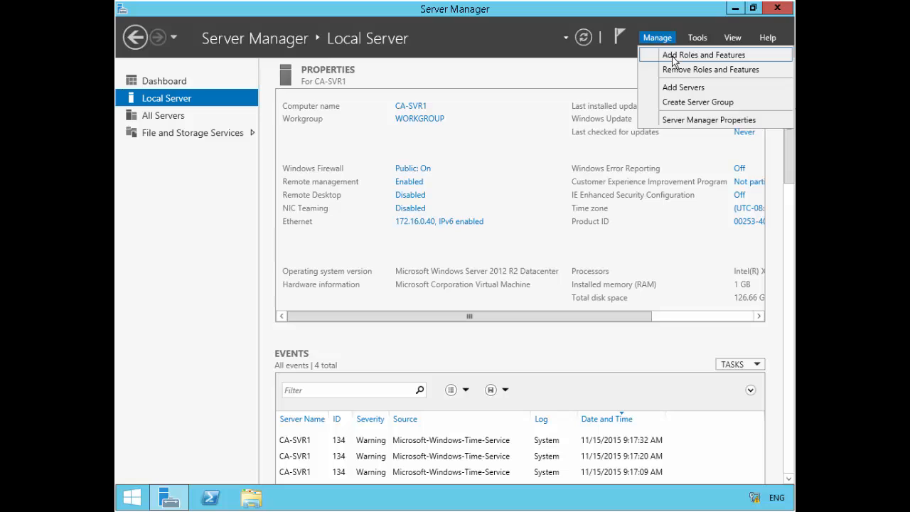
Step: Start a role-based installation on server CA-SVR1 and select the Active Directory Certificate Services role with its required management tools
click(673, 57)
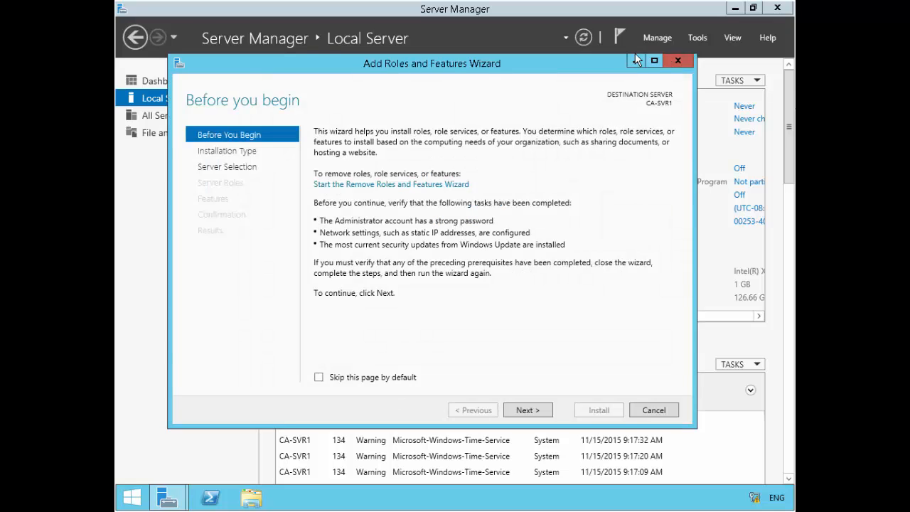
click(539, 415)
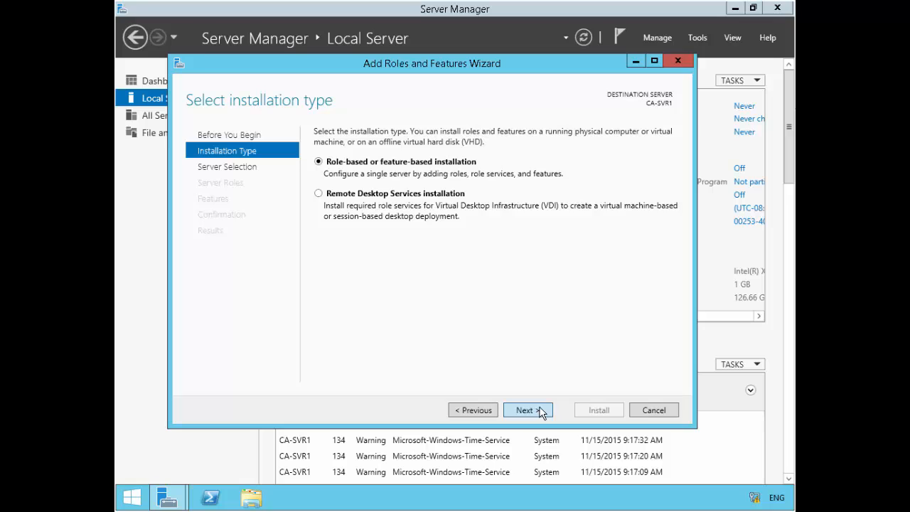
click(538, 410)
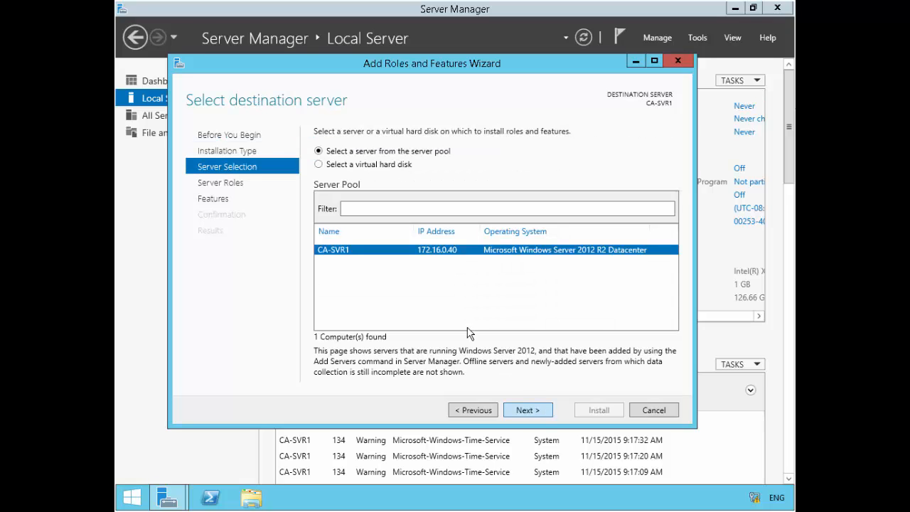
click(519, 414)
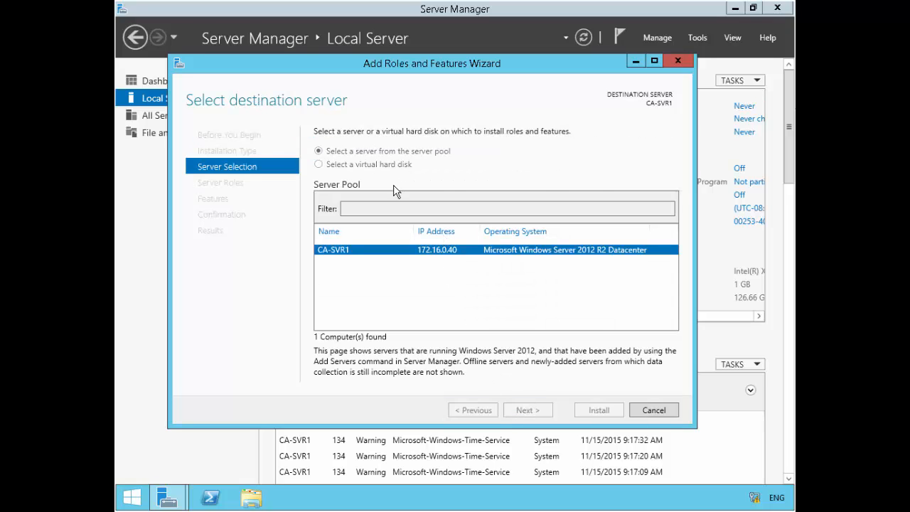
click(334, 174)
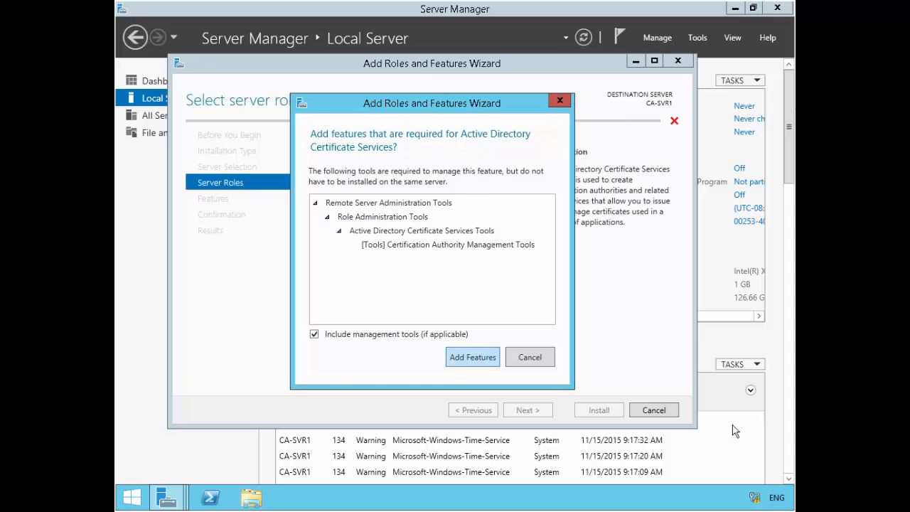
key(Return)
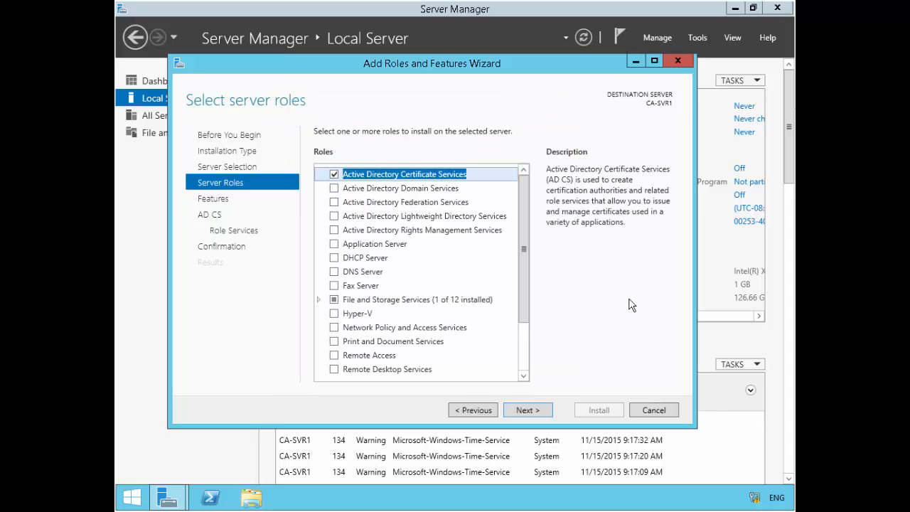
Step: Add no extra features, keep Certification Authority as the only role service, and install the role
click(527, 410)
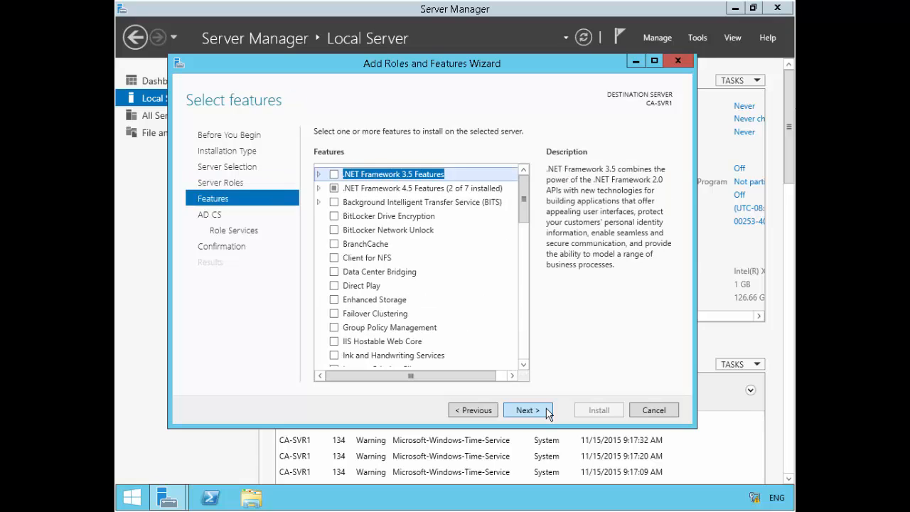
click(530, 411)
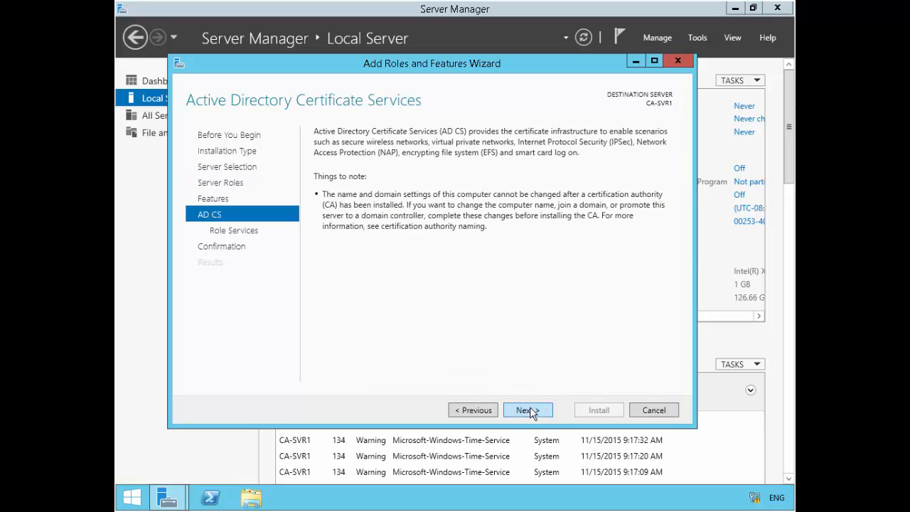
click(532, 413)
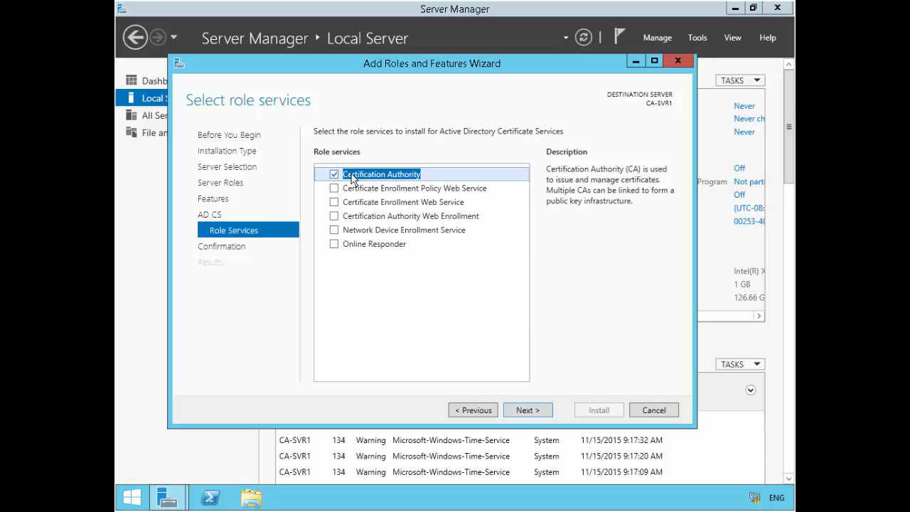
click(528, 411)
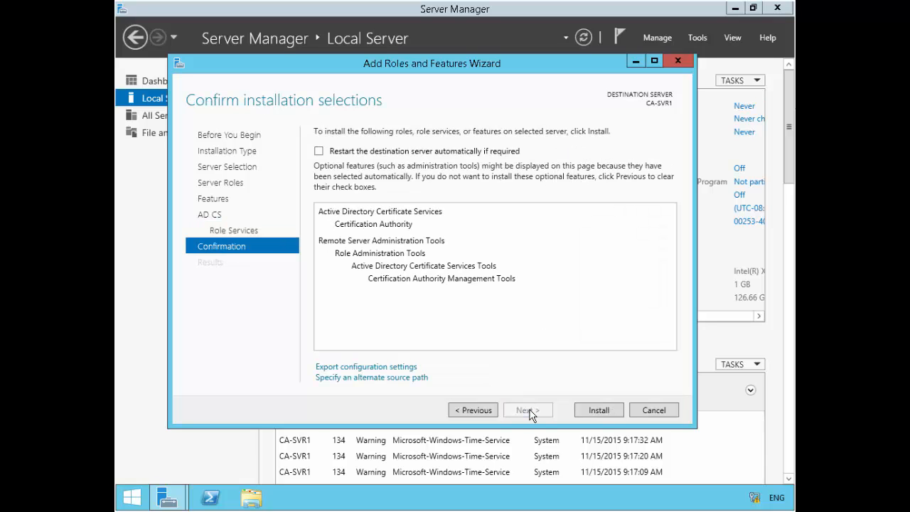
click(600, 412)
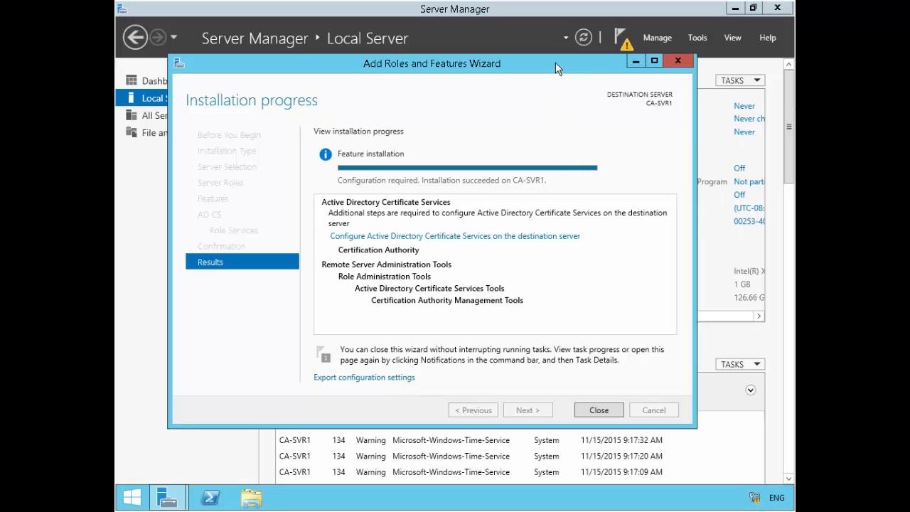
Step: Open the Active Directory Certificate Services configuration with the current credentials and select Certification Authority as the role service to configure
mouse_move(557, 64)
mouse_down()
mouse_move(570, 67)
mouse_move(551, 76)
mouse_up()
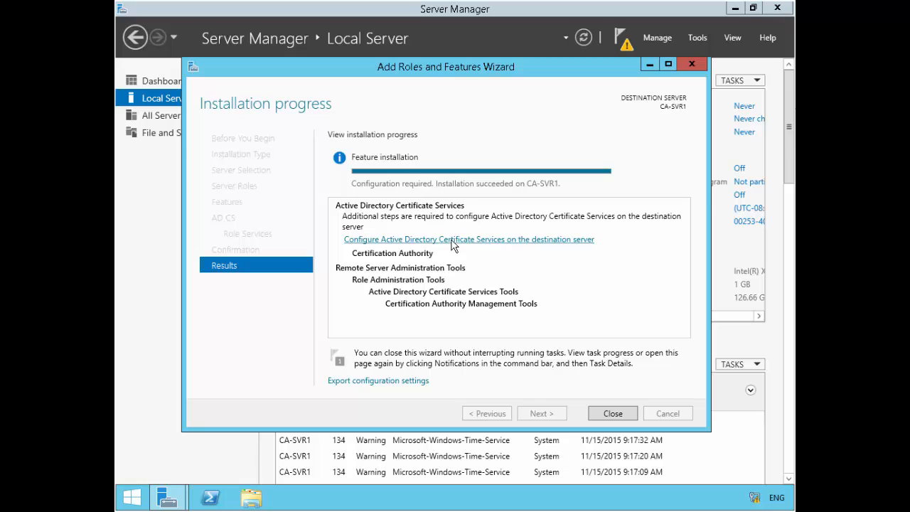
click(534, 239)
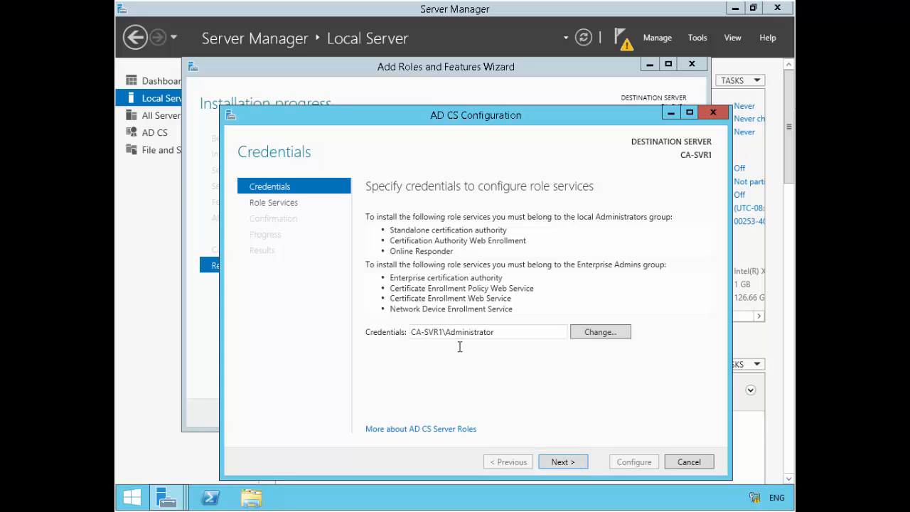
click(563, 462)
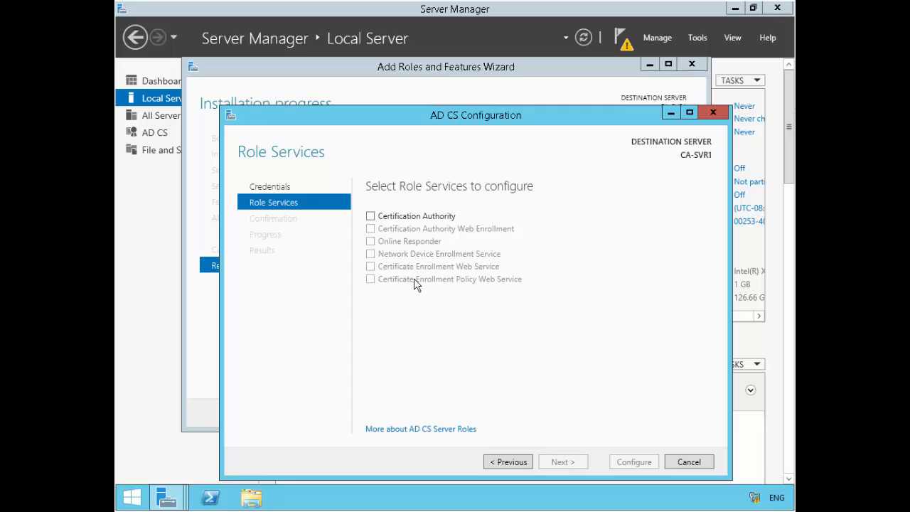
click(371, 216)
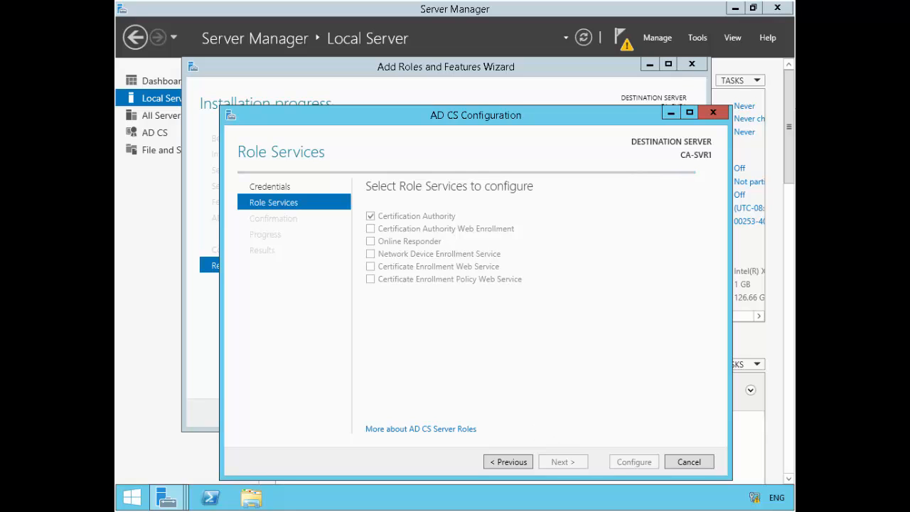
click(577, 461)
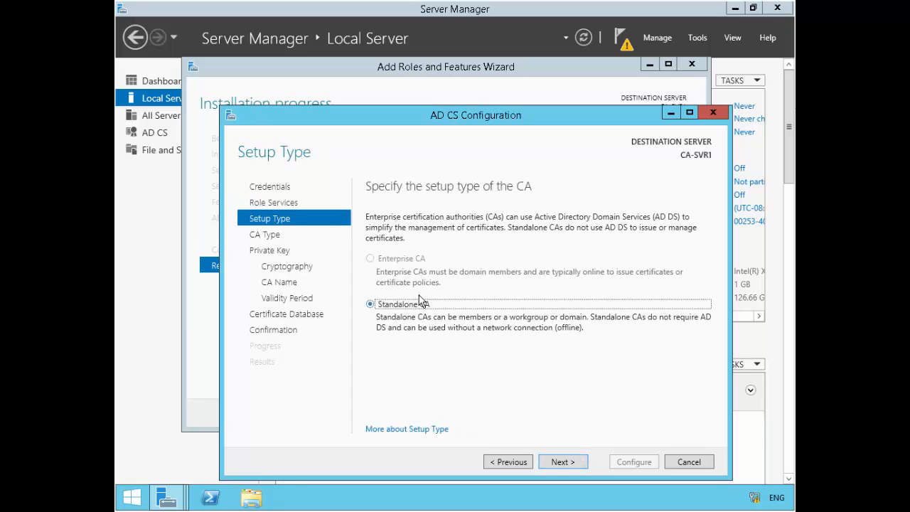
Step: Minimize the Add Roles and Features Wizard and bring the AD CS Configuration window back to the front
click(173, 497)
click(177, 501)
click(178, 501)
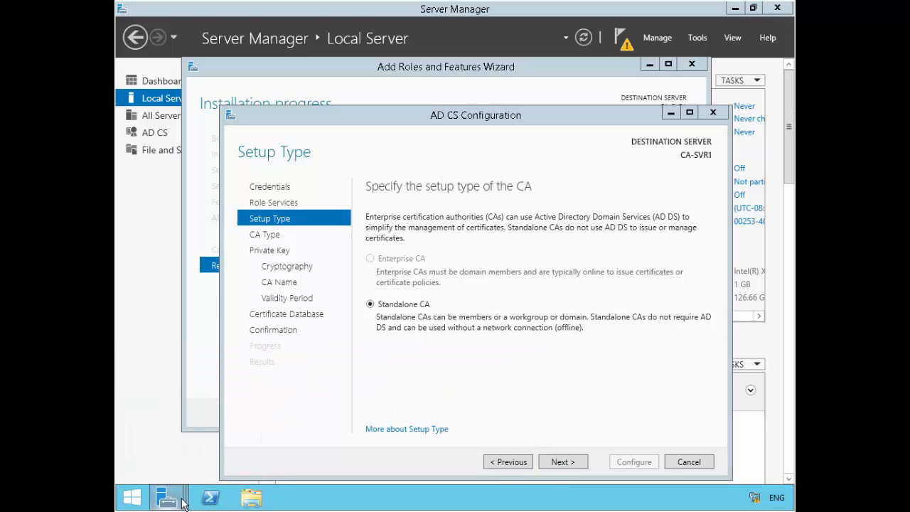
click(182, 506)
click(191, 427)
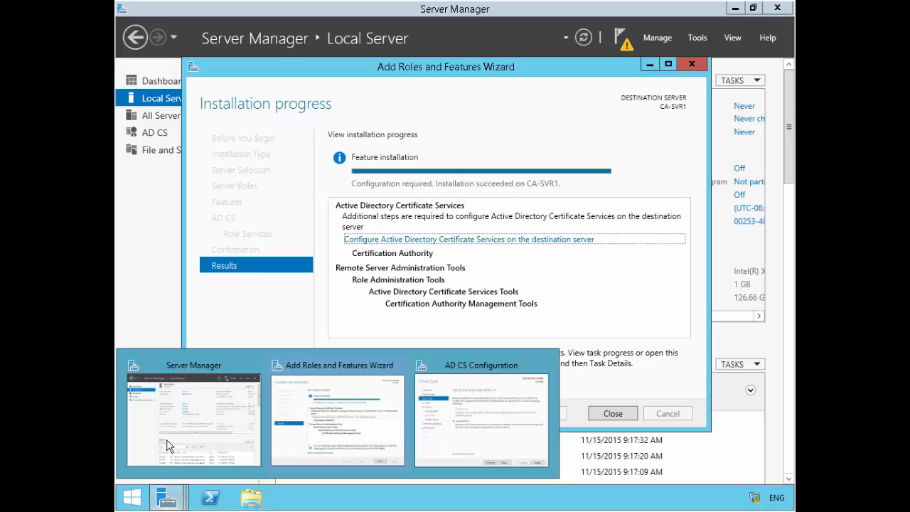
click(650, 64)
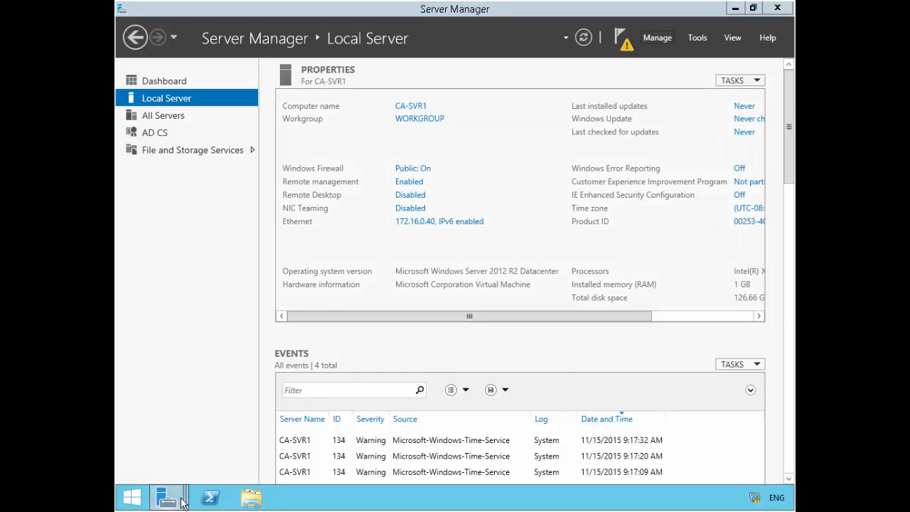
mouse_move(166, 496)
click(442, 430)
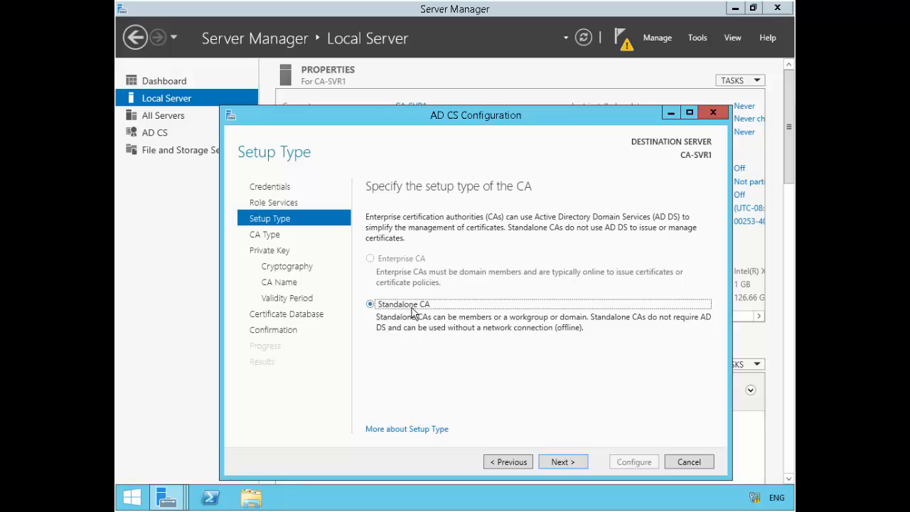
Step: Set up the certification authority as a Standalone CA of type Root CA with a new private key
click(562, 461)
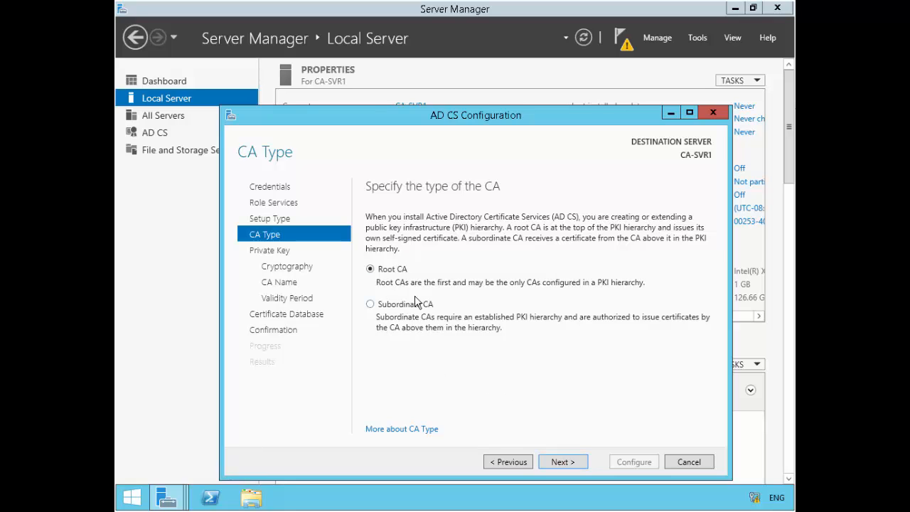
drag(523, 122, 519, 106)
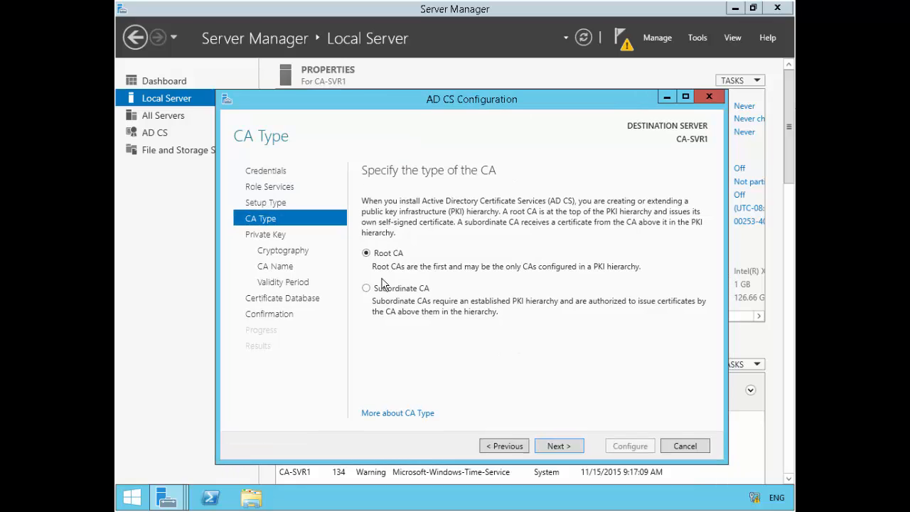
click(556, 446)
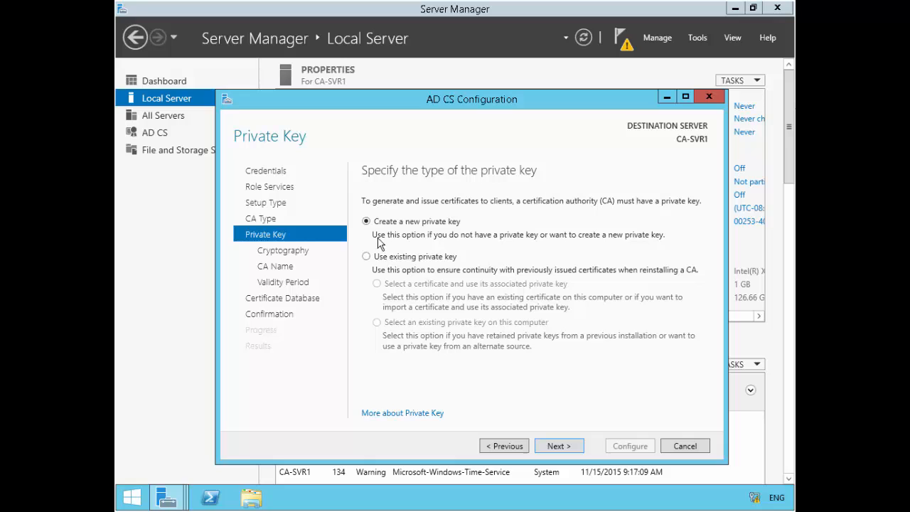
click(550, 450)
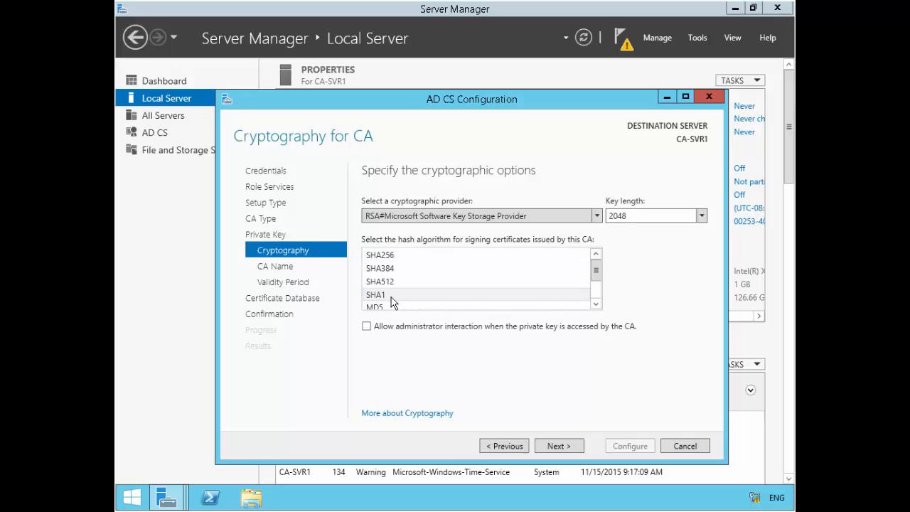
Step: Set the CA key length to 4096 and choose SHA1 as the hash algorithm, keeping the RSA Microsoft Software Key Storage Provider
click(700, 219)
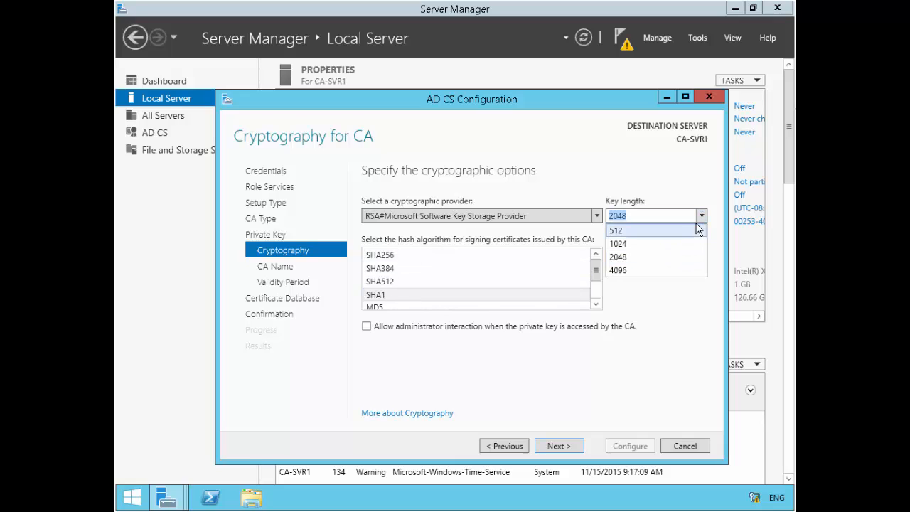
click(619, 271)
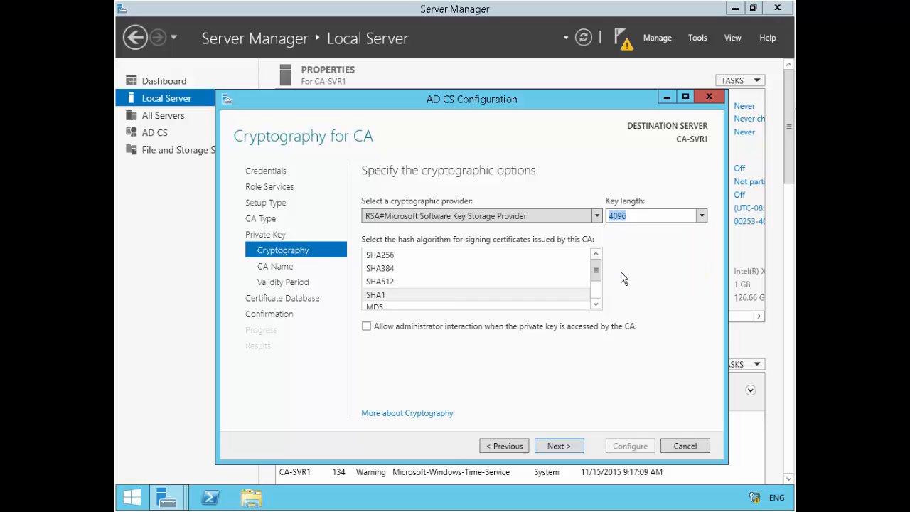
click(642, 217)
click(405, 296)
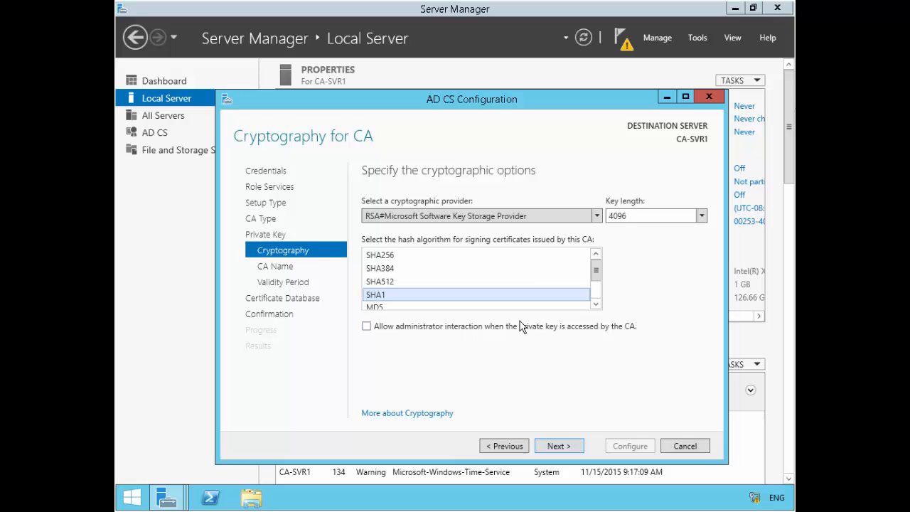
click(559, 445)
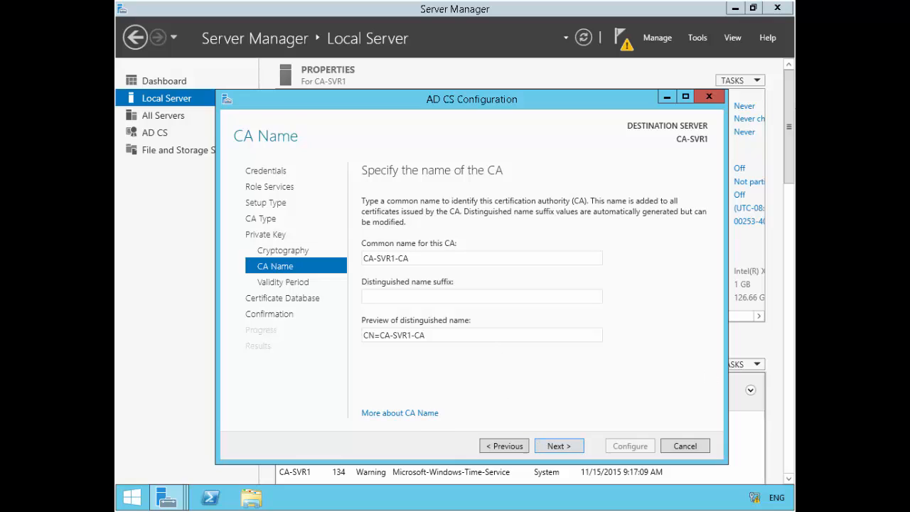
Step: Replace the CA's common name with AdatumRootCA and continue to the validity period
double_click(421, 257)
click(425, 259)
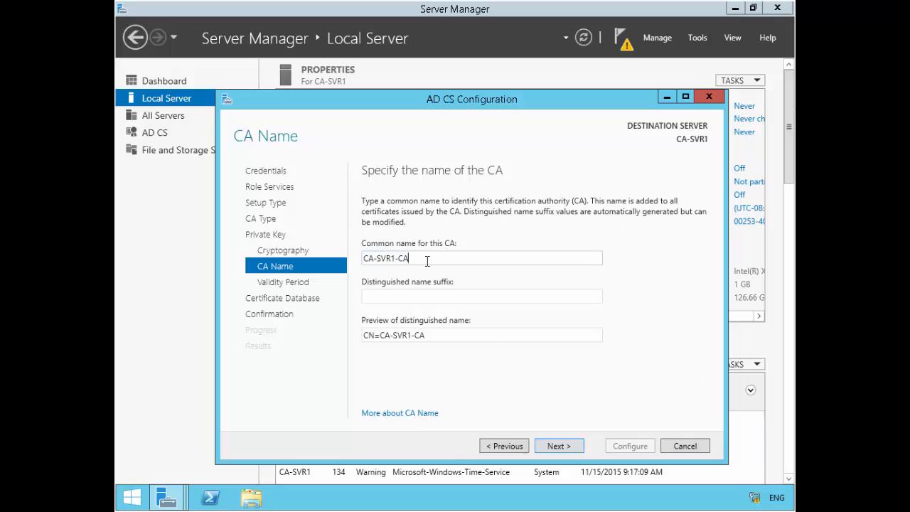
key(ctrl+a)
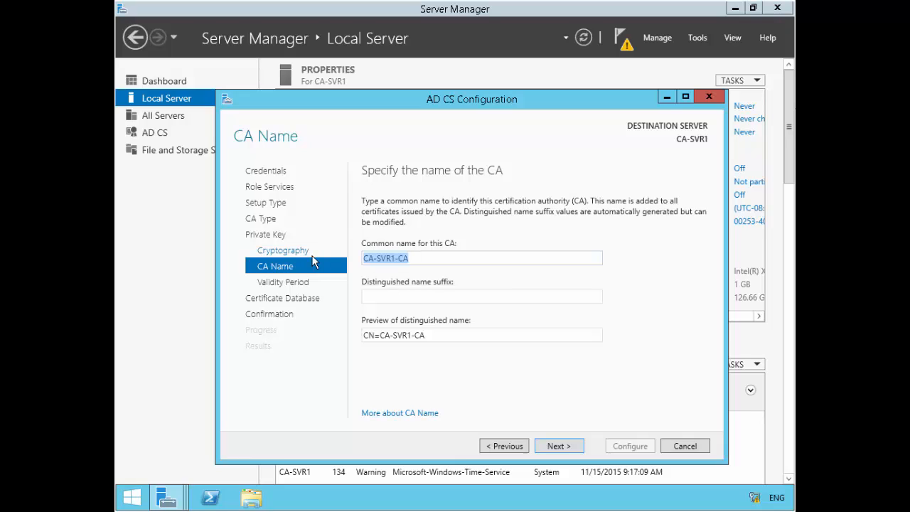
text(Adatu)
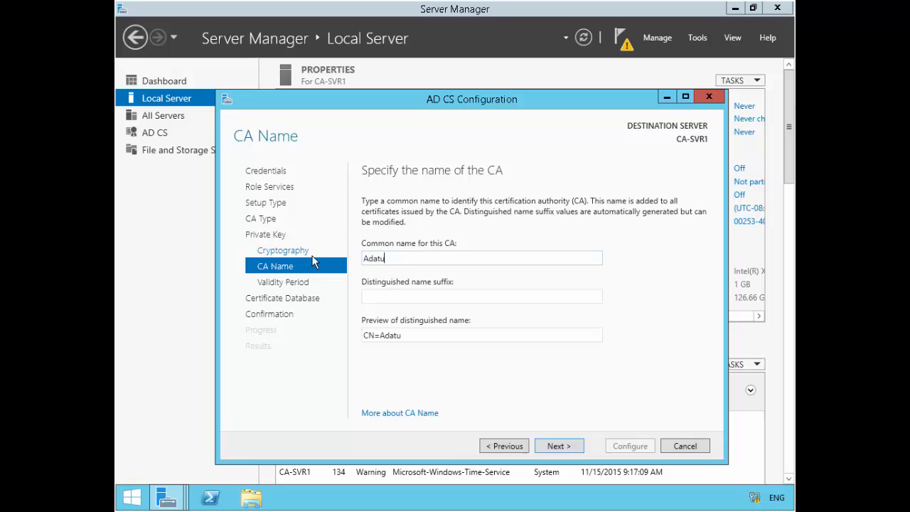
text(mRootCA)
click(558, 449)
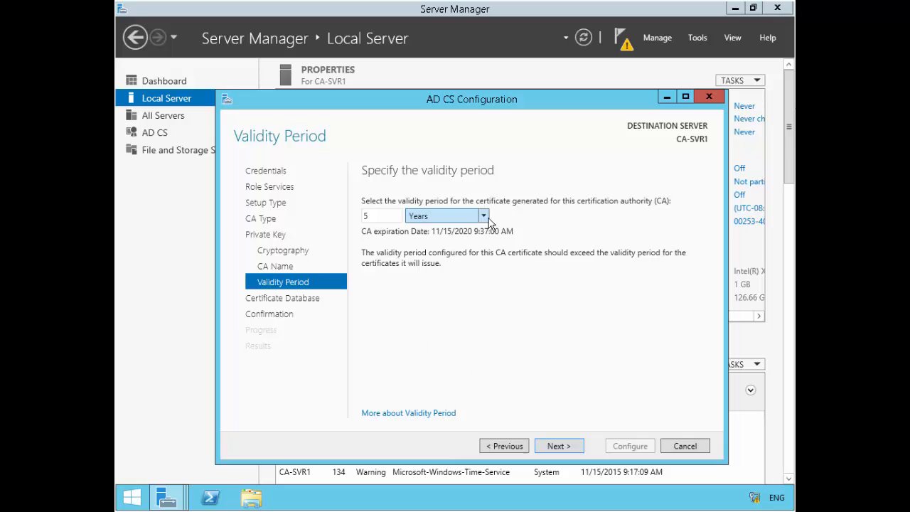
Step: Accept the 5-year validity period and default CertLog database locations, and go back from the confirmation page to the database settings
click(564, 449)
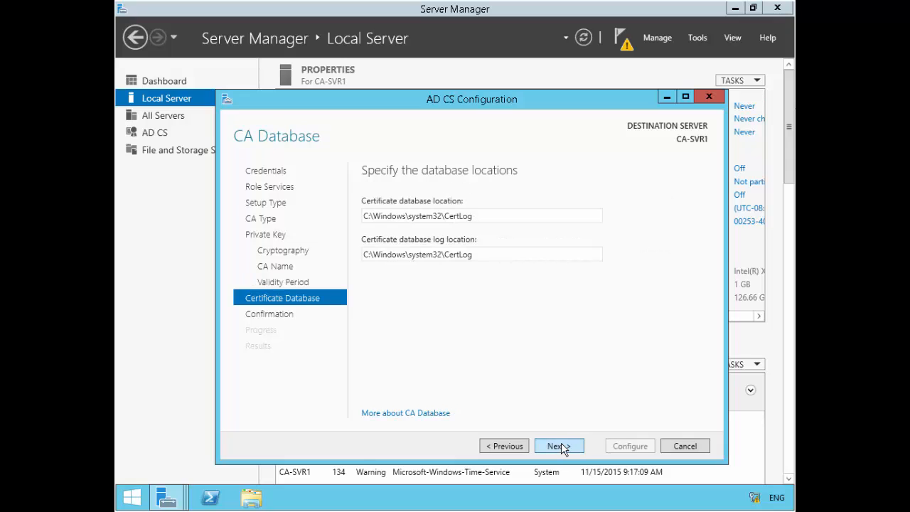
click(562, 446)
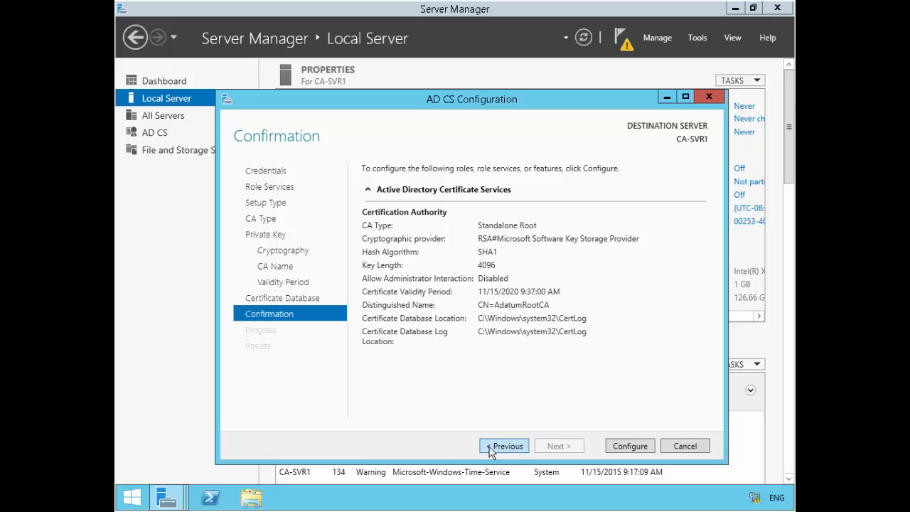
click(492, 451)
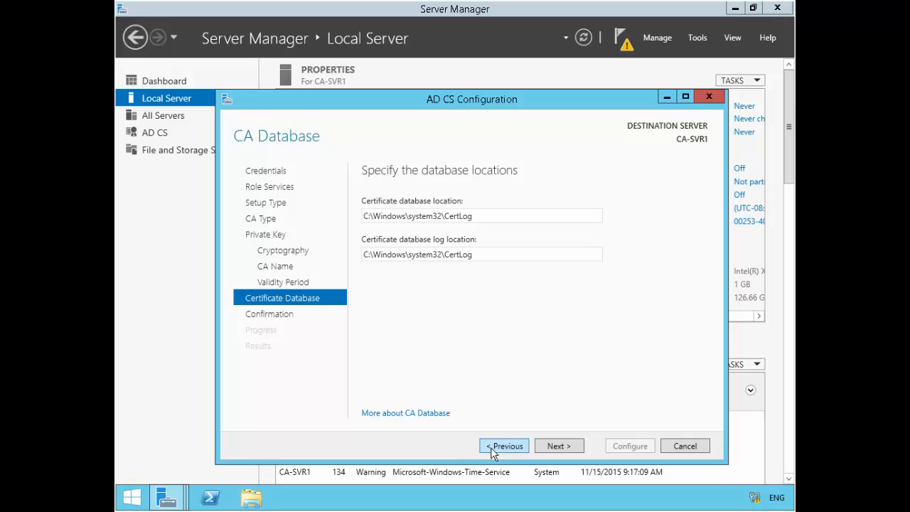
Step: Copy the certificate database location and look up C:\Windows\system32\CertLog in File Explorer, returning to the AD CS configuration wizard
click(262, 502)
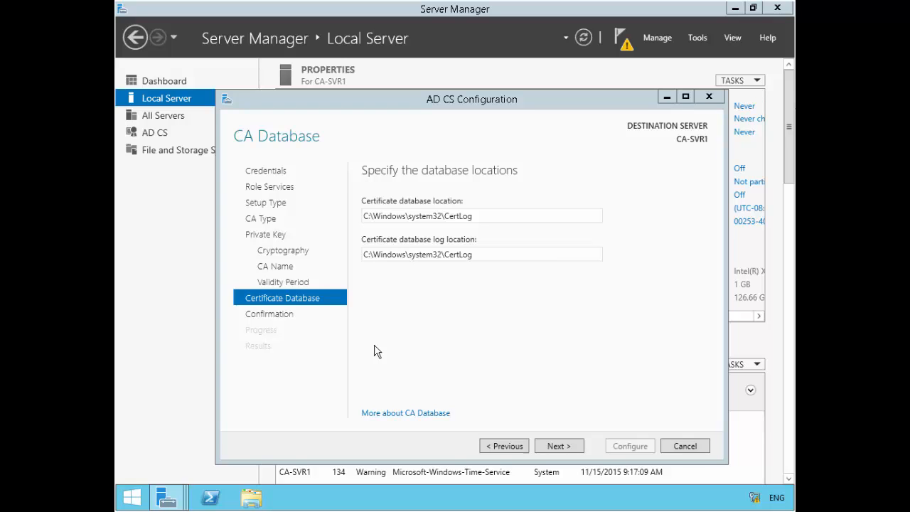
click(503, 216)
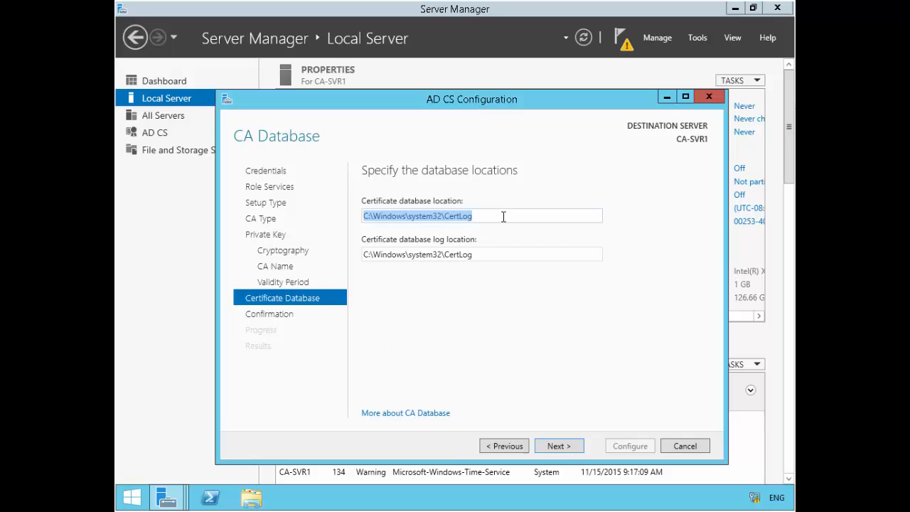
right_click(455, 218)
click(480, 239)
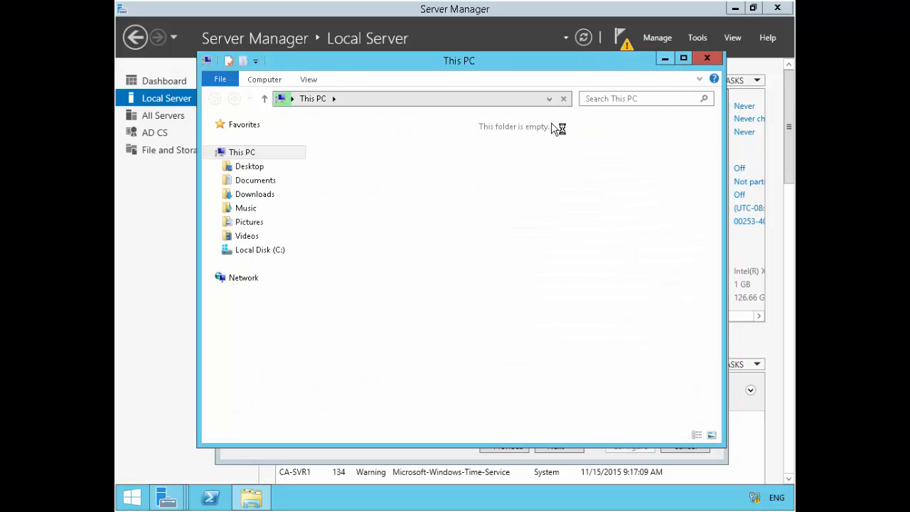
click(176, 258)
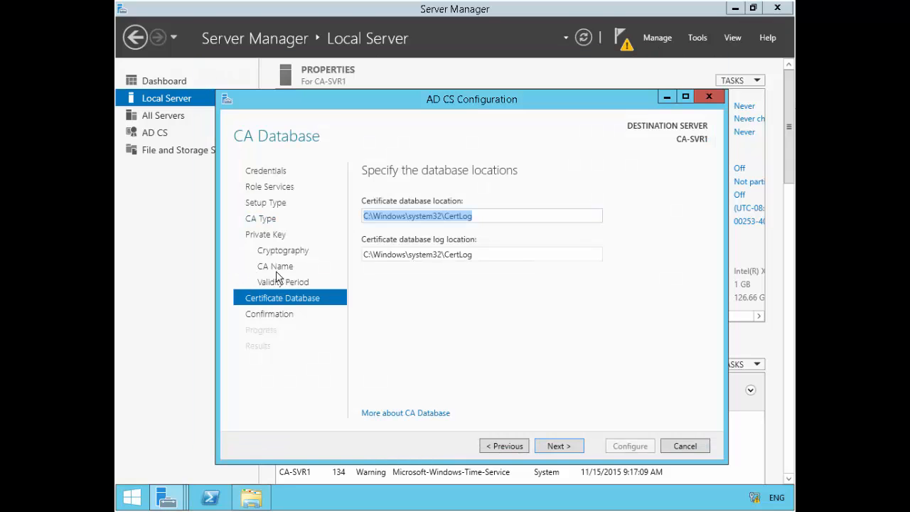
right_click(429, 220)
click(461, 240)
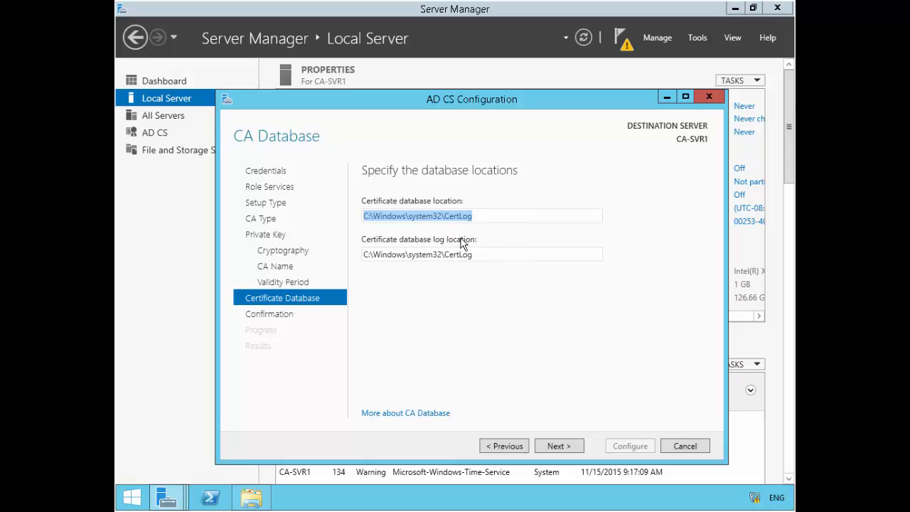
click(258, 506)
click(417, 101)
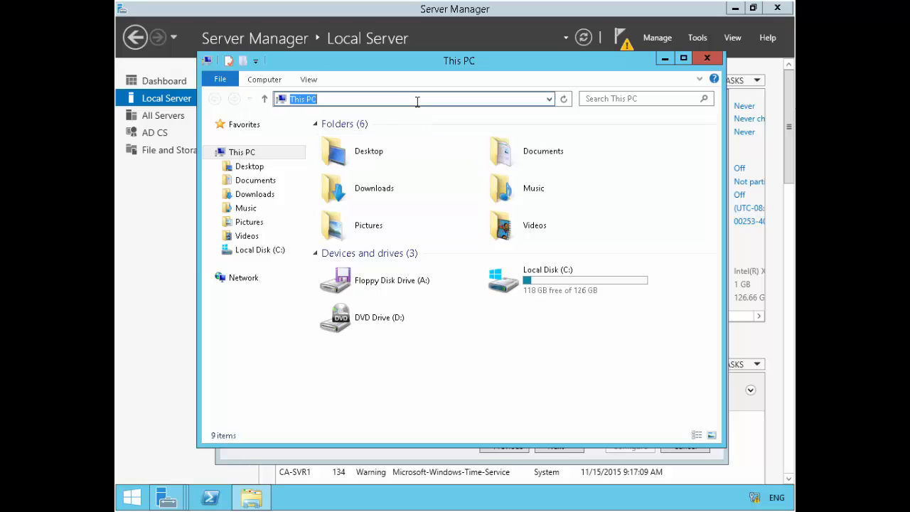
key(ctrl+v)
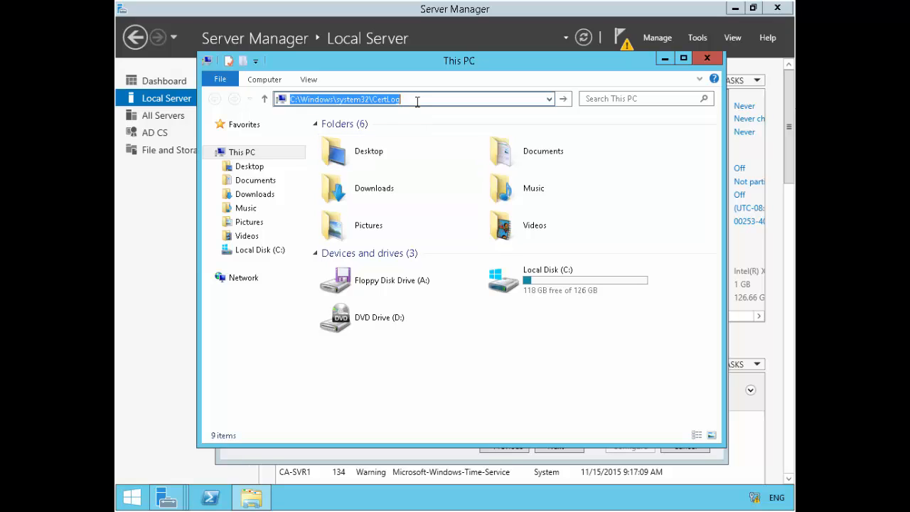
key(Return)
click(670, 62)
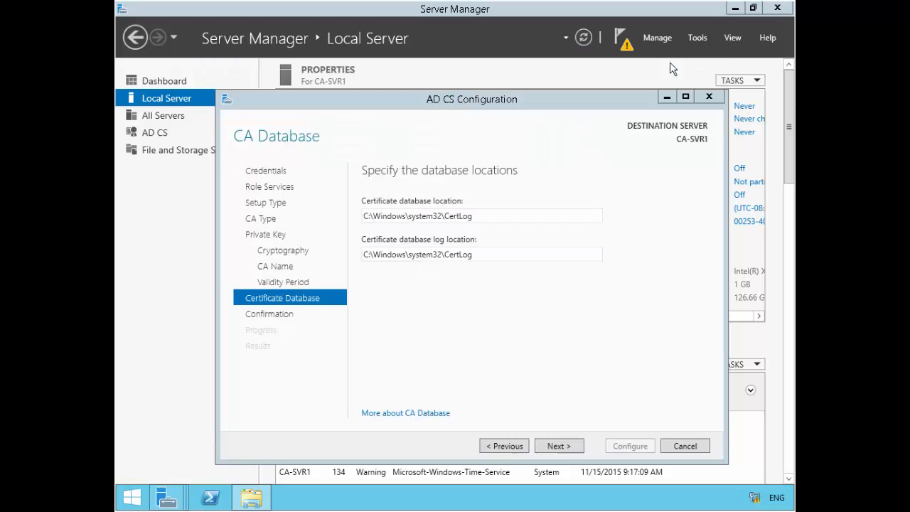
Step: Run the AD CS configuration with the confirmed settings and close both the configuration wizard and the role installation wizard
click(553, 445)
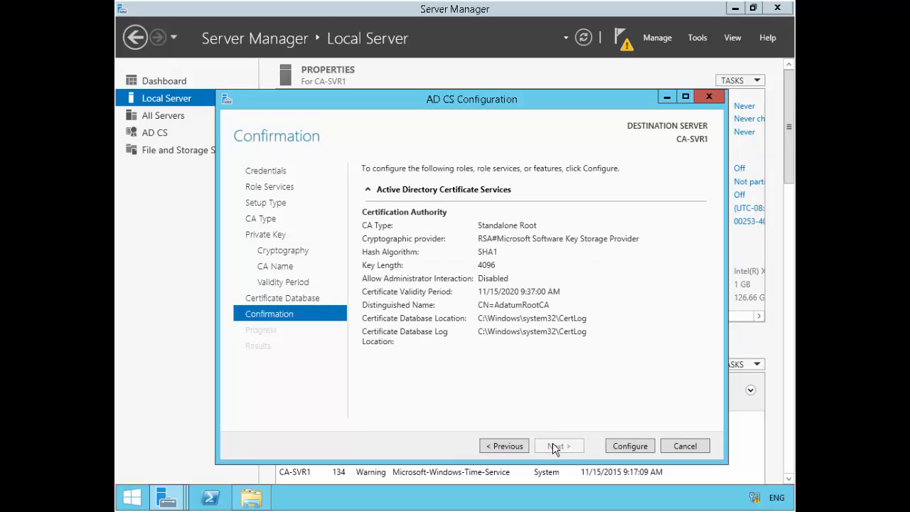
click(637, 446)
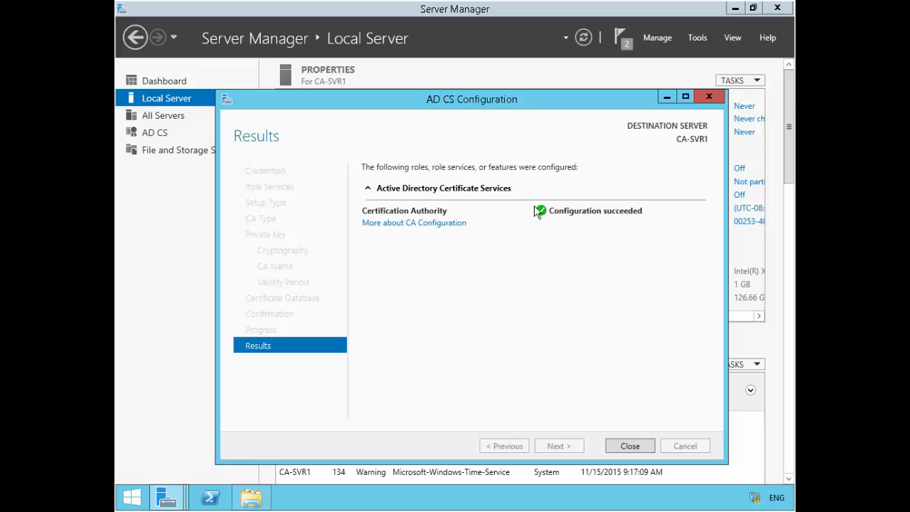
click(630, 447)
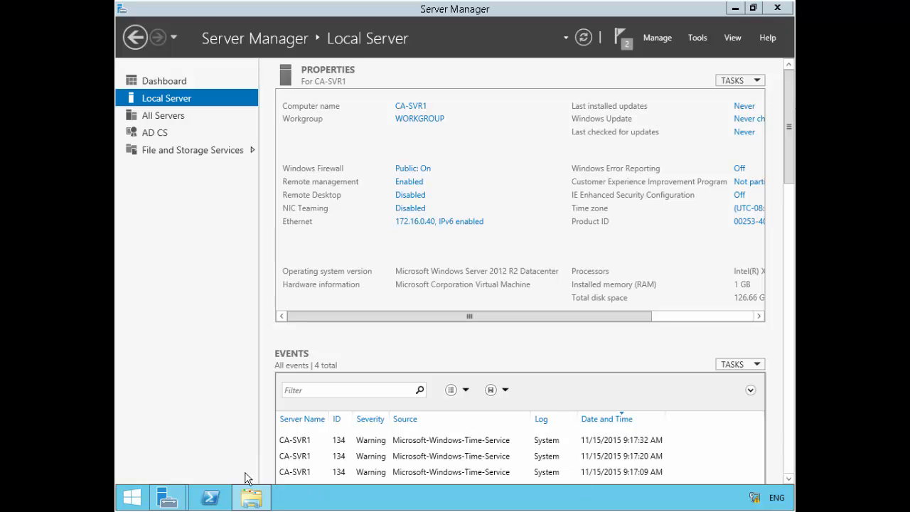
mouse_move(167, 498)
click(344, 425)
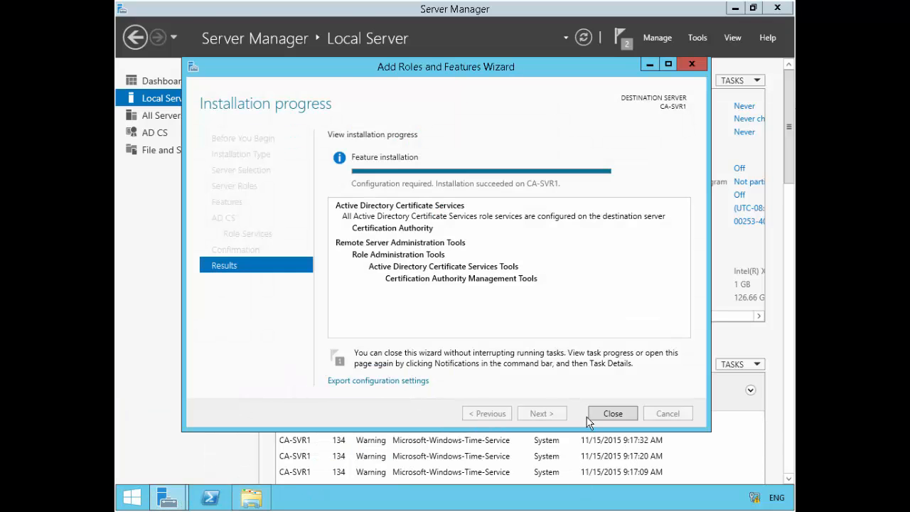
click(608, 414)
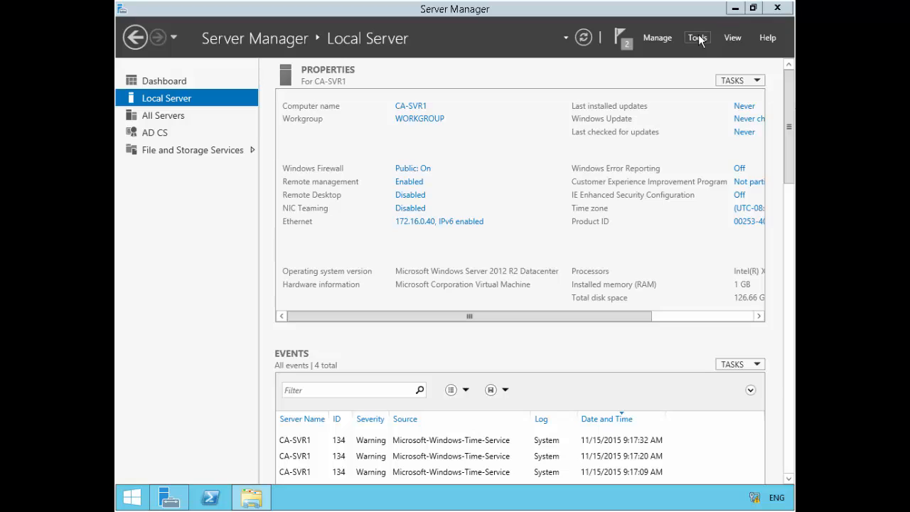
Step: Open the Certification Authority console, maximize it and expand AdatumRootCA
click(699, 39)
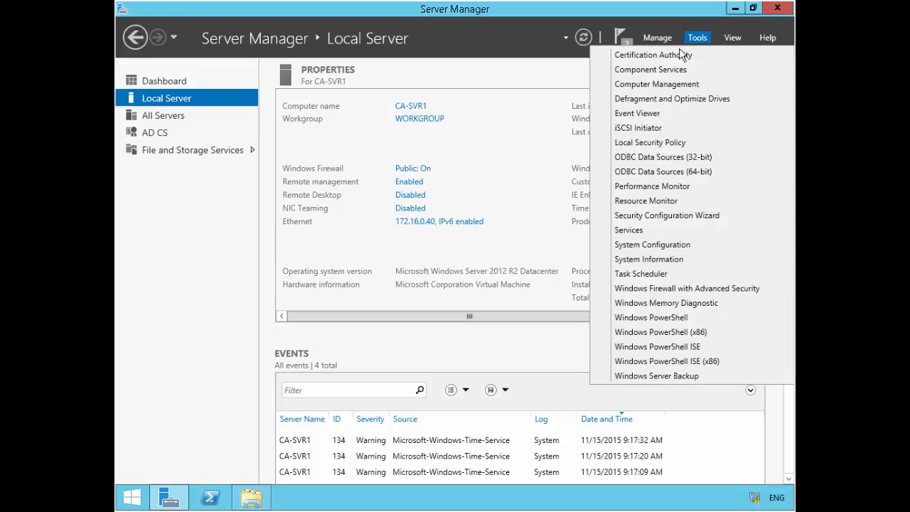
click(677, 55)
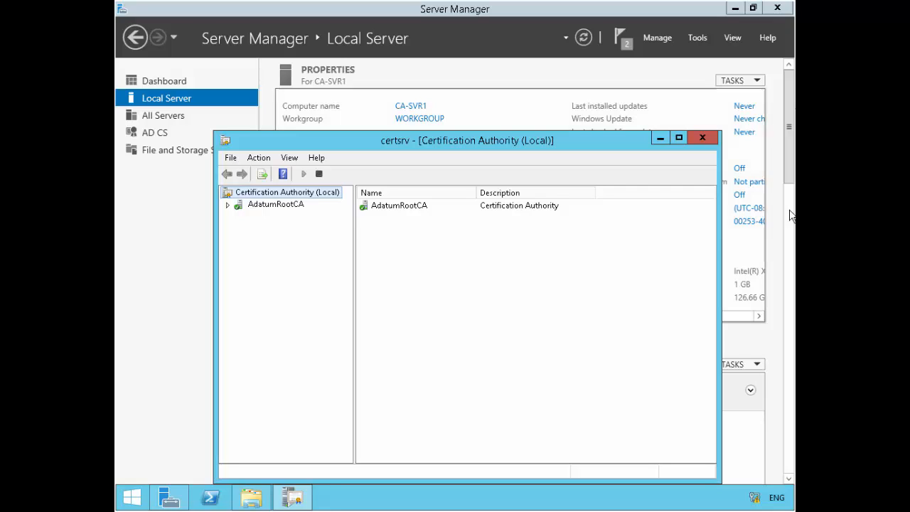
click(680, 139)
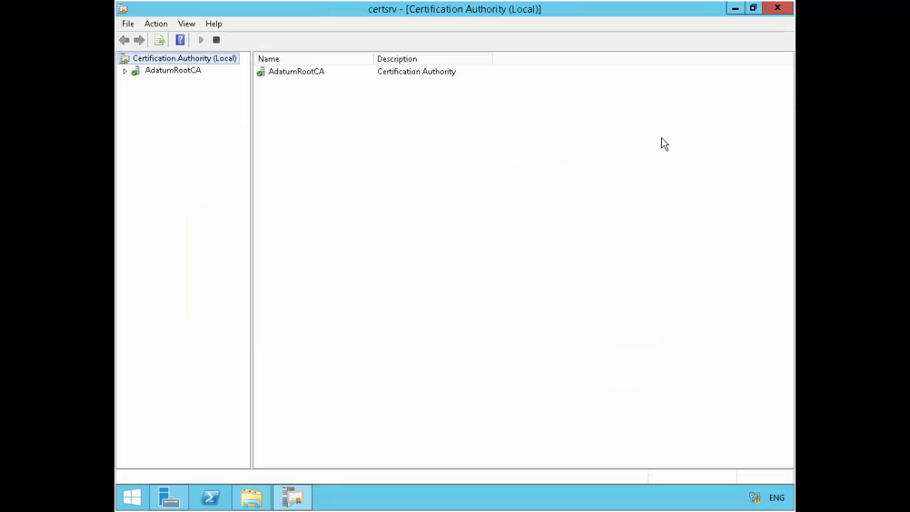
click(125, 73)
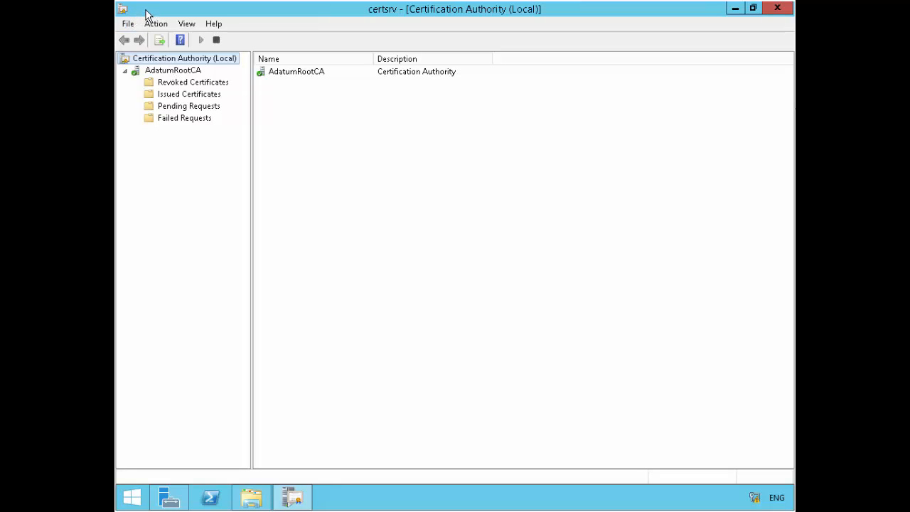
Step: Open the AdatumRootCA properties at the CRL Distribution Point (CDP) extension and start adding a location
right_click(177, 71)
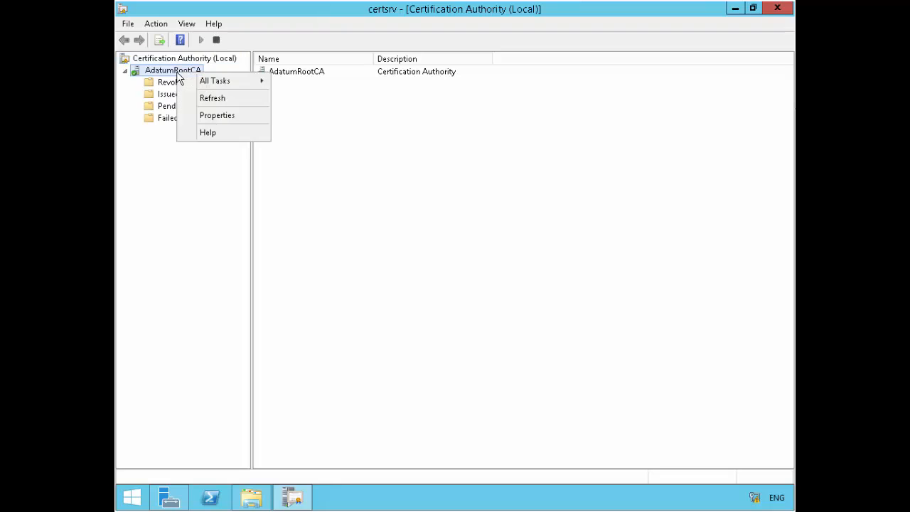
click(236, 121)
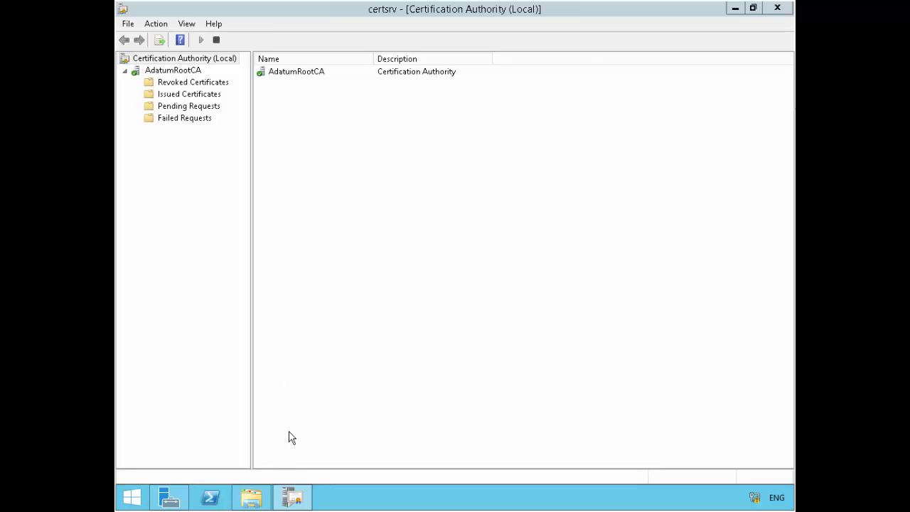
click(351, 95)
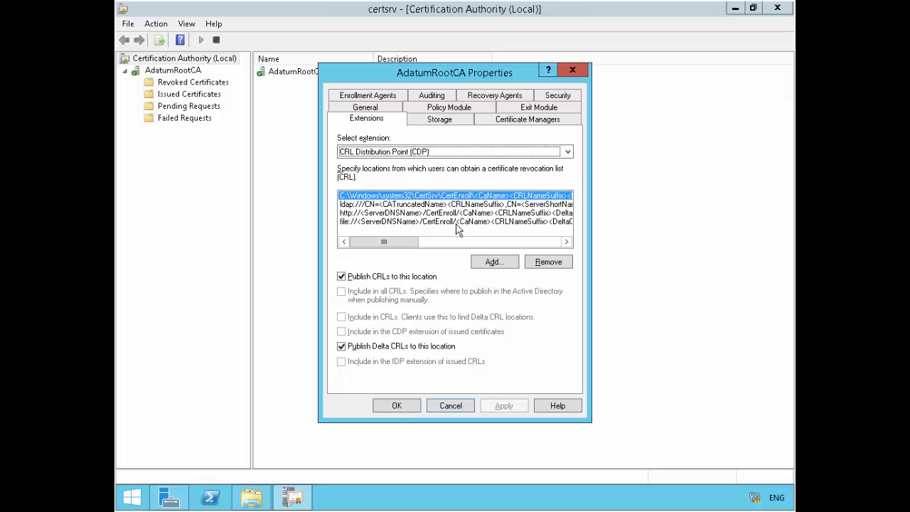
click(404, 151)
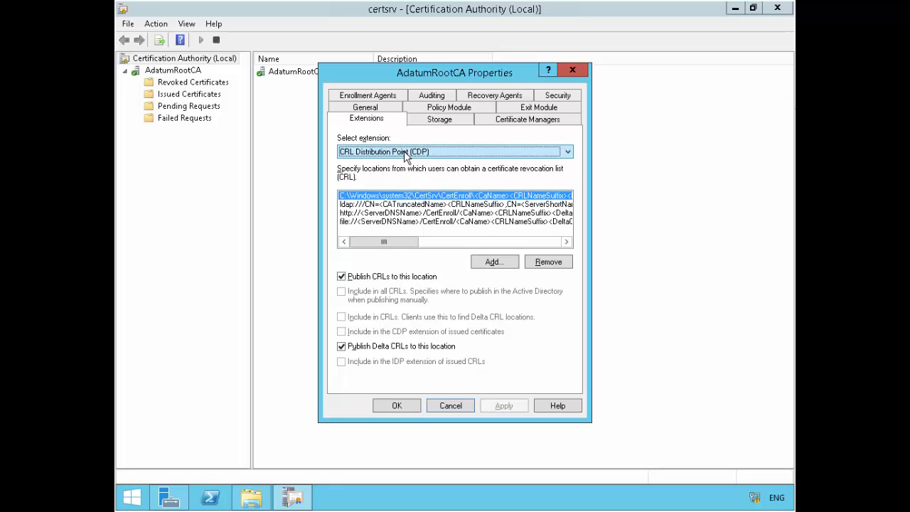
click(404, 151)
click(404, 150)
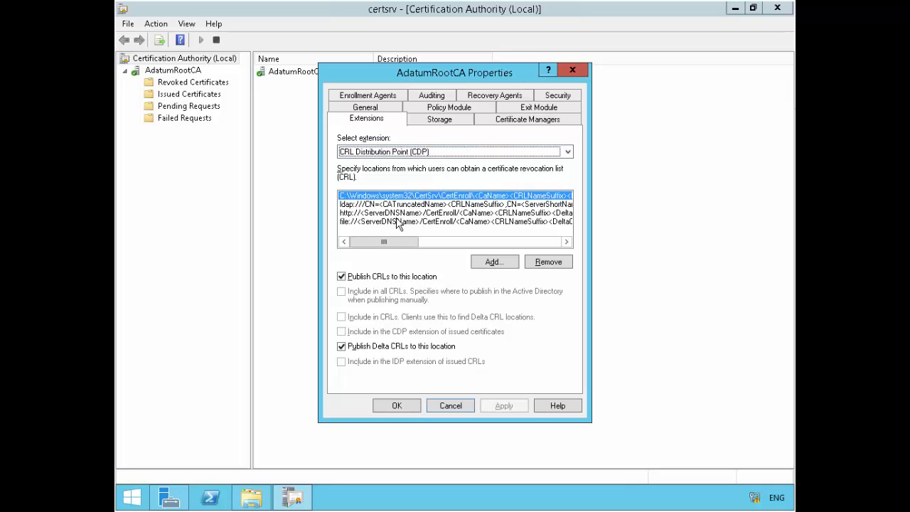
click(485, 262)
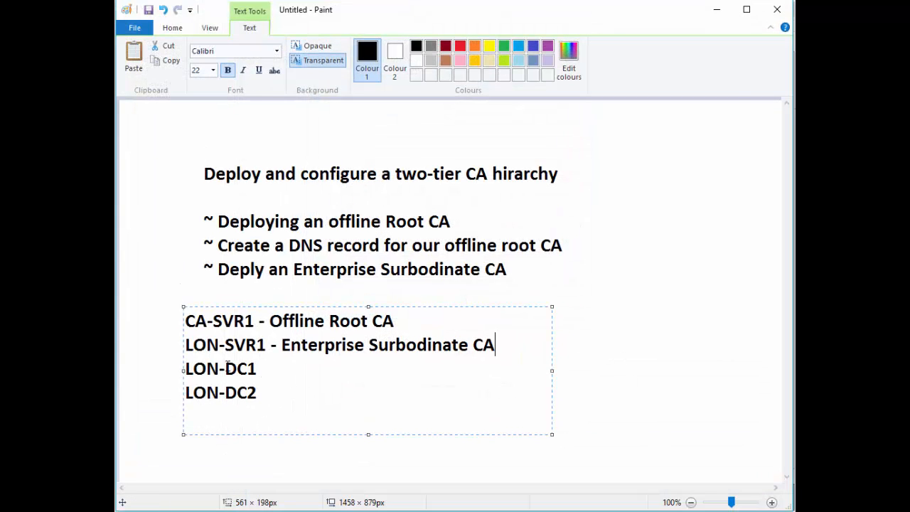
Step: Review the planned roles of CA-SVR1 and LON-SVR1 in the Paint notes, and return to the Add Location dialog
drag(183, 345, 534, 349)
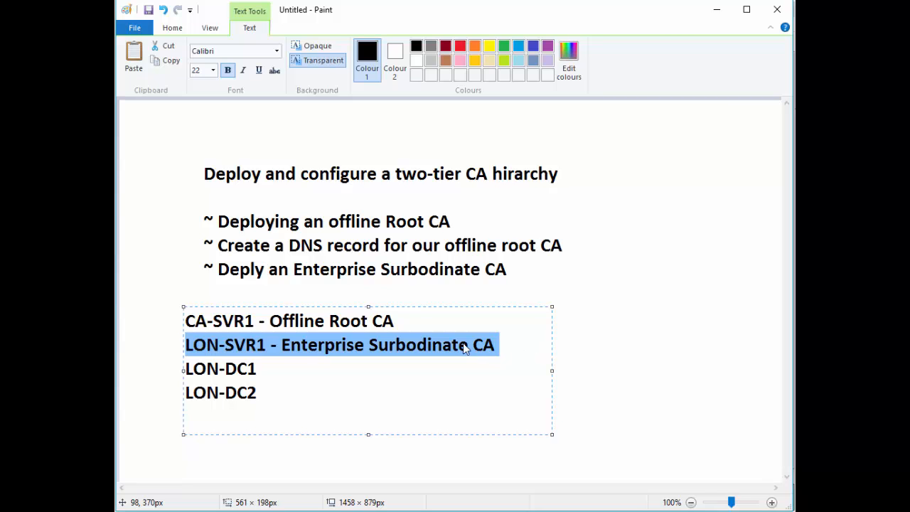
click(395, 320)
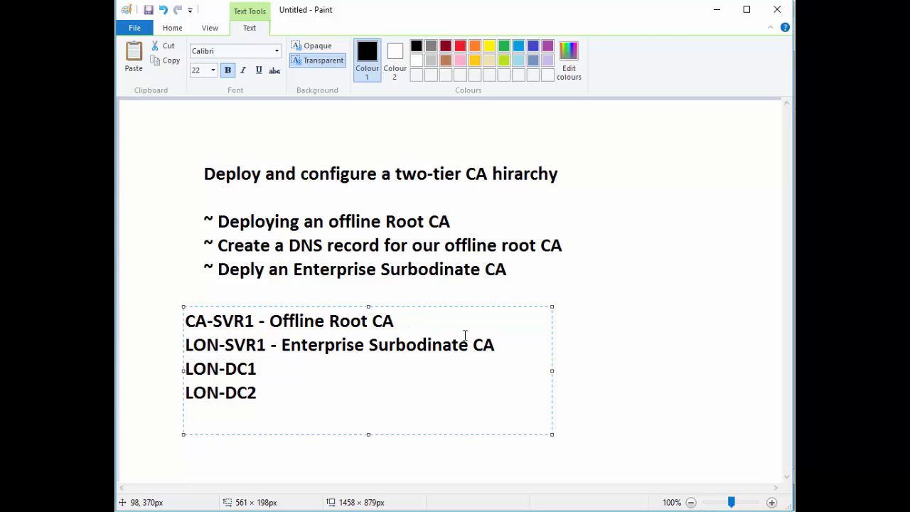
click(504, 343)
drag(503, 343, 469, 345)
drag(373, 310, 175, 296)
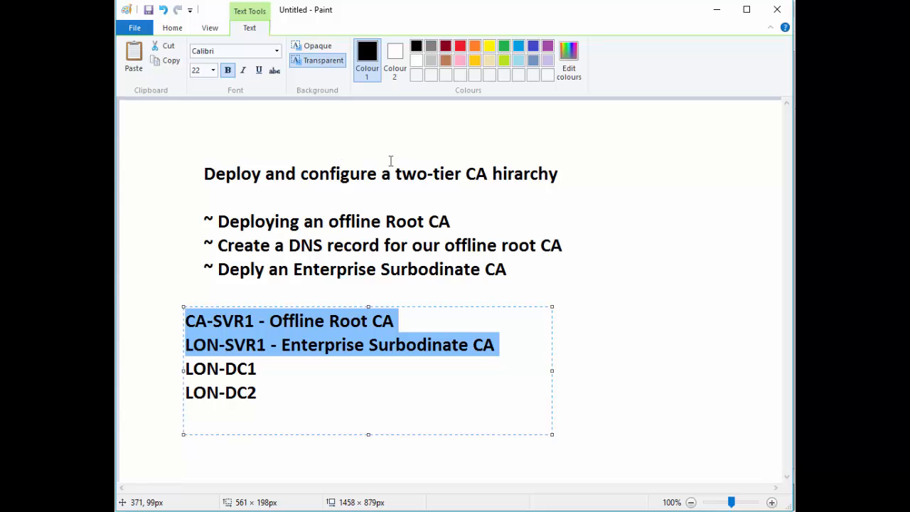
click(327, 319)
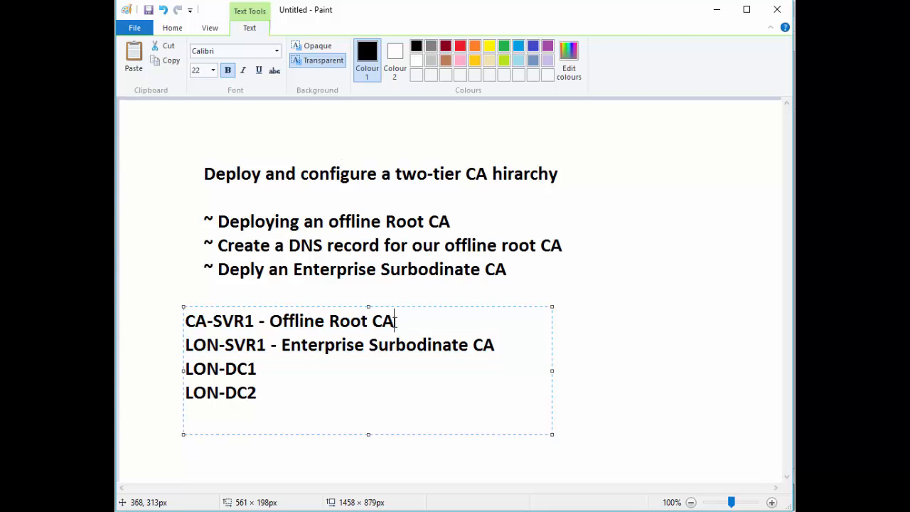
drag(396, 321, 245, 332)
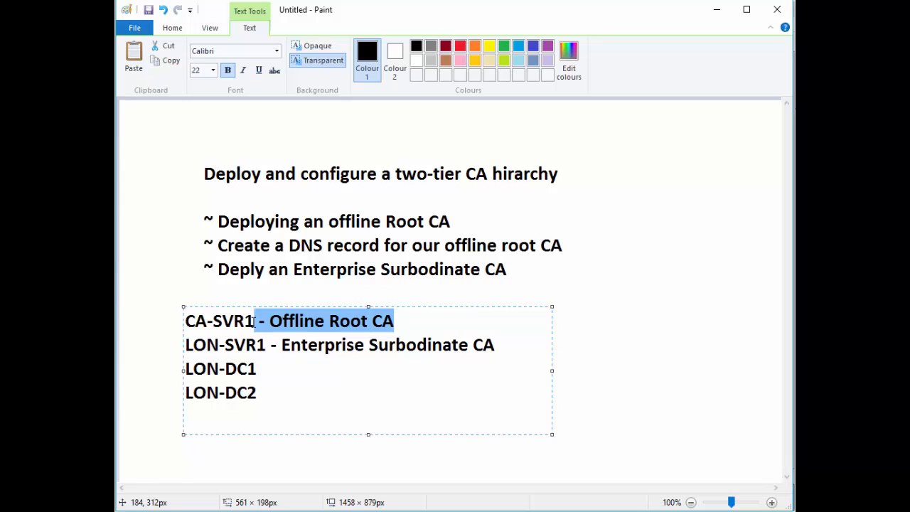
click(253, 328)
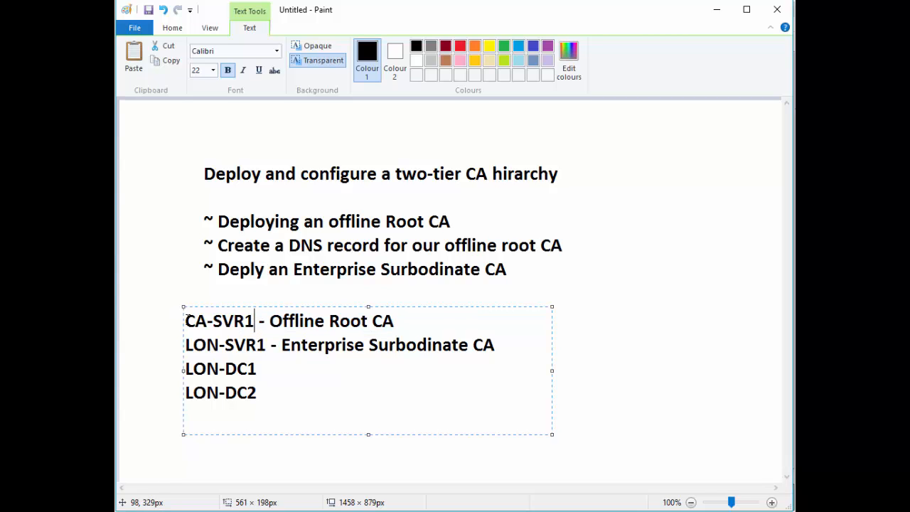
drag(185, 320, 393, 322)
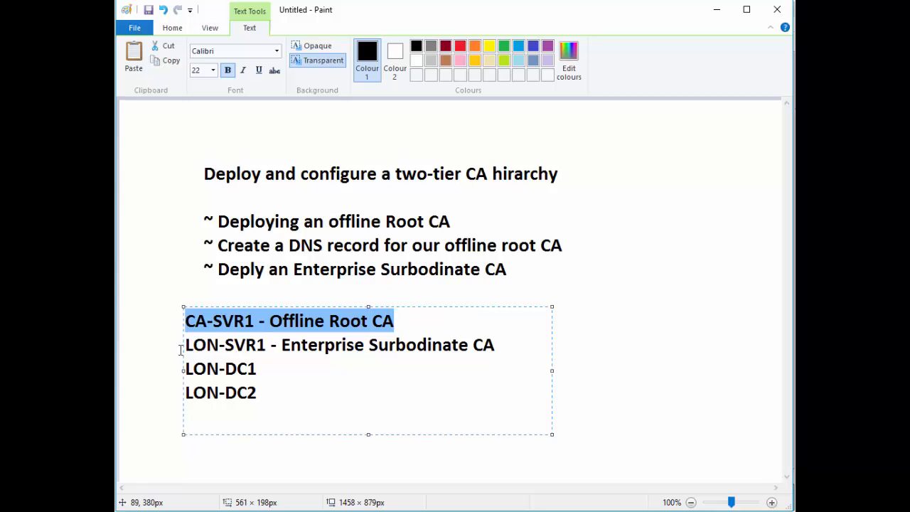
drag(185, 345, 501, 345)
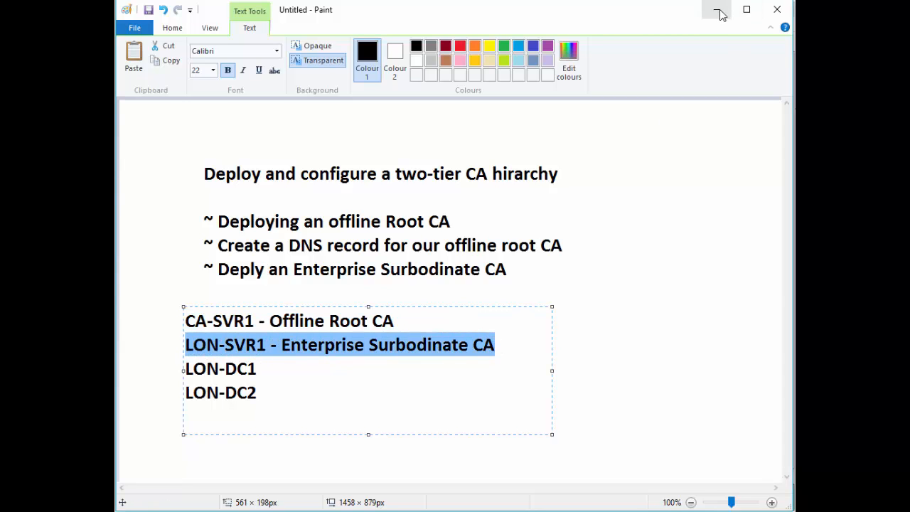
click(719, 13)
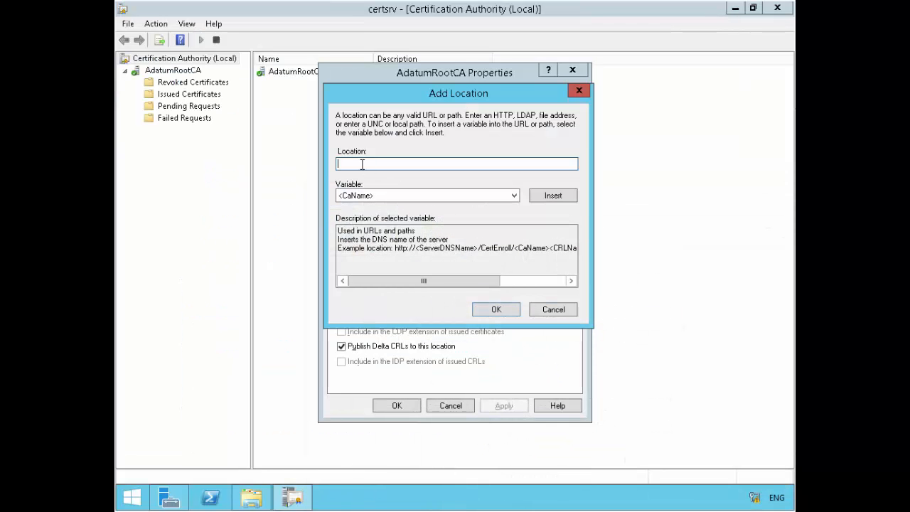
text(http://lon-svr1)
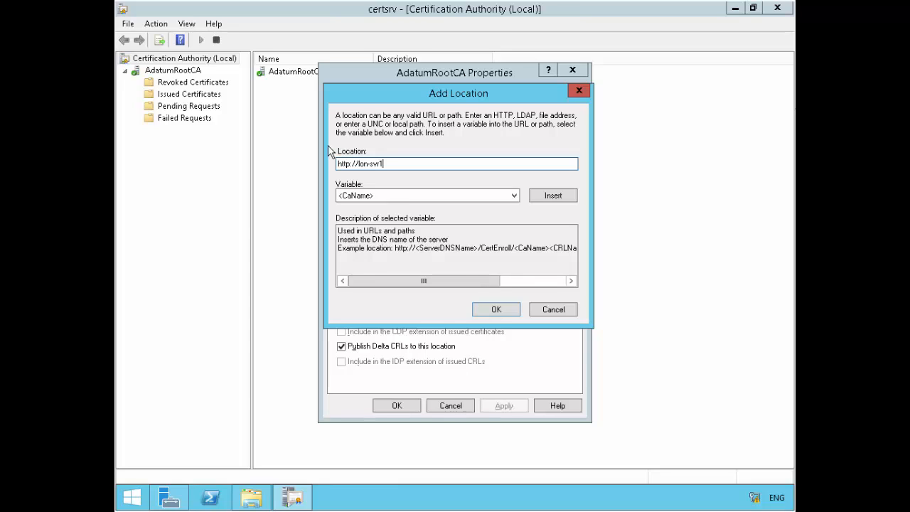
text(.adatum.com/CertData)
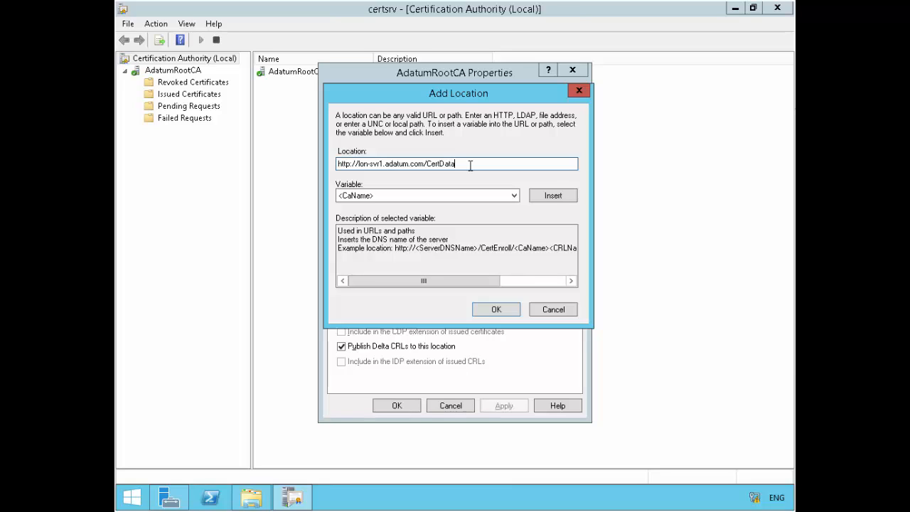
click(390, 196)
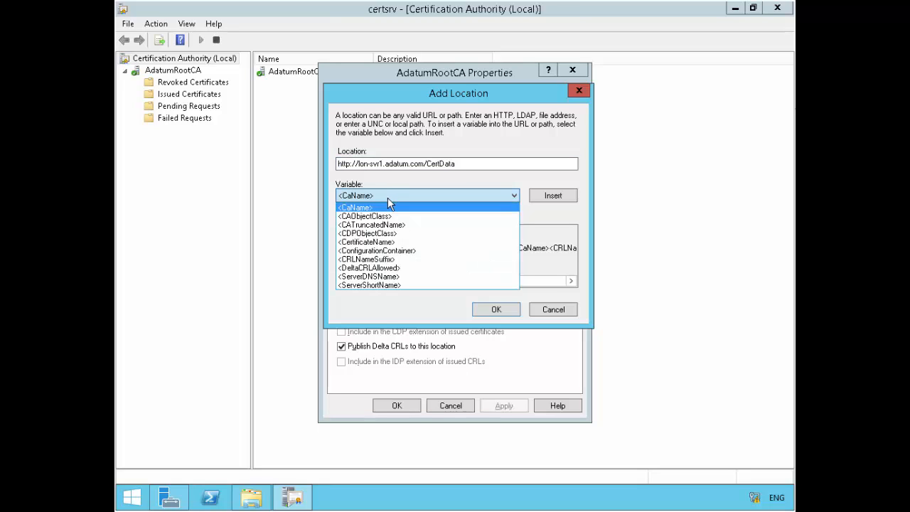
click(421, 205)
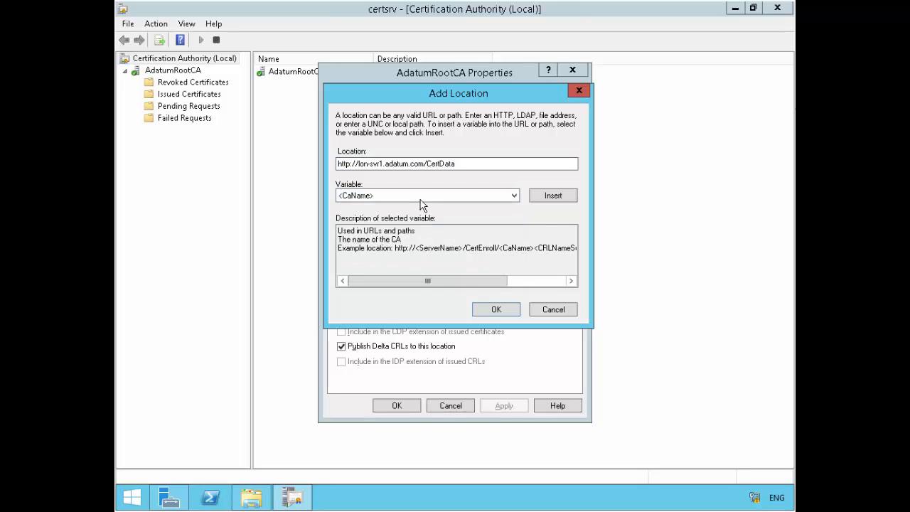
click(540, 197)
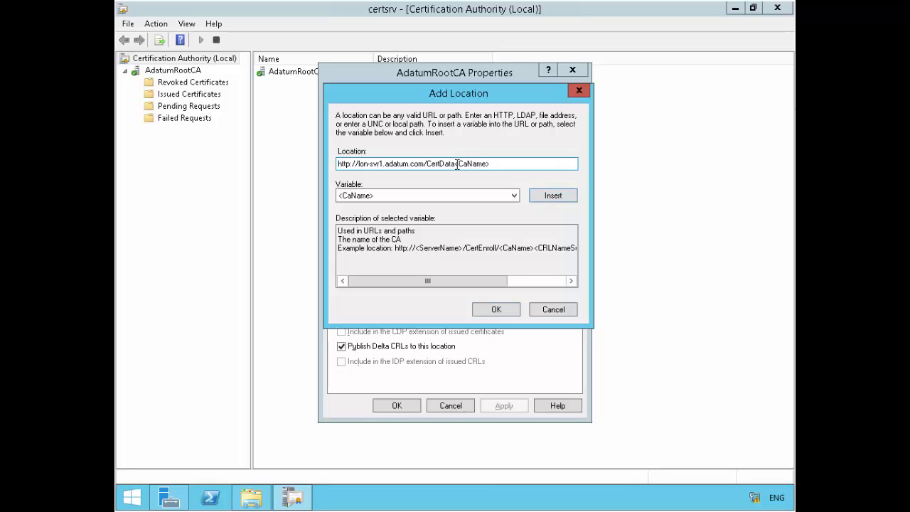
click(487, 164)
text(/<CaName>)
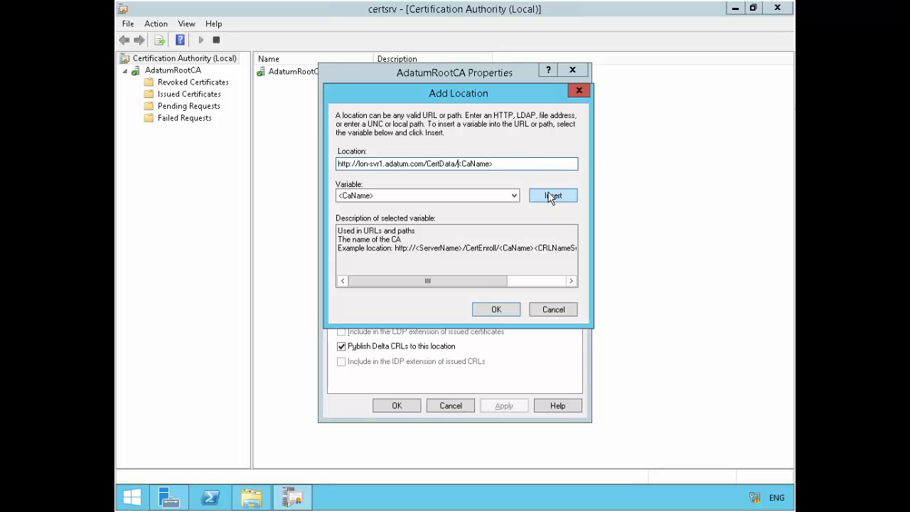
Step: Add the <CRLNameSuffix> variable to the location so that it directly follows <CaName>
click(513, 195)
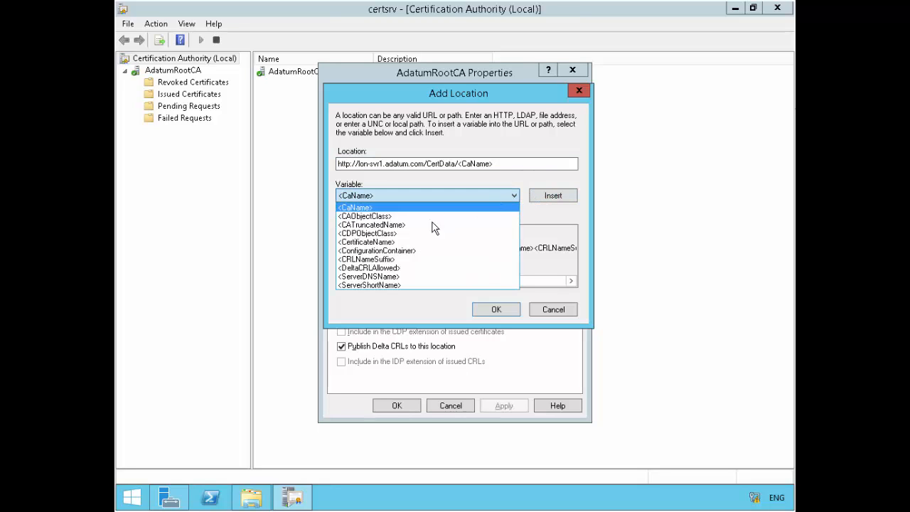
click(388, 261)
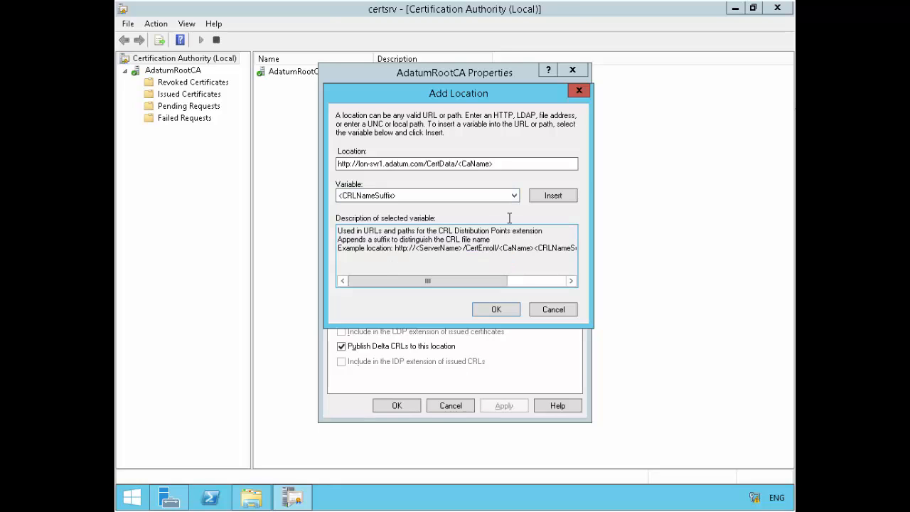
click(553, 196)
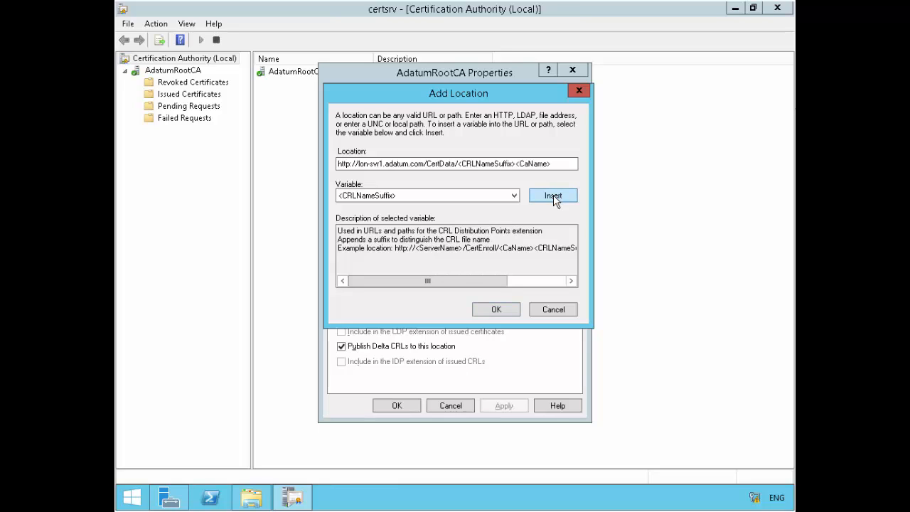
click(515, 164)
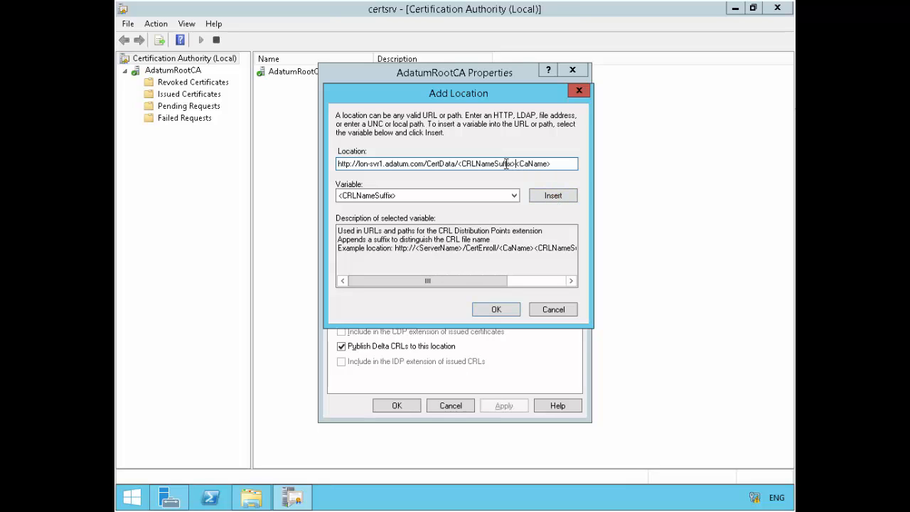
drag(505, 164, 459, 167)
key(ctrl+c)
key(Delete)
key(ctrl+v)
Step: Append the <DeltaCRLAllowed> variable and the .crl extension to the location, and confirm the new CDP entry
click(483, 199)
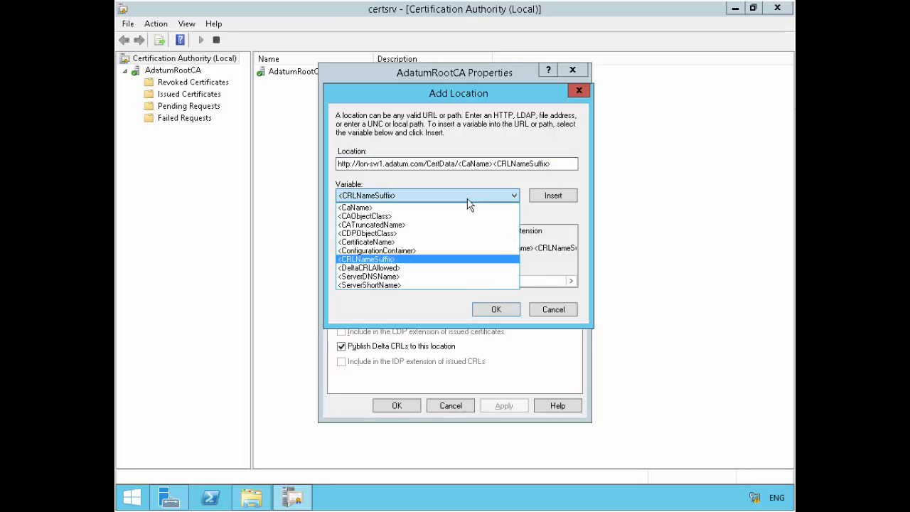
click(392, 268)
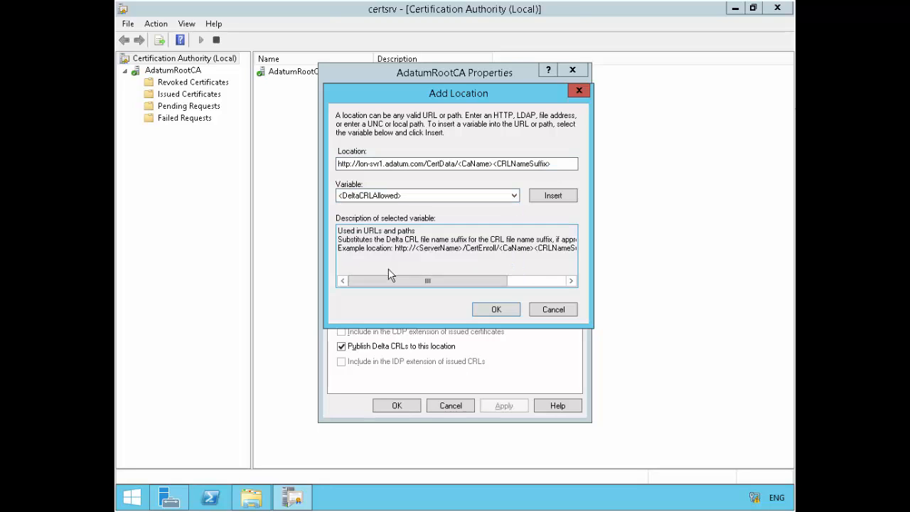
click(552, 197)
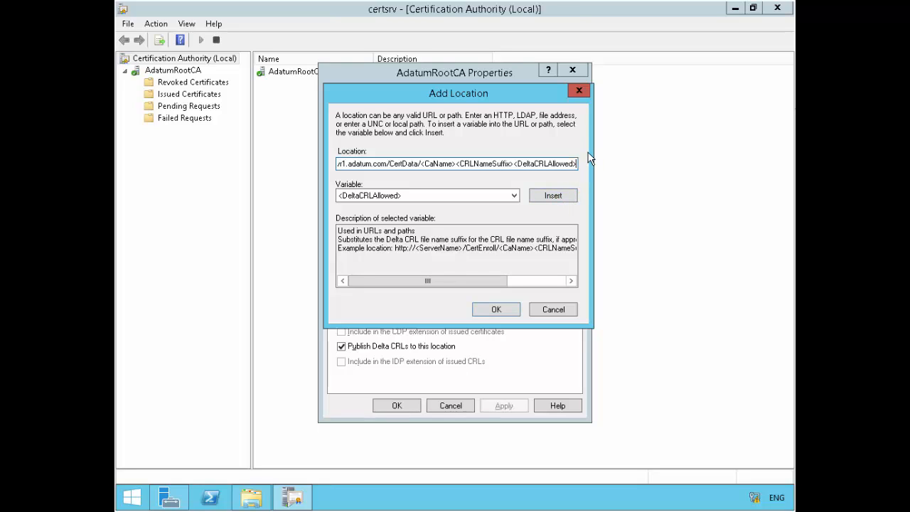
text(.crl)
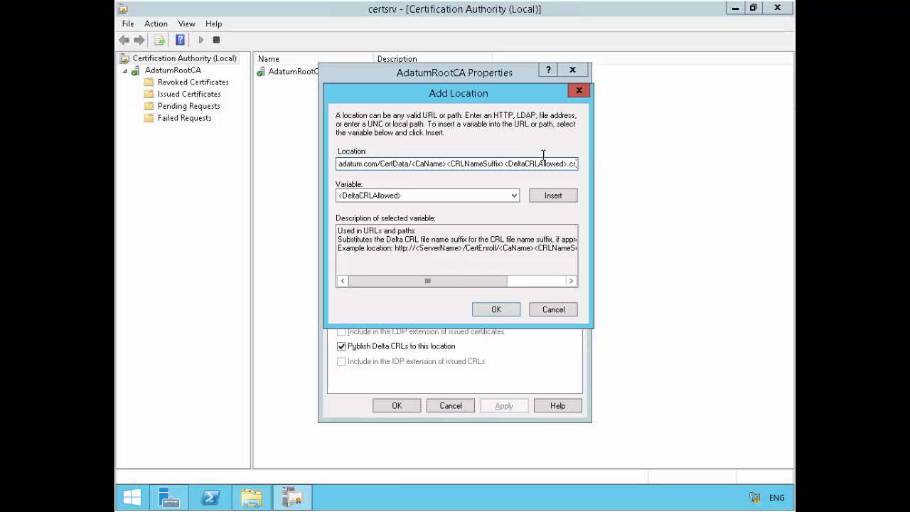
click(511, 308)
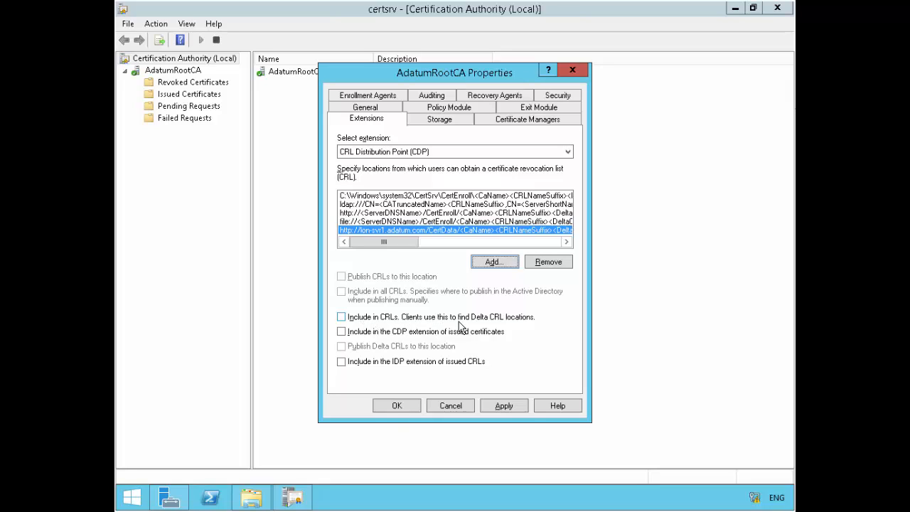
Step: Include the lon-svr1 location in CRLs and in the CDP extension of issued certificates, and apply without restarting the service
click(341, 317)
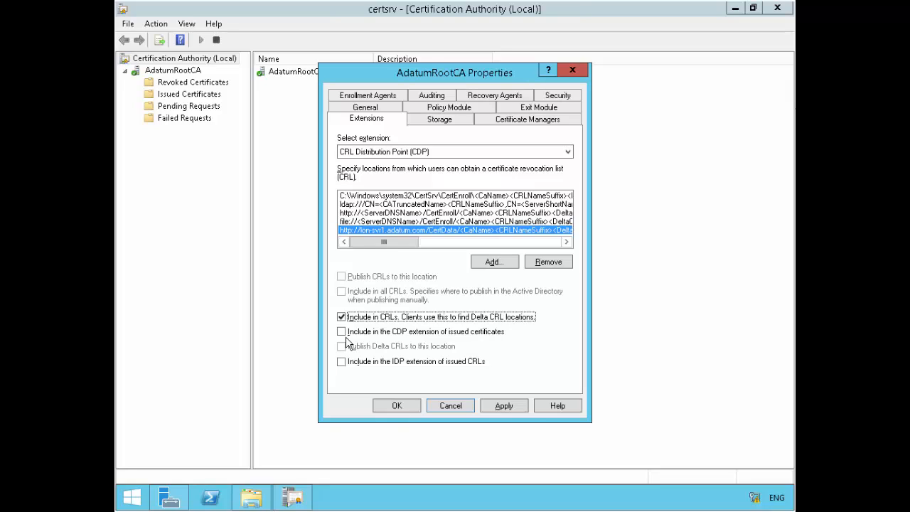
click(341, 331)
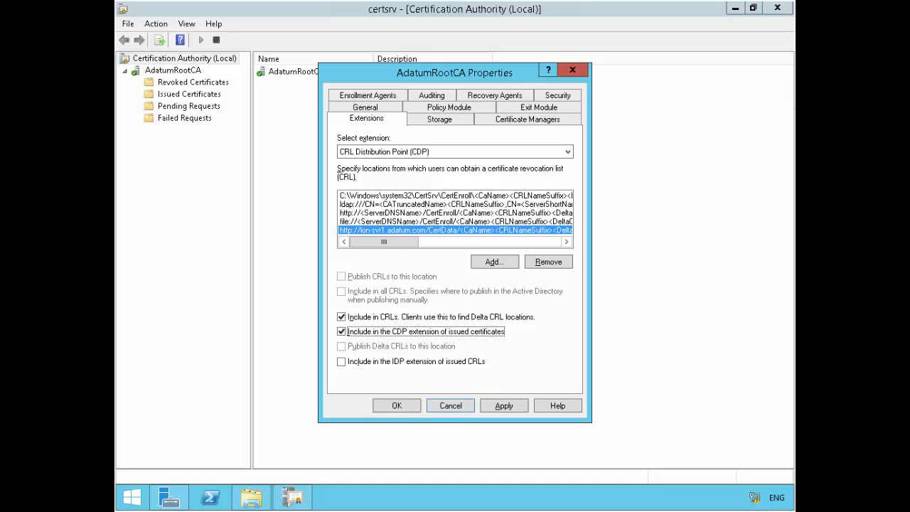
click(502, 406)
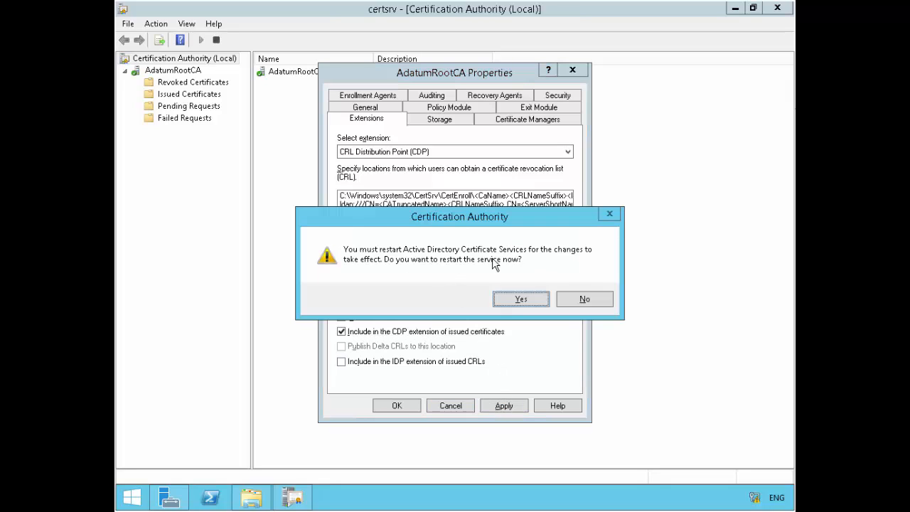
click(586, 299)
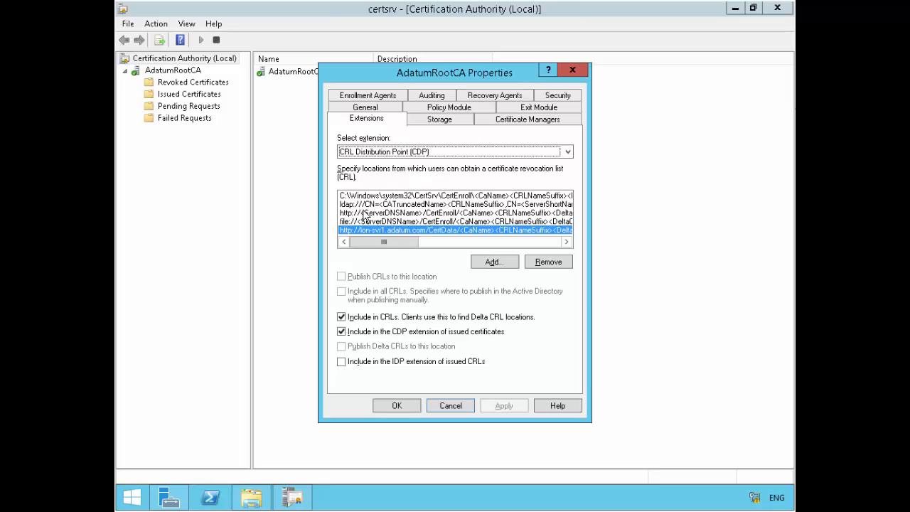
Step: Review the publishing options of the default CDP locations, ending on the local CertEnroll path
click(396, 198)
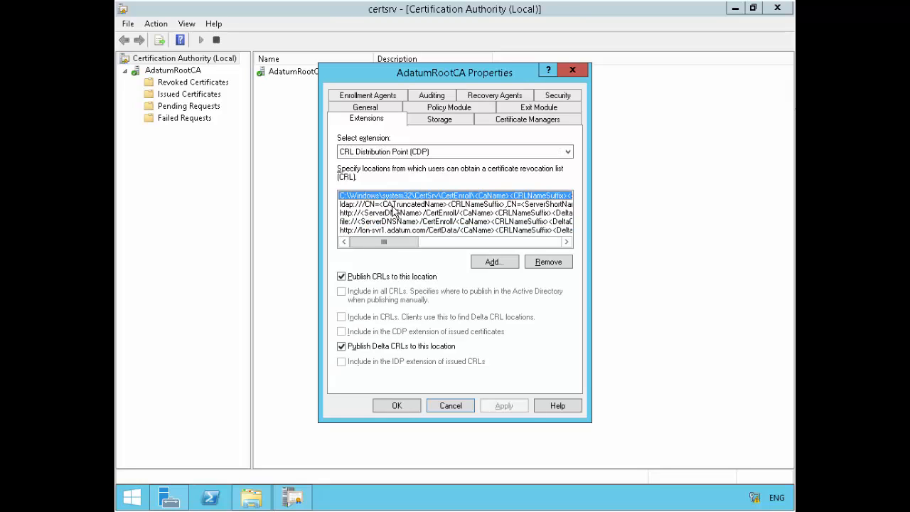
click(393, 204)
click(392, 213)
click(392, 221)
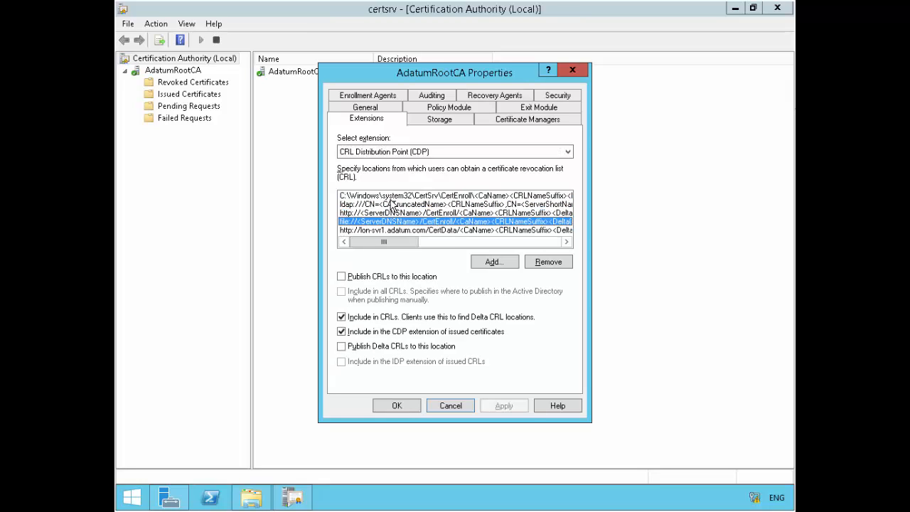
click(393, 196)
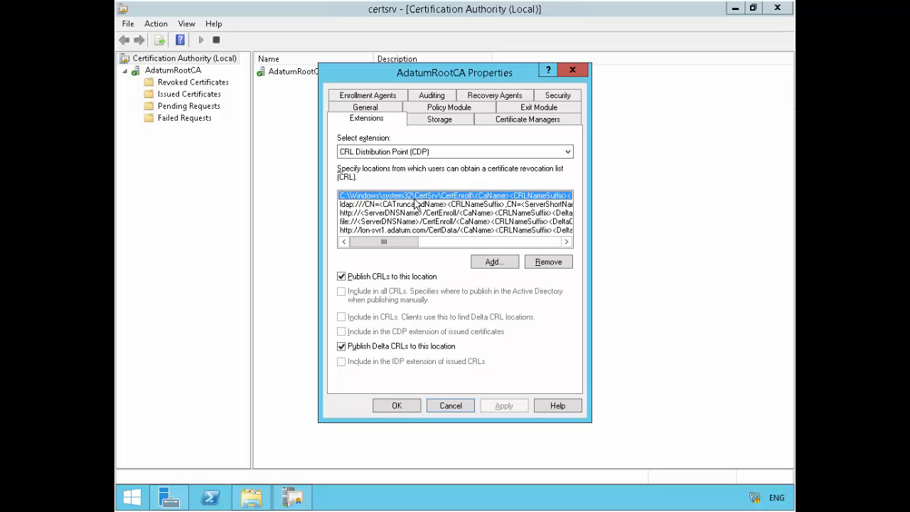
Step: Switch to File Explorer, browse to C:\Windows\System32\CertSrv\CertEnroll and examine the CRL and root certificate files
click(249, 499)
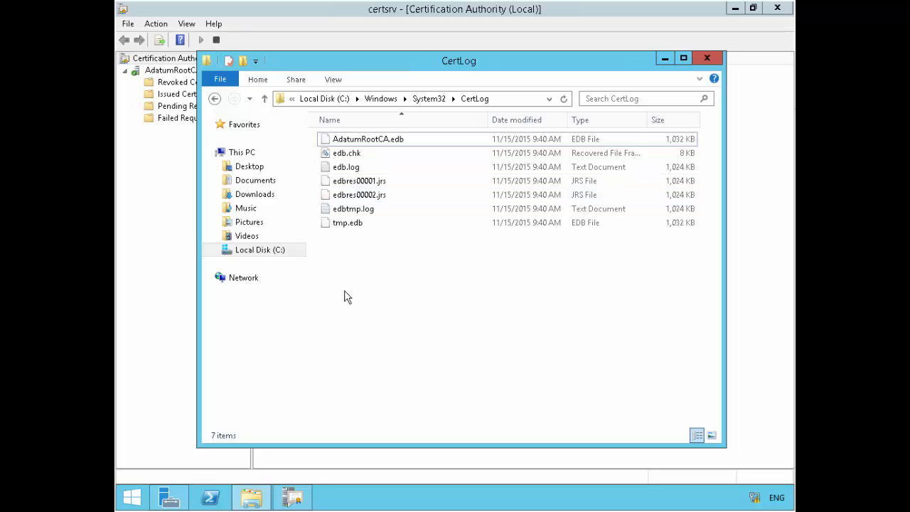
click(435, 101)
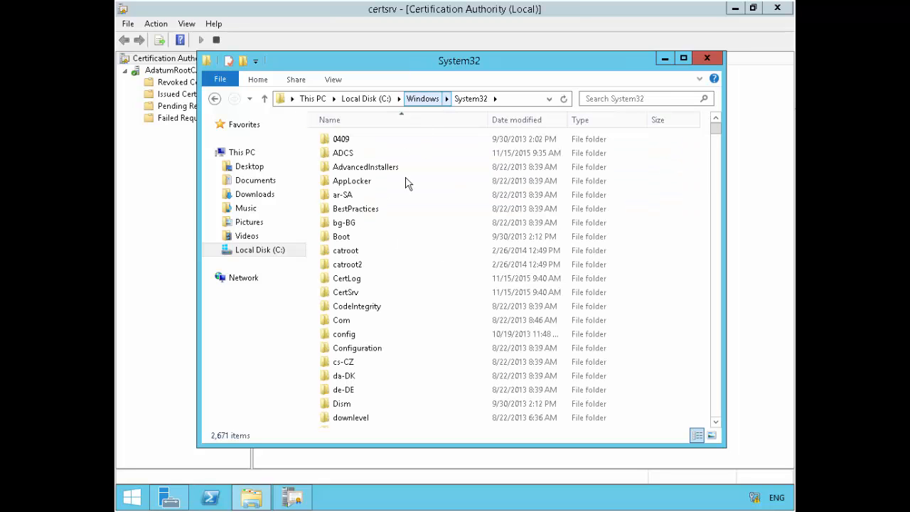
click(349, 297)
double_click(349, 297)
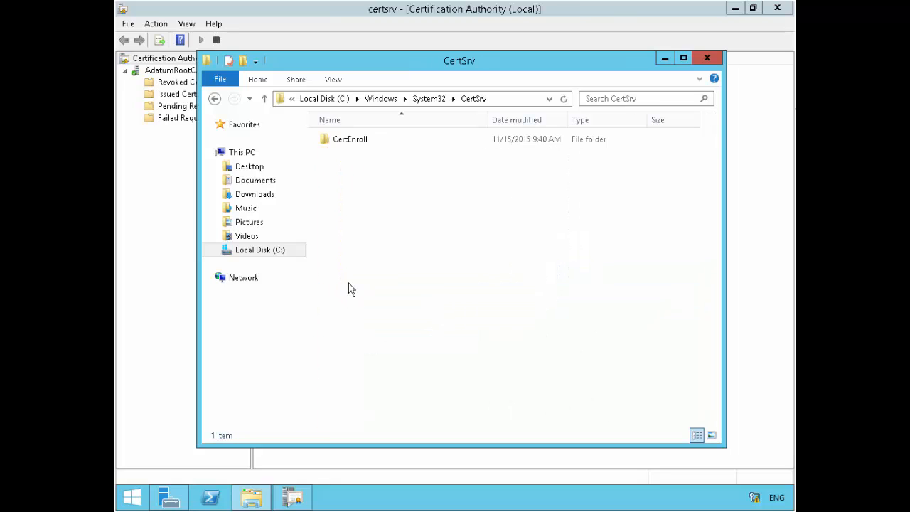
double_click(348, 146)
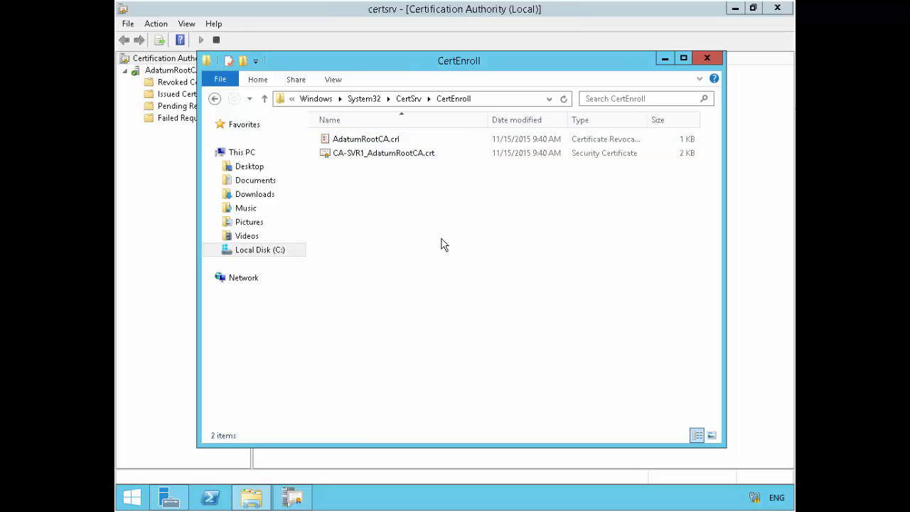
click(397, 146)
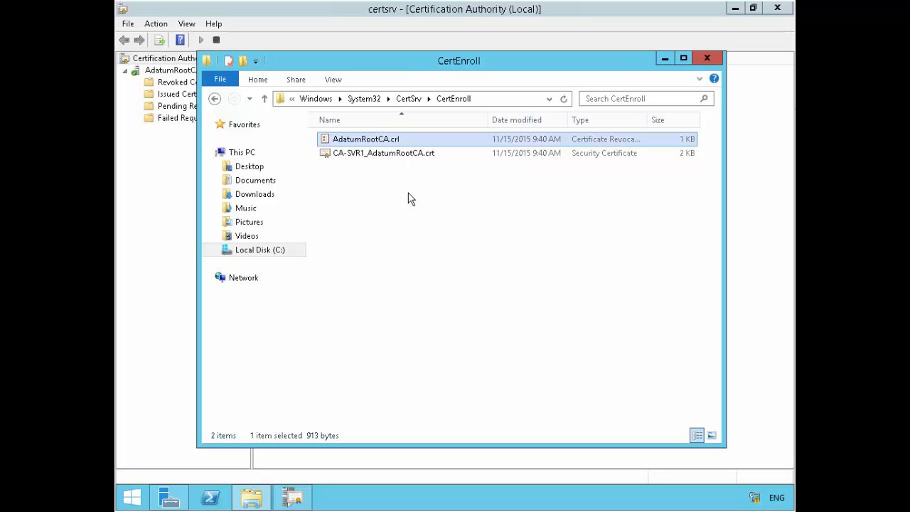
click(423, 155)
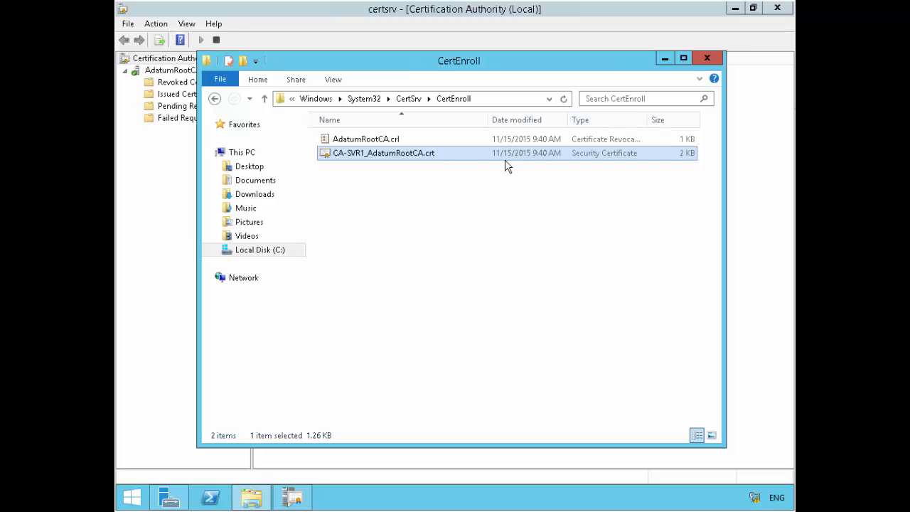
Step: View the general information of CA-SVR1_AdatumRootCA.crt, close the certificate and minimize the folder window
double_click(451, 156)
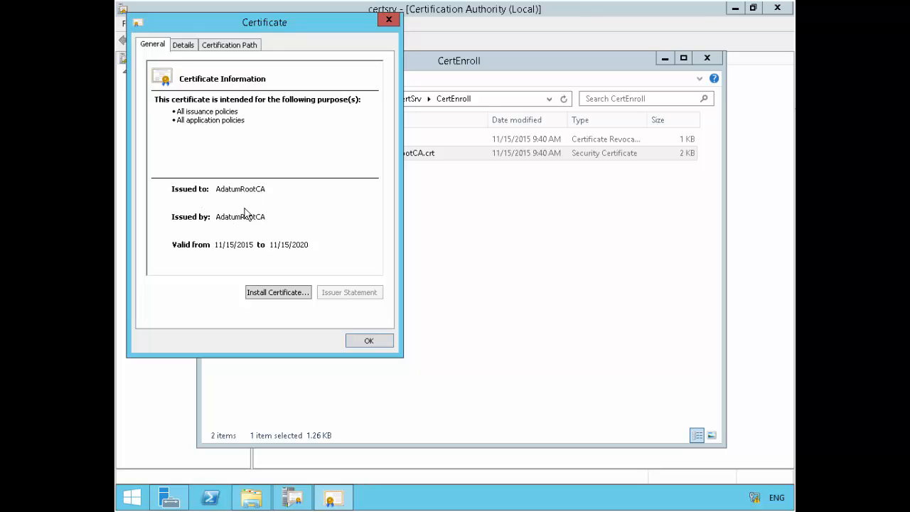
click(367, 341)
click(518, 195)
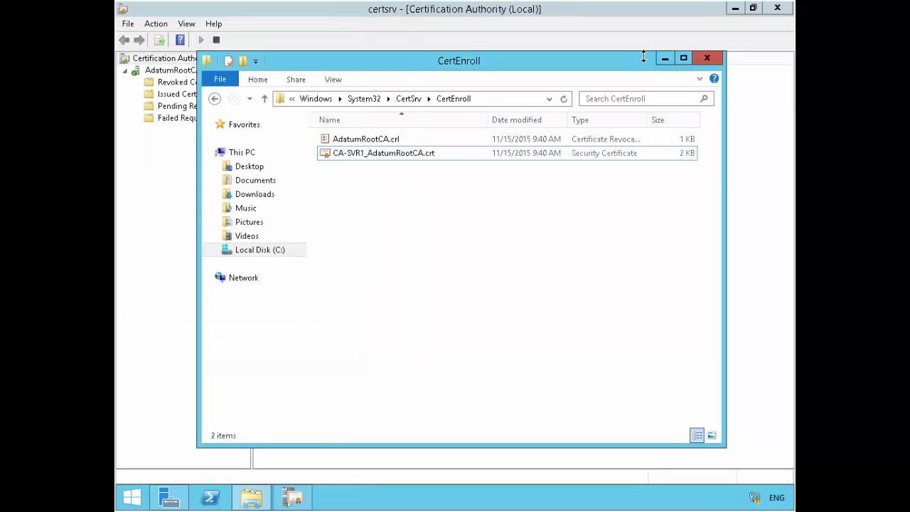
click(664, 60)
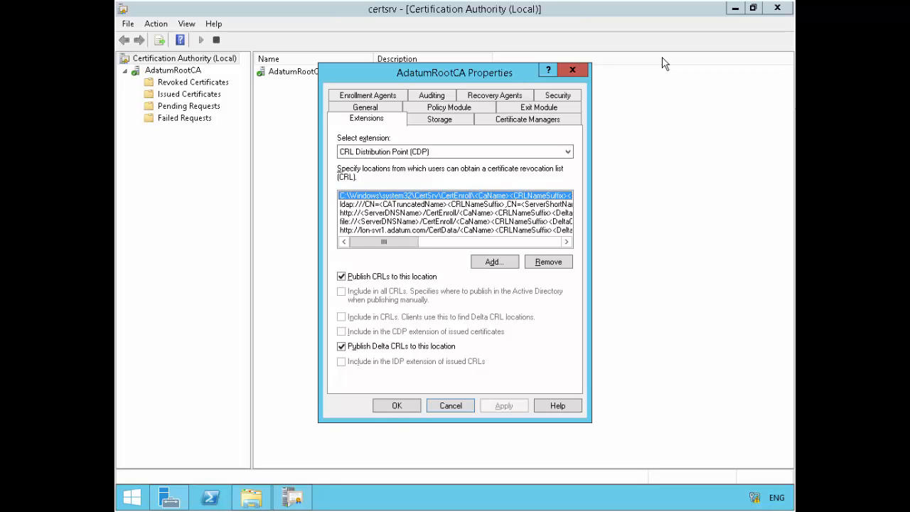
Step: Review the options of the lon-svr1 CDP location and switch to the Authority Information Access (AIA) extension
click(449, 230)
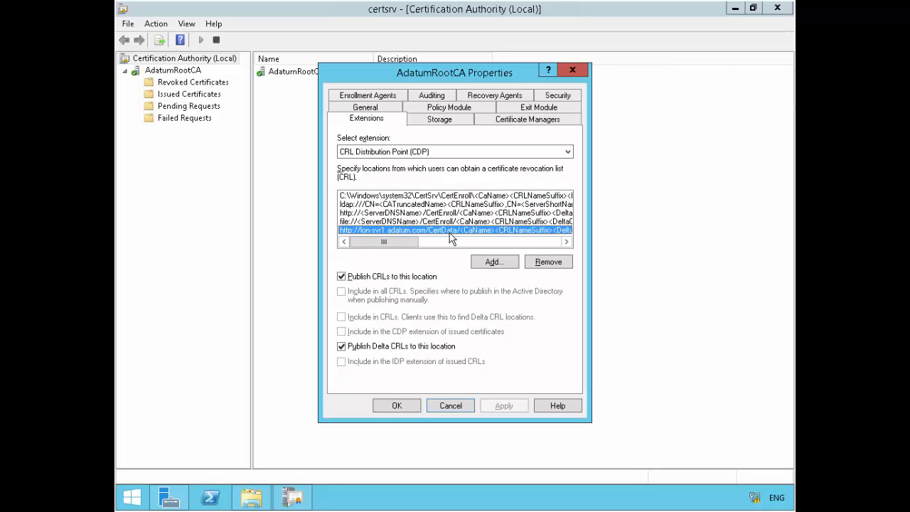
click(443, 151)
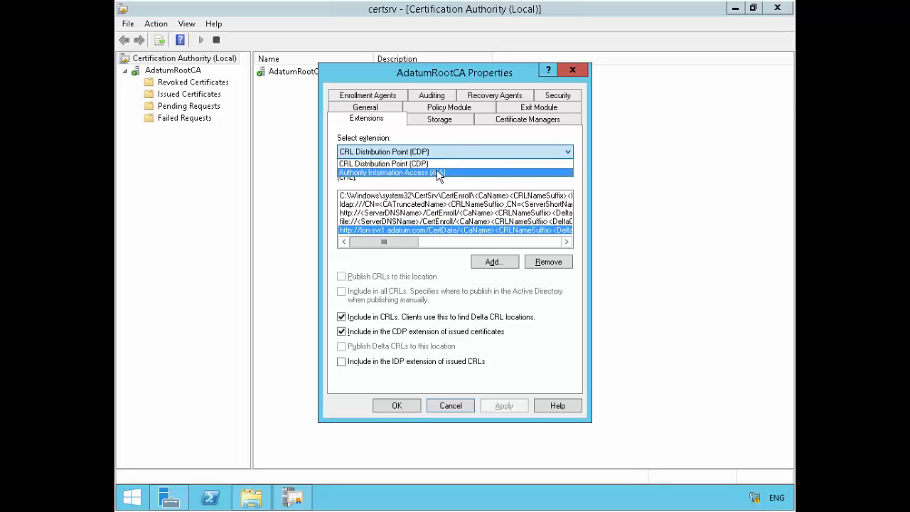
click(438, 174)
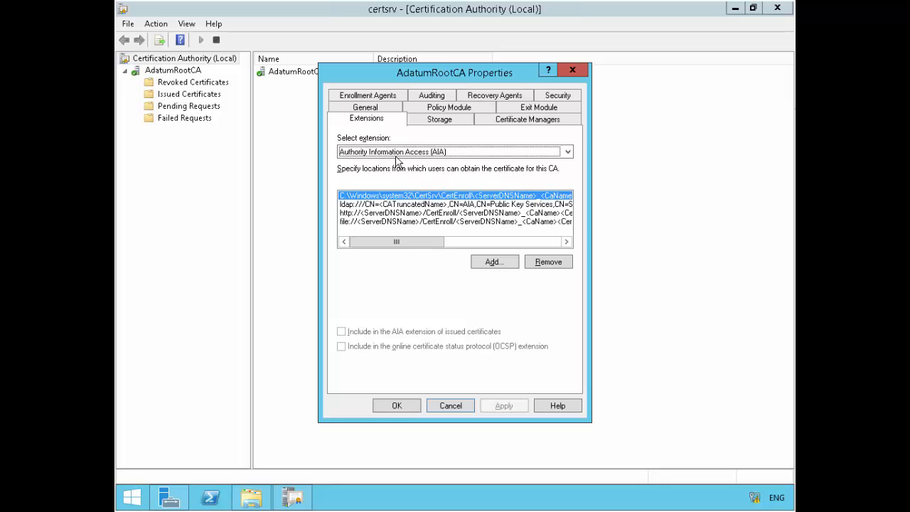
click(489, 261)
text(h)
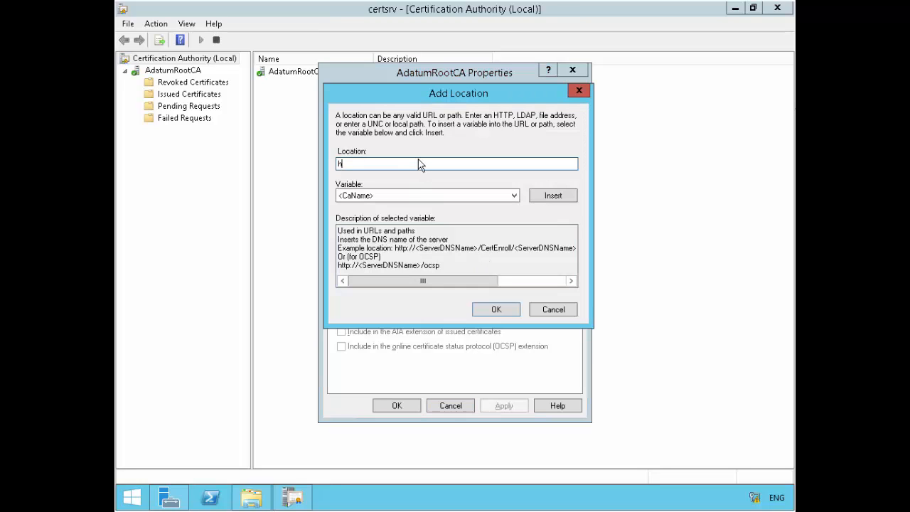
text(ttp)
text(://lon-svr1.adatum.com/CertData)
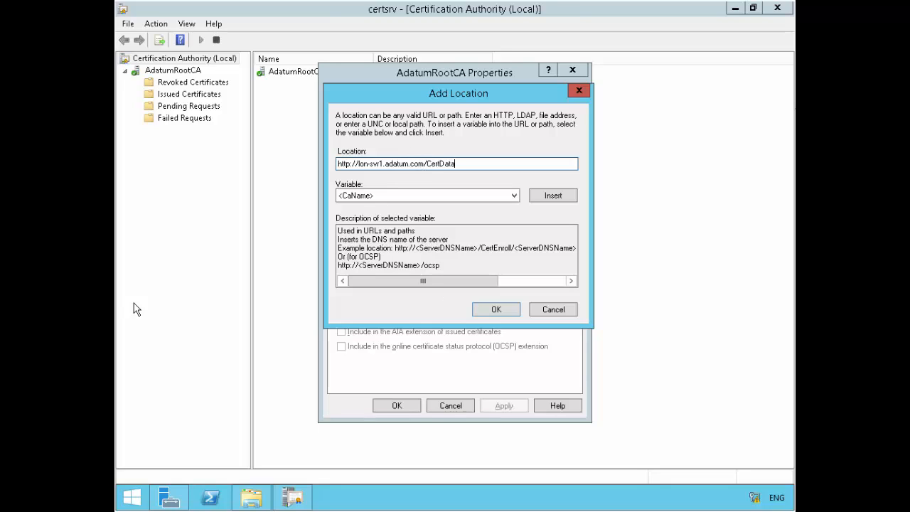
click(407, 196)
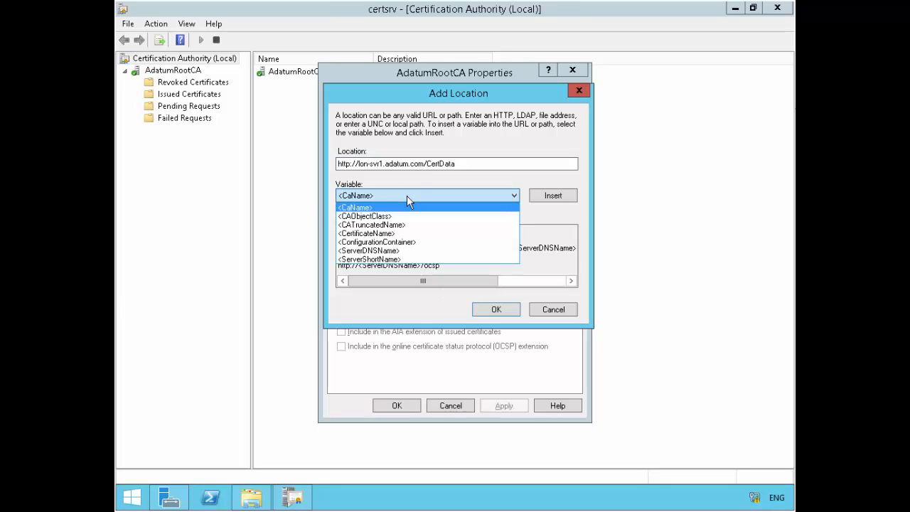
click(383, 251)
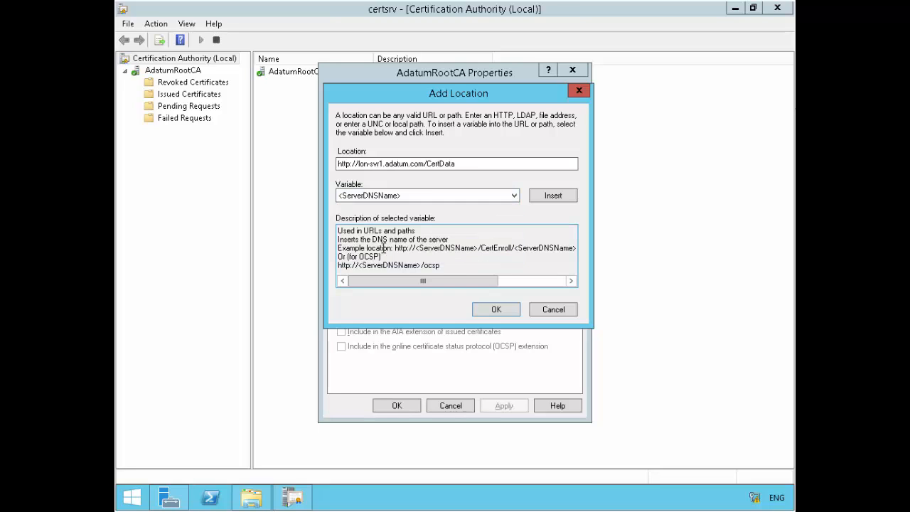
click(465, 166)
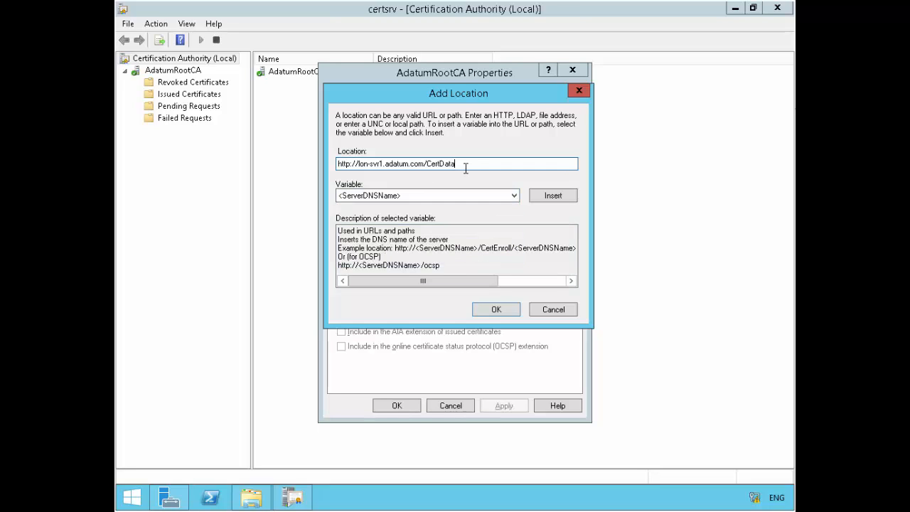
text(/)
click(555, 199)
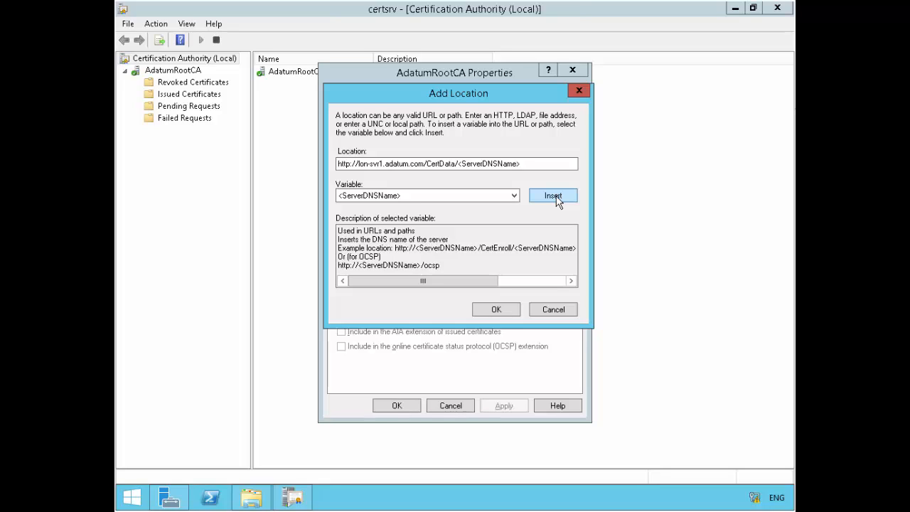
Step: Complete the AIA location with an underscore, the <CaName> and <CertificateName> variables and .crl, and add it to the list
click(543, 163)
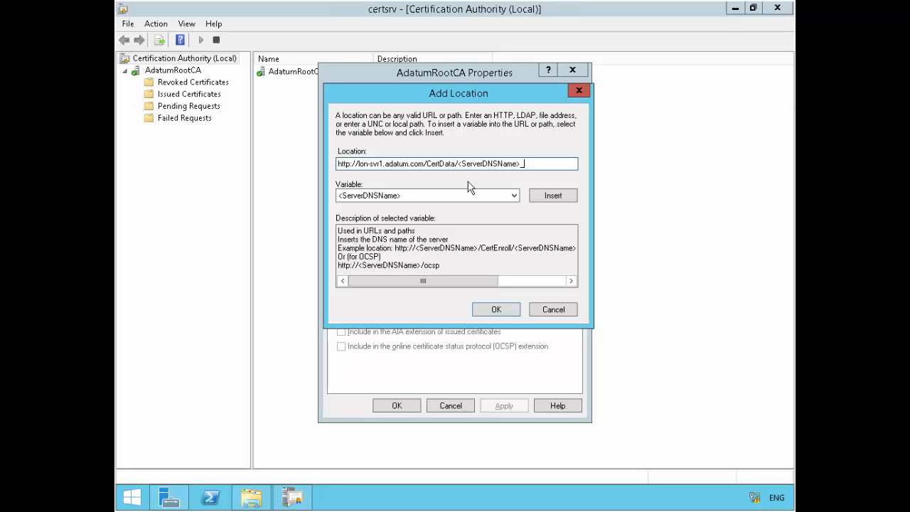
click(454, 194)
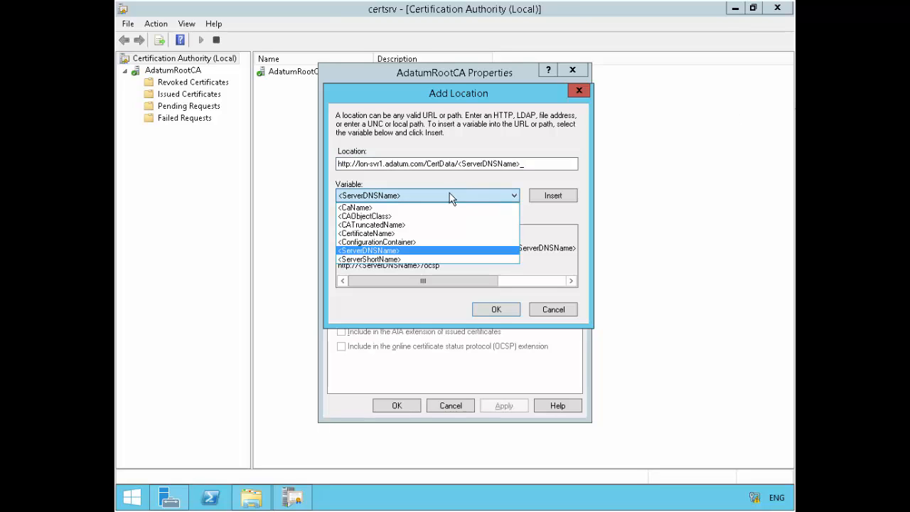
click(384, 207)
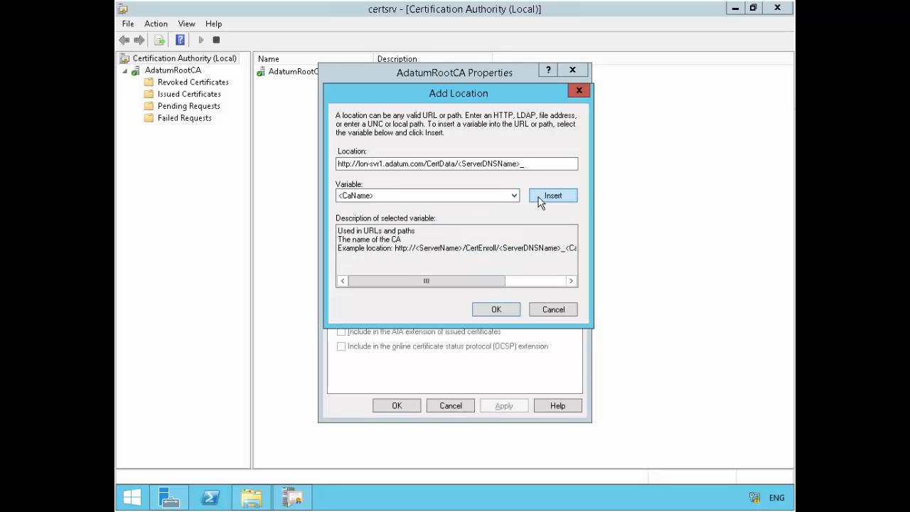
click(545, 197)
click(440, 197)
click(396, 234)
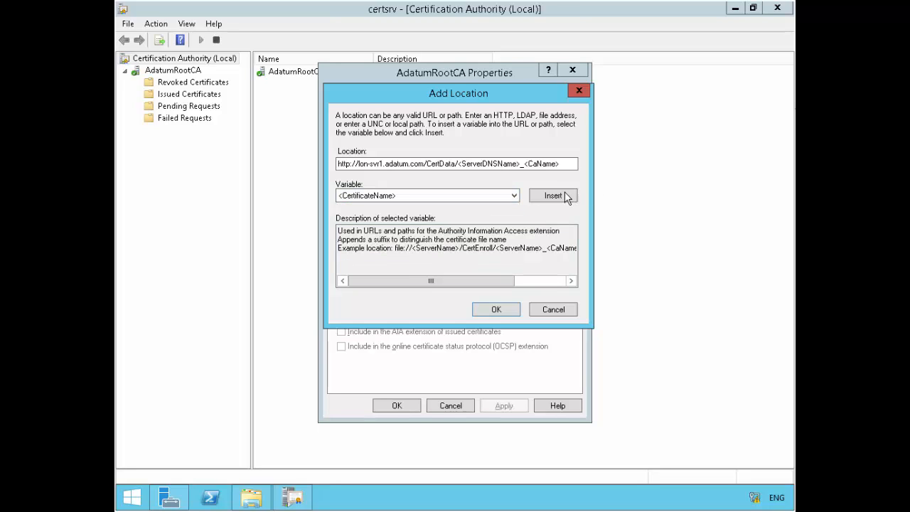
click(562, 195)
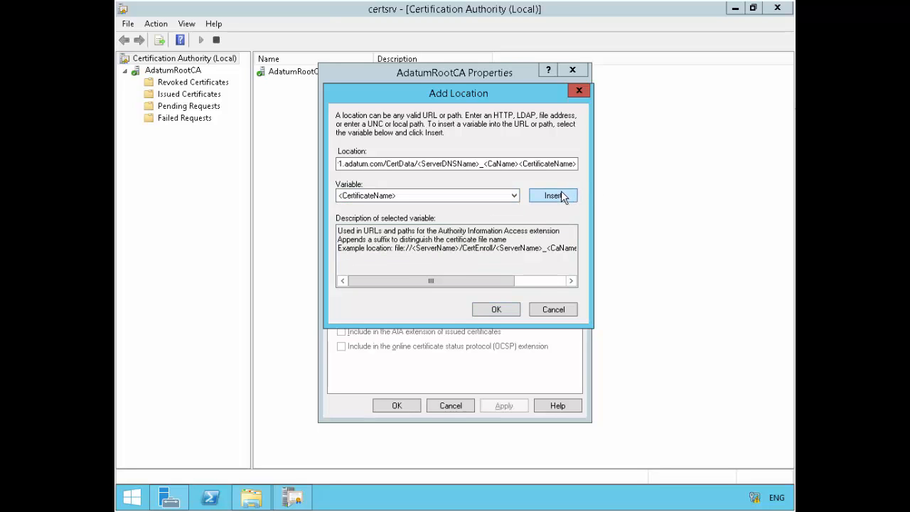
click(575, 163)
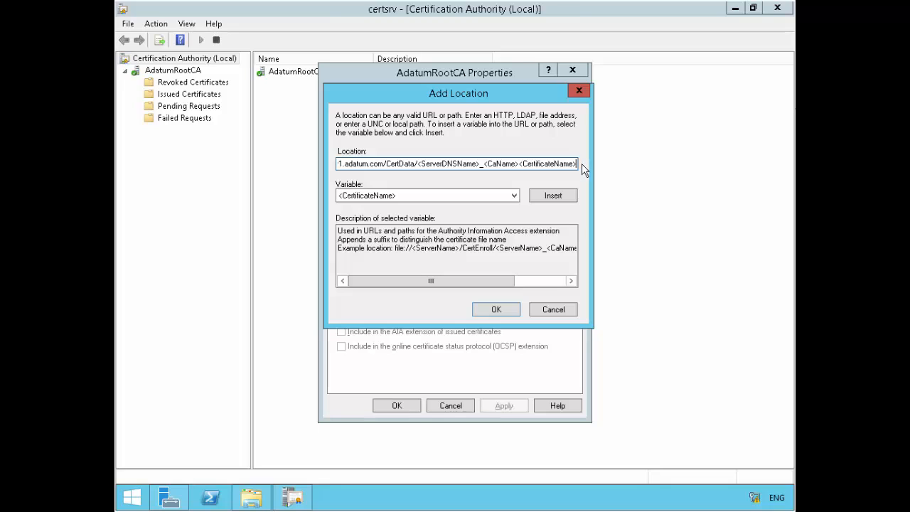
text(.crl)
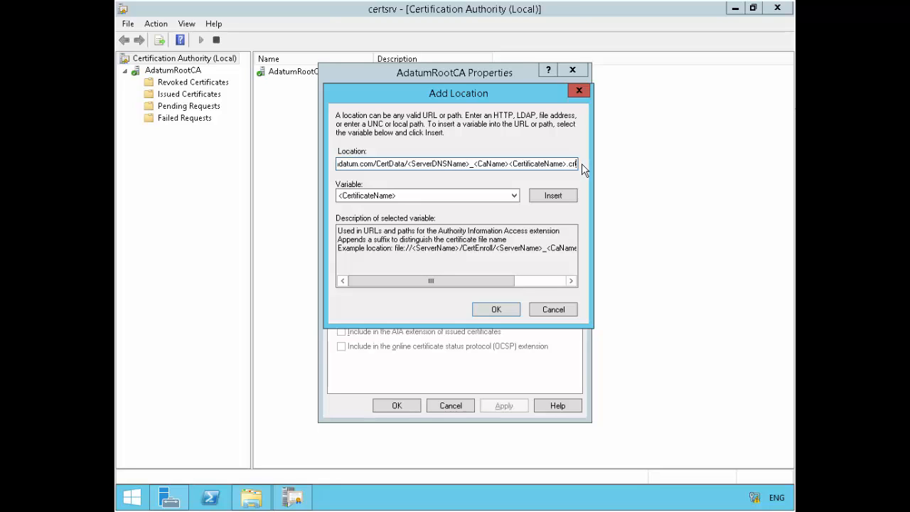
click(495, 309)
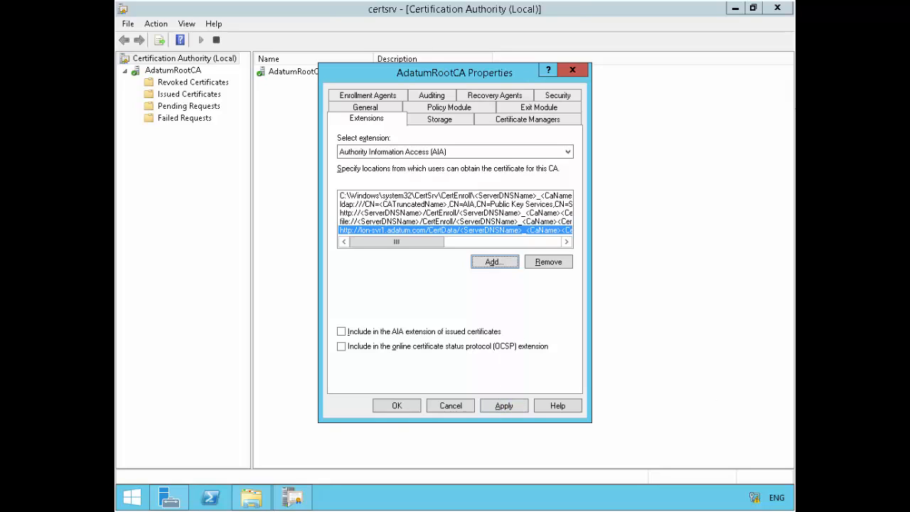
Step: Include the lon-svr1 location in the AIA extension of issued certificates, apply with a service restart, and close the CA properties
click(383, 333)
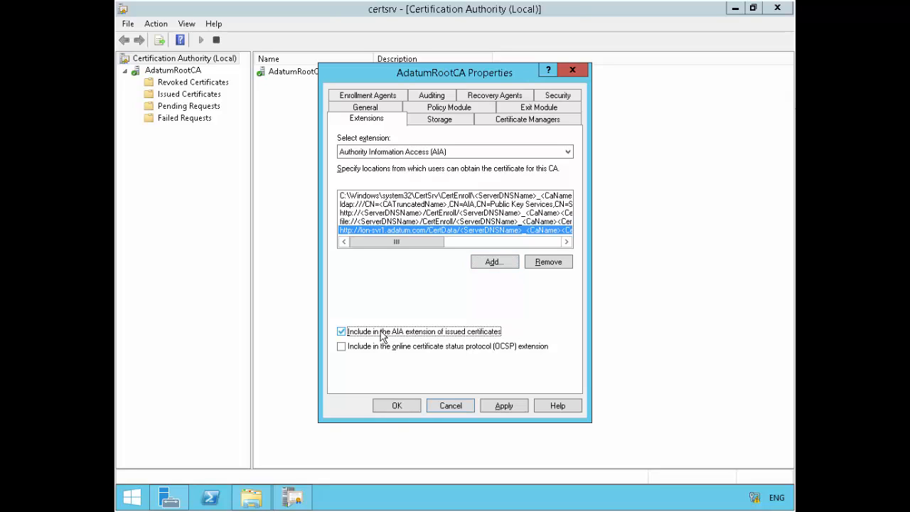
click(512, 407)
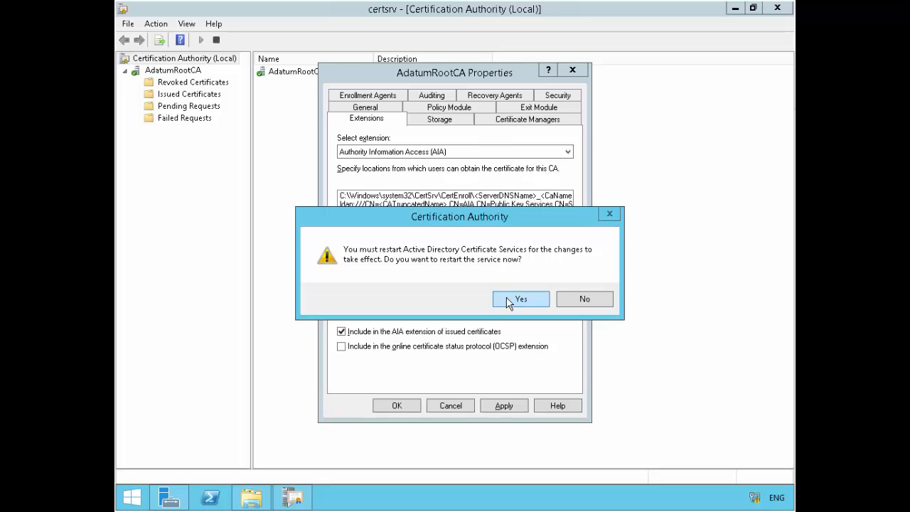
click(508, 301)
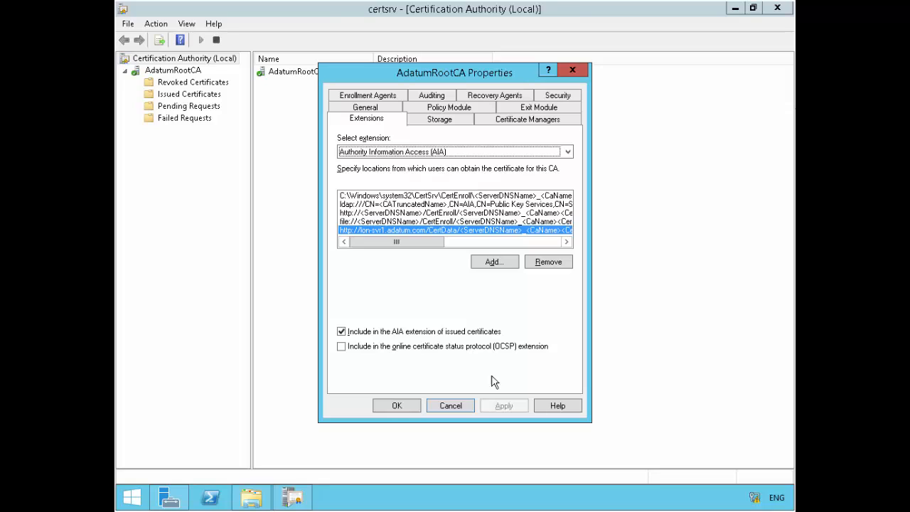
click(395, 405)
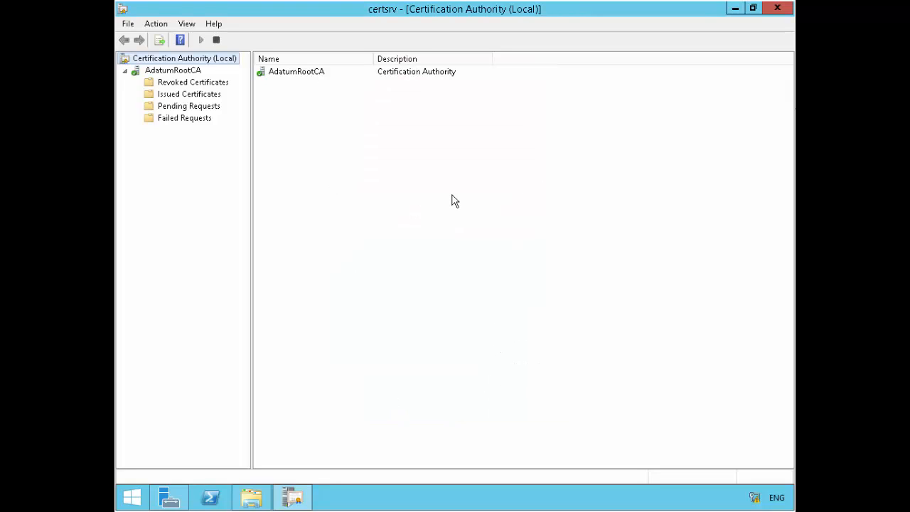
Step: Publish a new complete CRL for the revoked certificates of AdatumRootCA
right_click(181, 72)
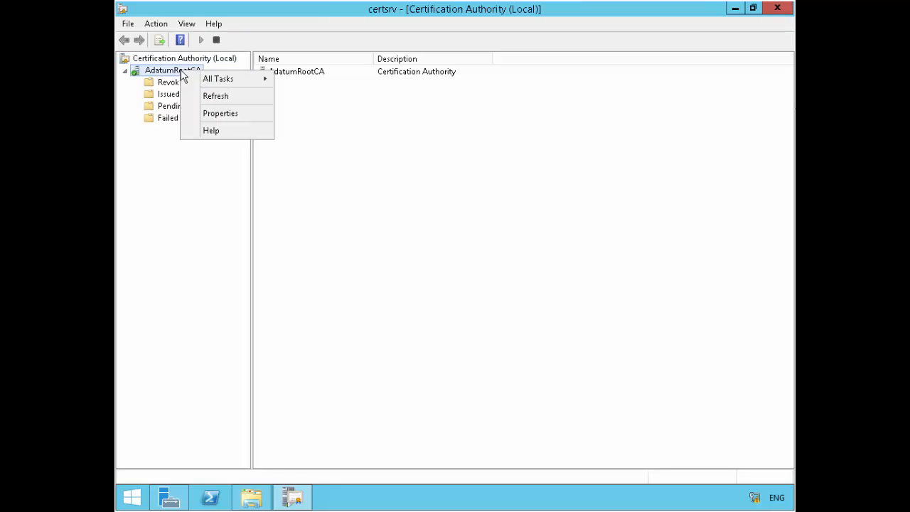
mouse_move(237, 80)
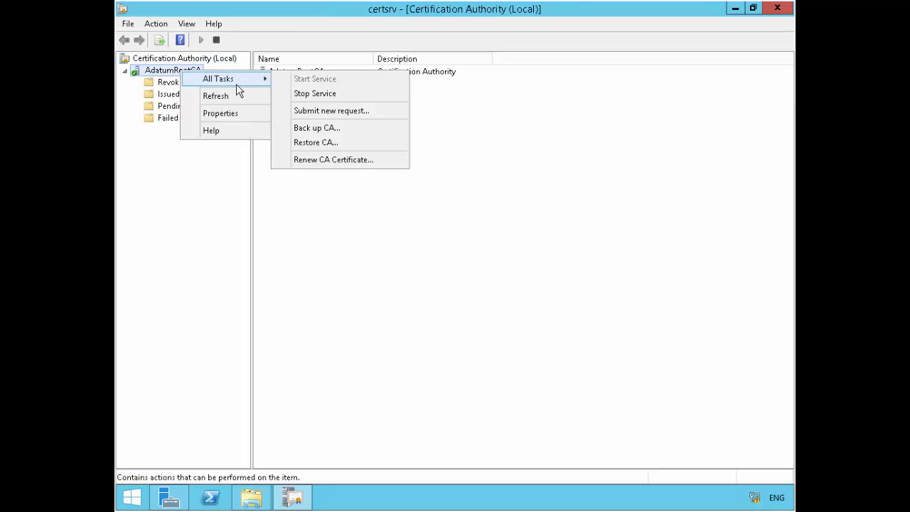
right_click(170, 84)
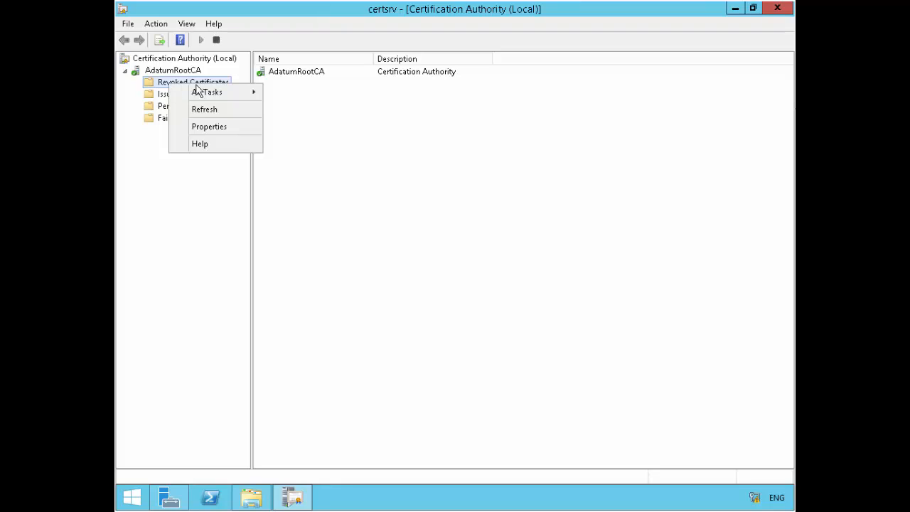
mouse_move(217, 93)
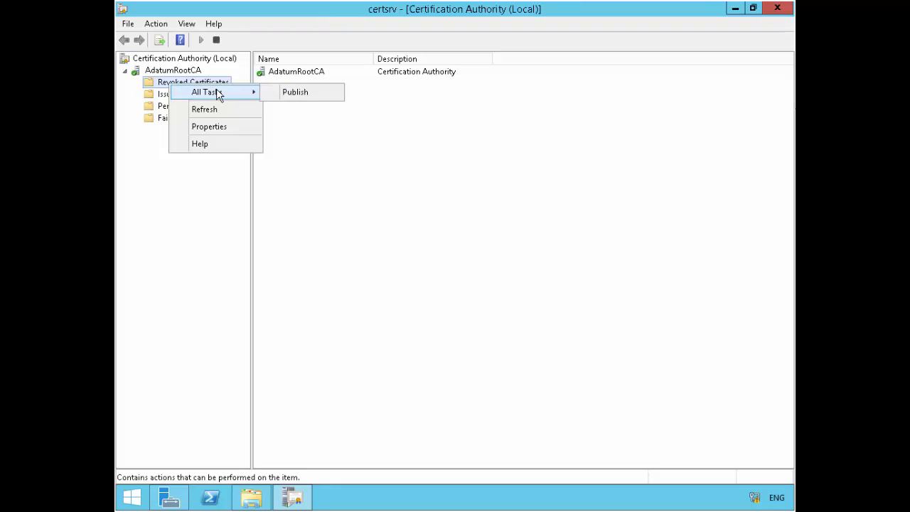
click(297, 94)
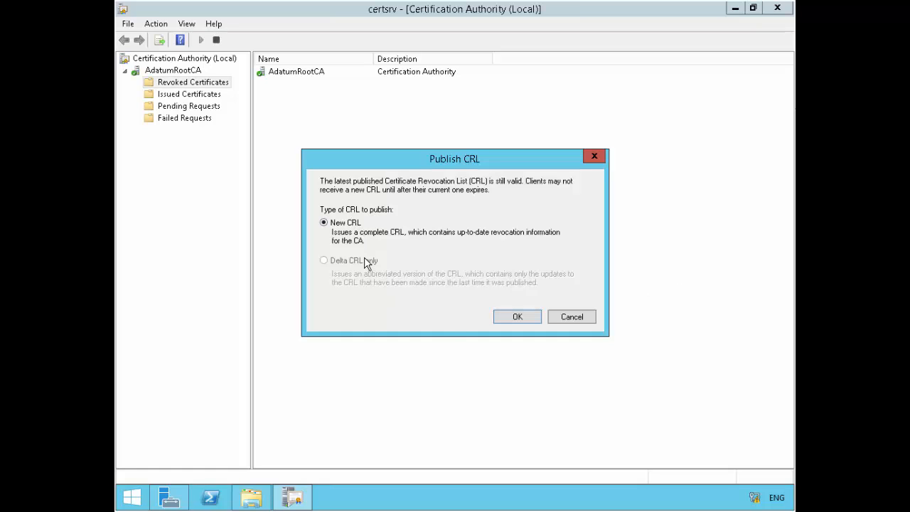
click(510, 320)
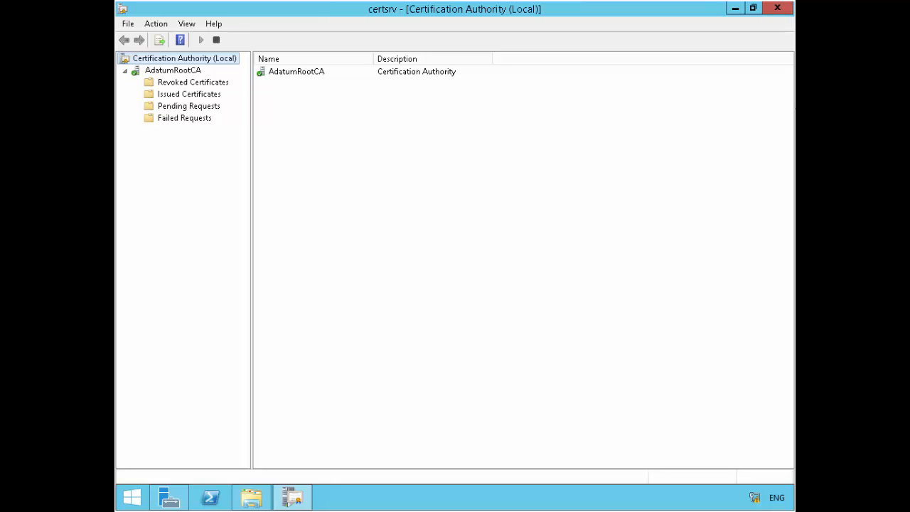
Step: Open the AdatumRootCA properties, minimize the CertEnroll folder window and show the root certificate's details
right_click(186, 73)
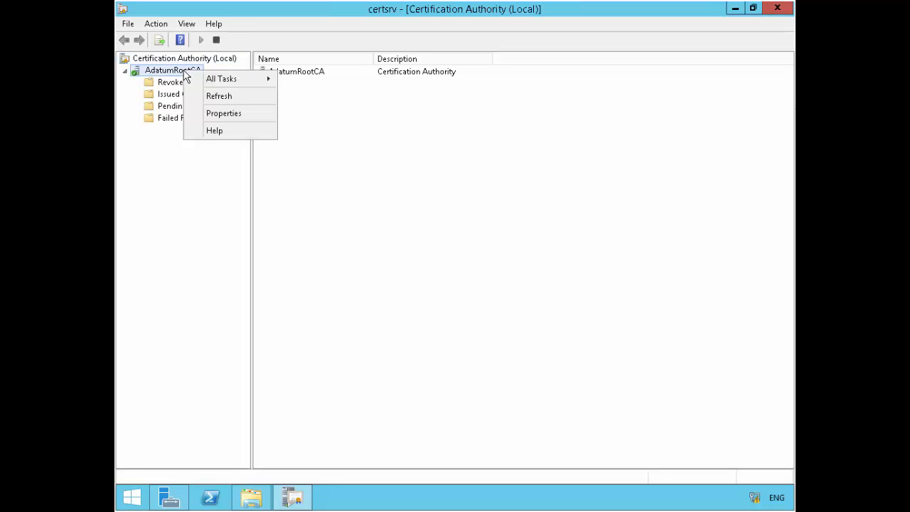
click(219, 116)
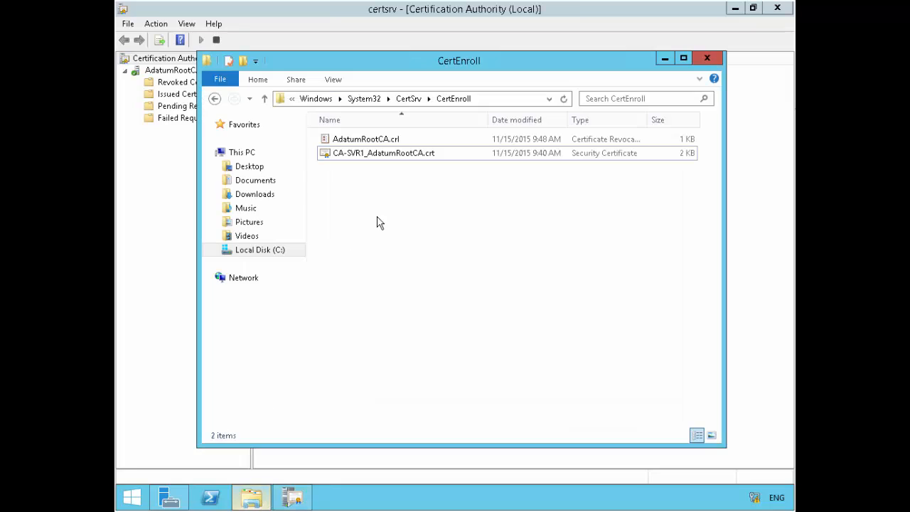
click(663, 59)
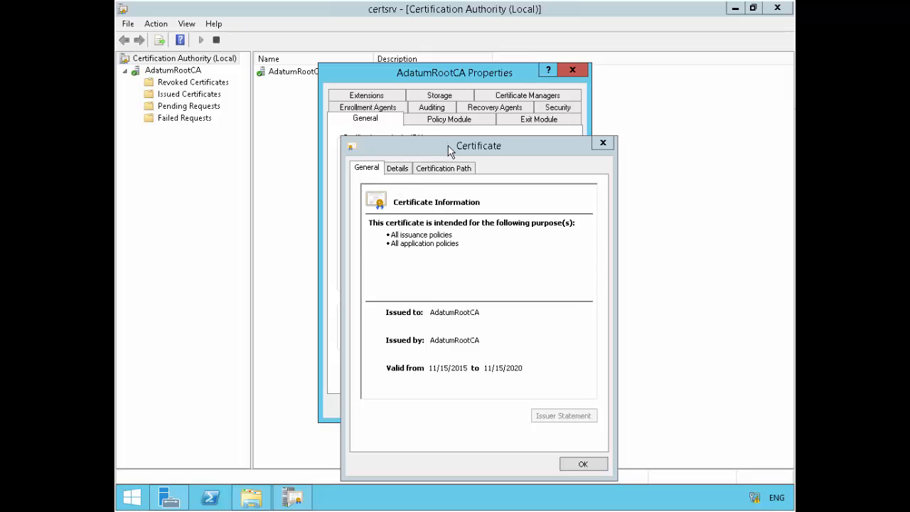
drag(448, 147, 468, 81)
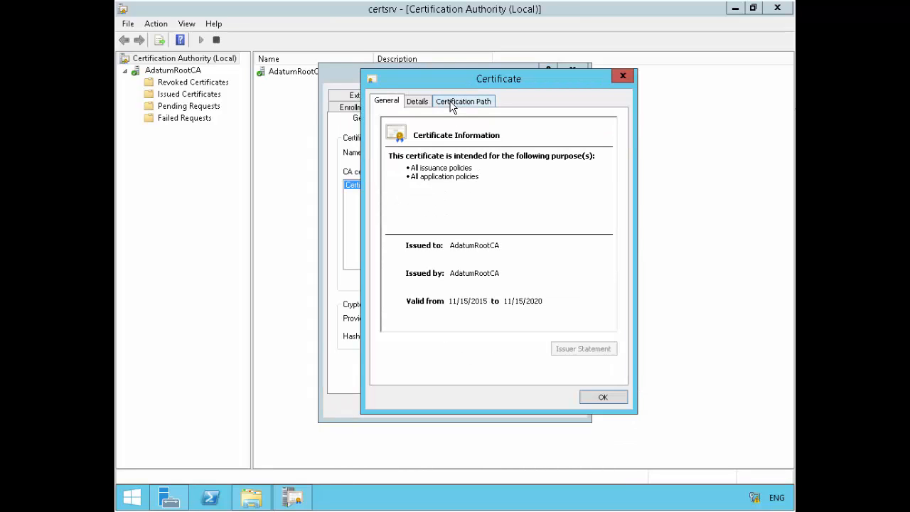
click(429, 102)
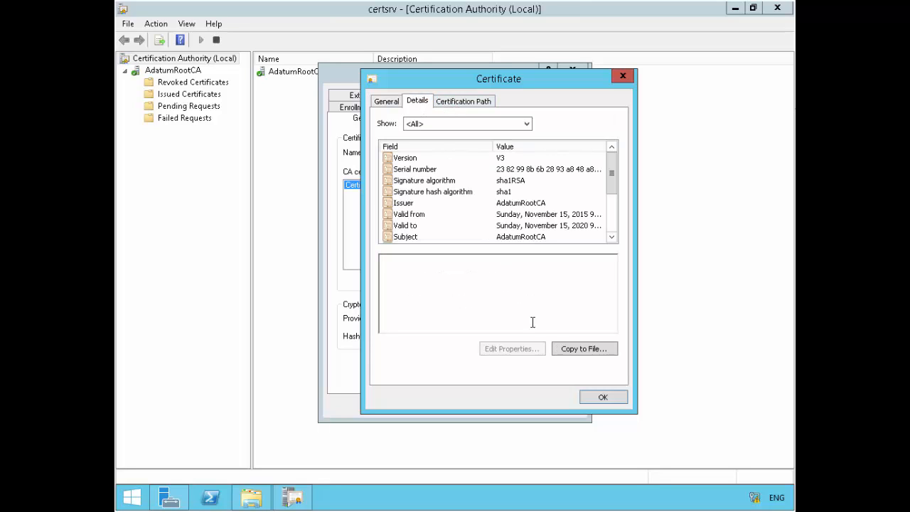
Step: Export the root certificate as DER encoded binary X.509 to \\lon-svr1\c$ under the name RootCA, and close the certificate details
click(567, 353)
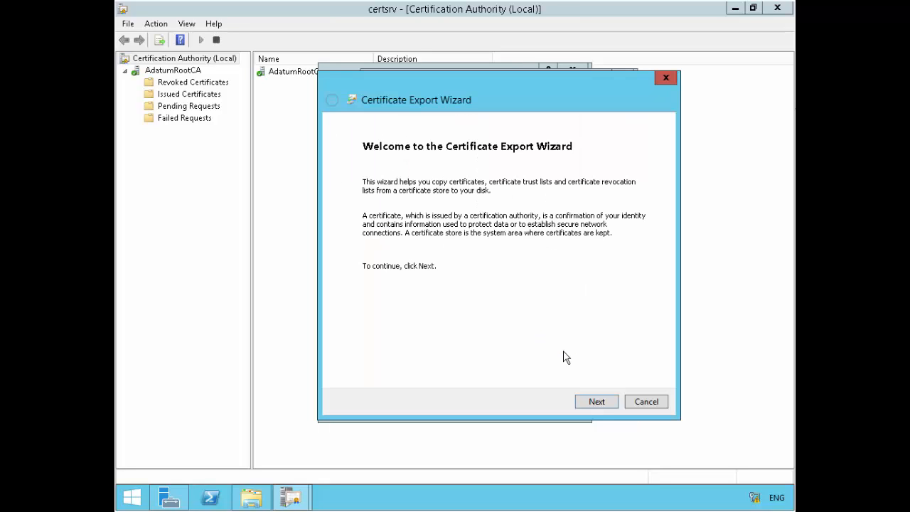
click(595, 403)
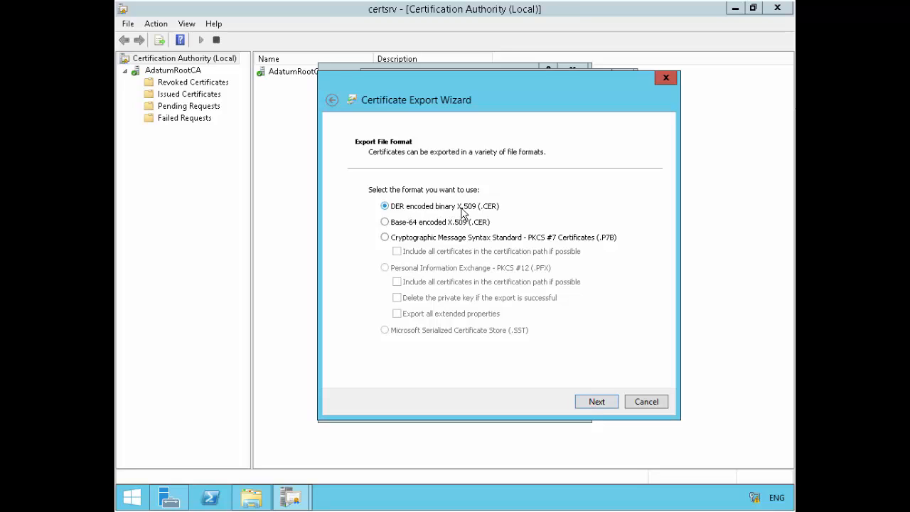
click(596, 402)
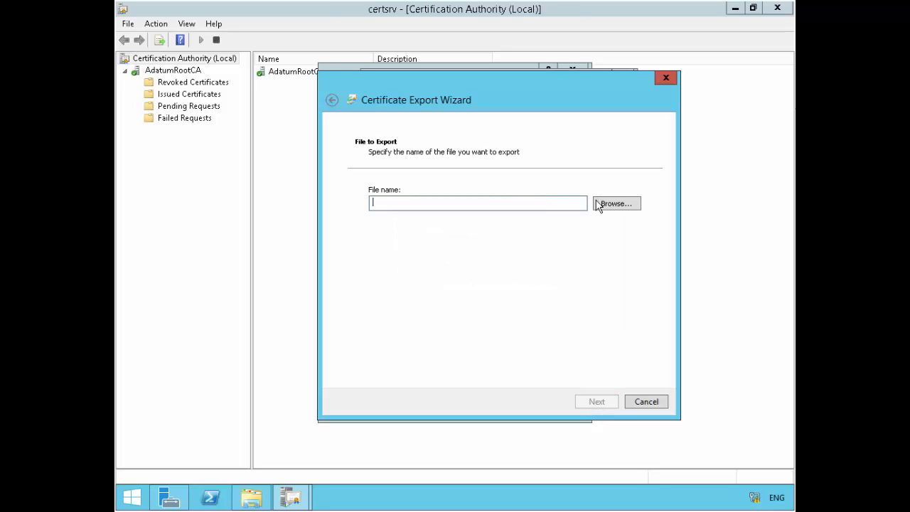
text(\\lon-svr1\c$)
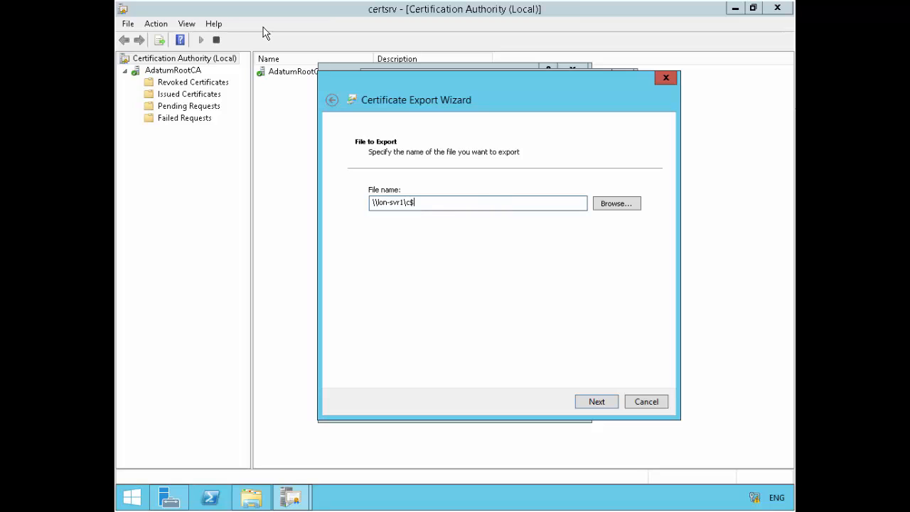
click(623, 205)
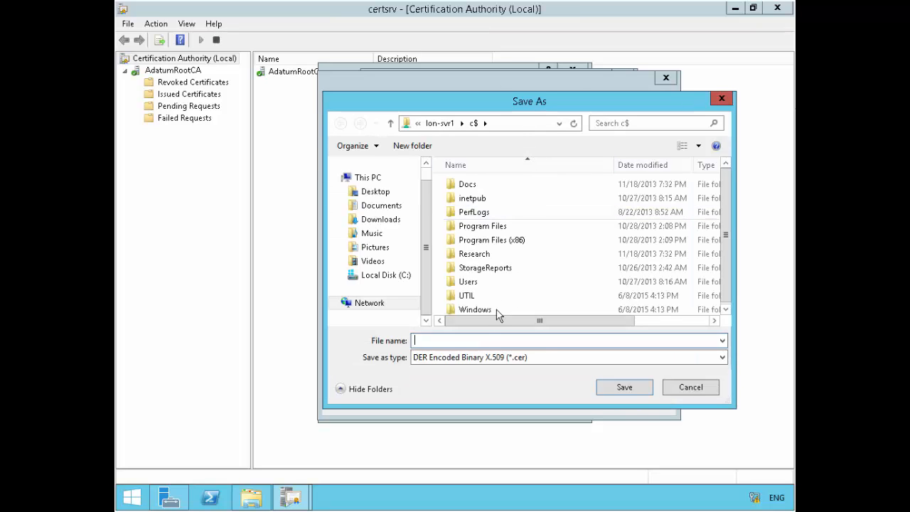
text(RootCA)
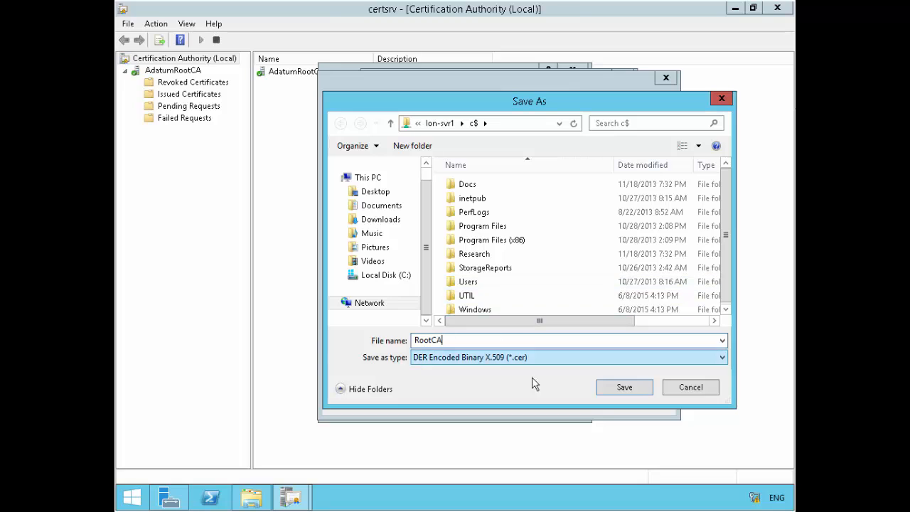
click(624, 388)
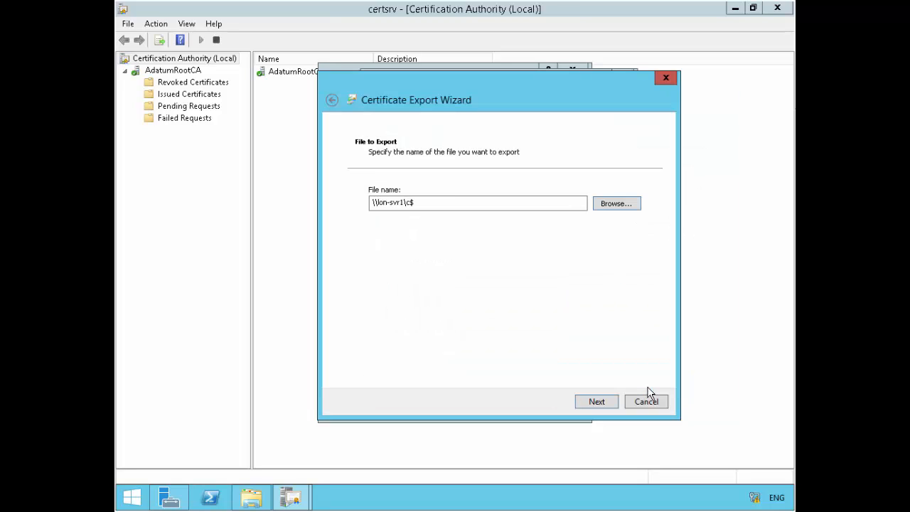
click(593, 403)
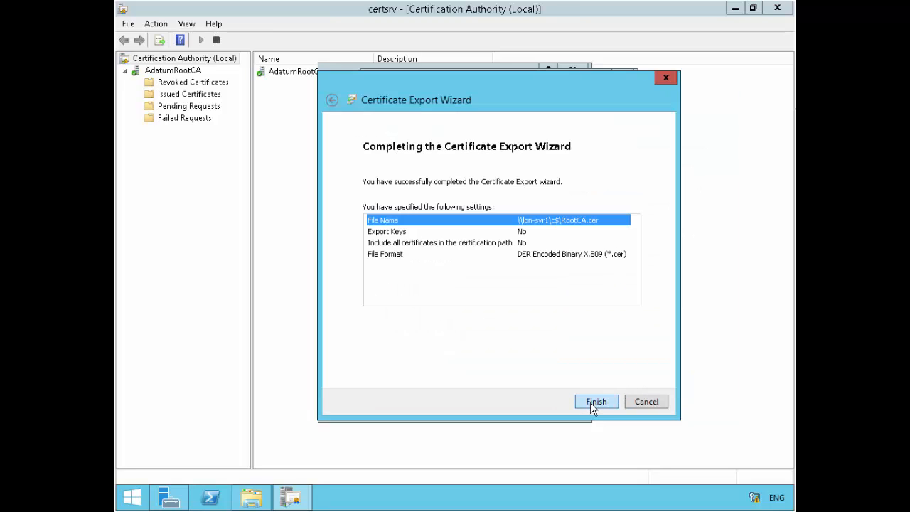
click(595, 403)
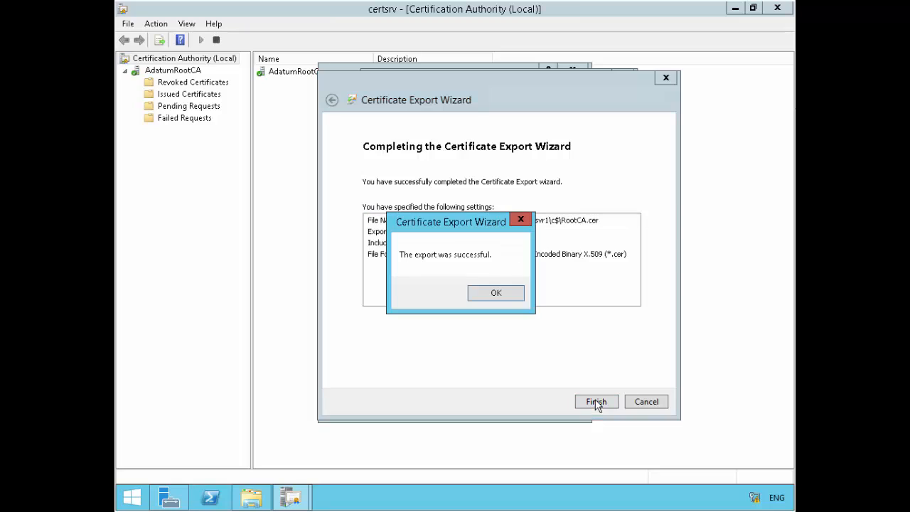
click(496, 294)
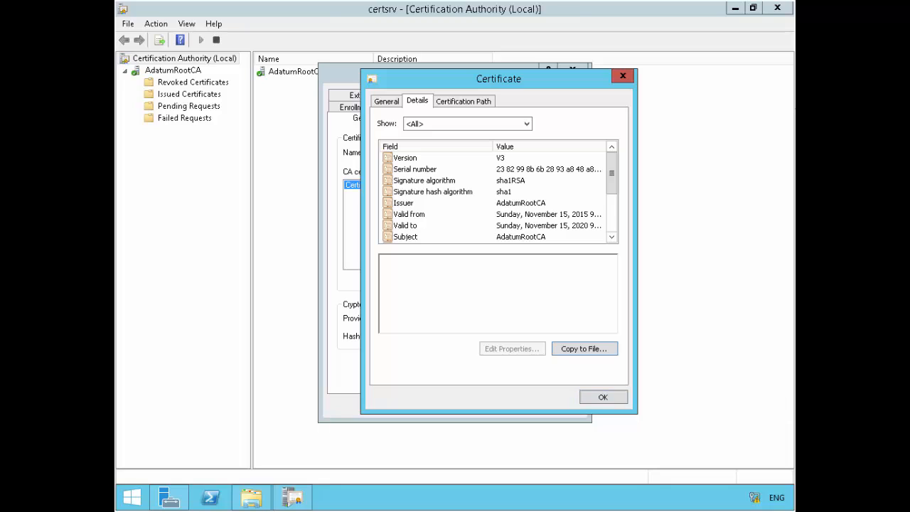
click(602, 397)
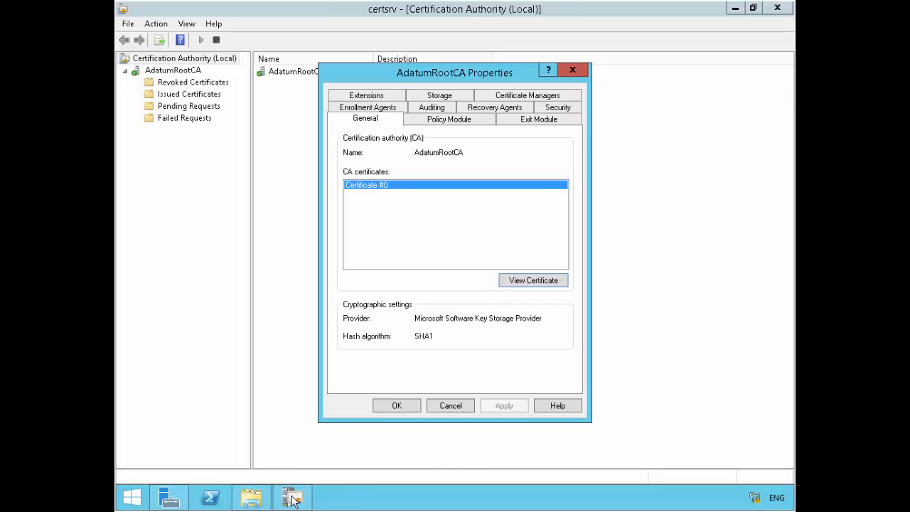
Step: Bring back the CertEnroll folder window and copy the AdatumRootCA.crl file
mouse_move(294, 497)
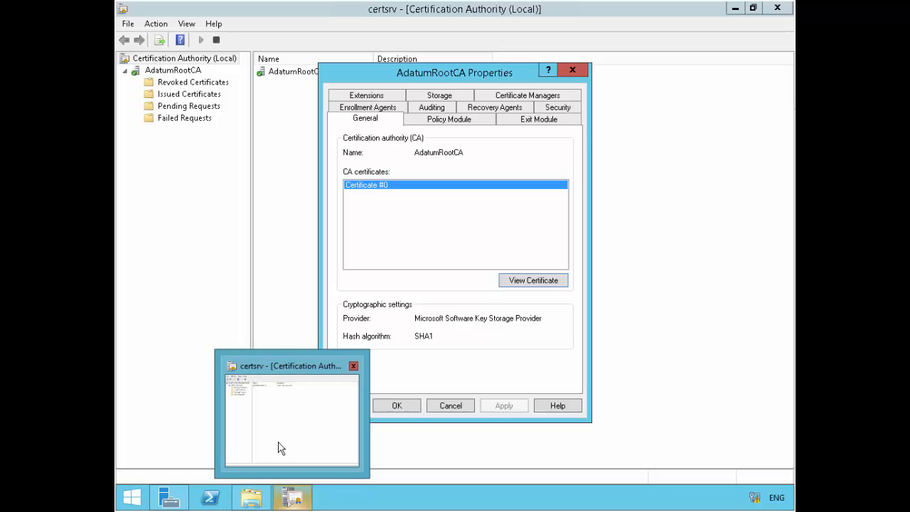
click(251, 496)
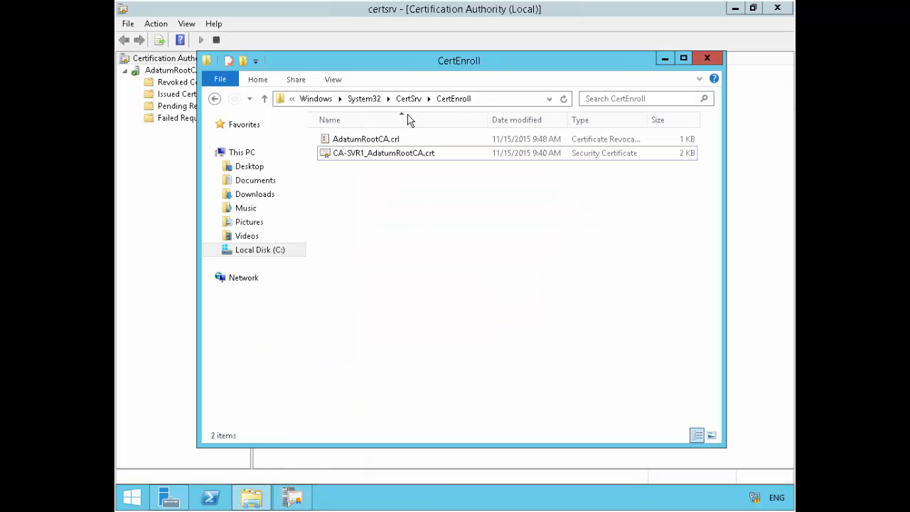
click(388, 142)
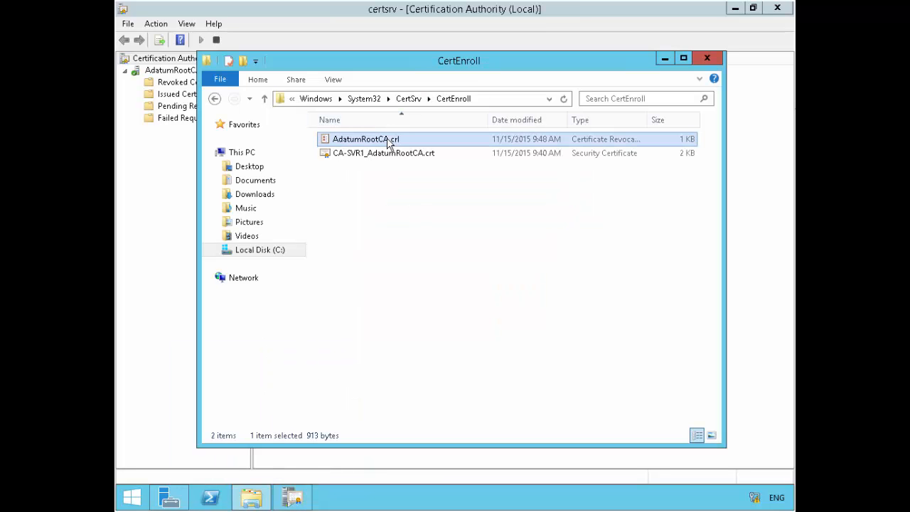
right_click(388, 142)
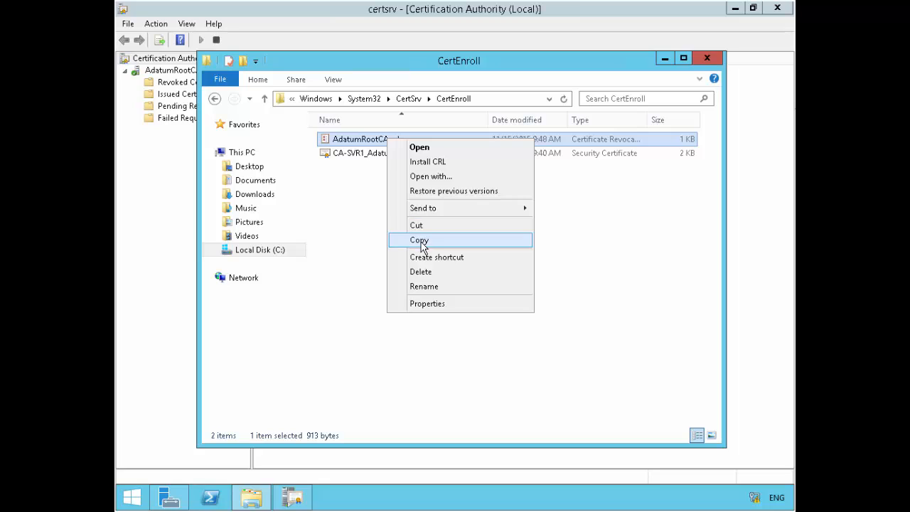
click(418, 239)
Step: Open \\lon-svr1\c$ in a new File Explorer window and paste the copied CRL file there
right_click(252, 497)
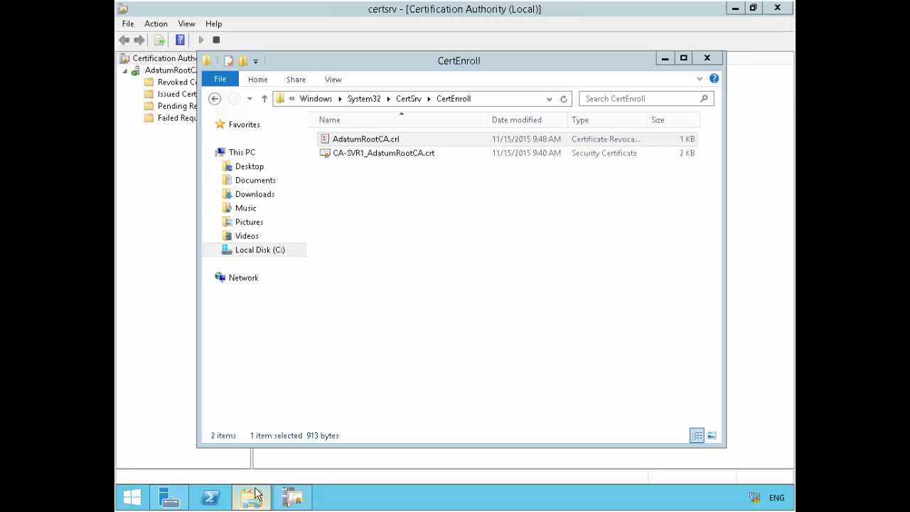
click(226, 433)
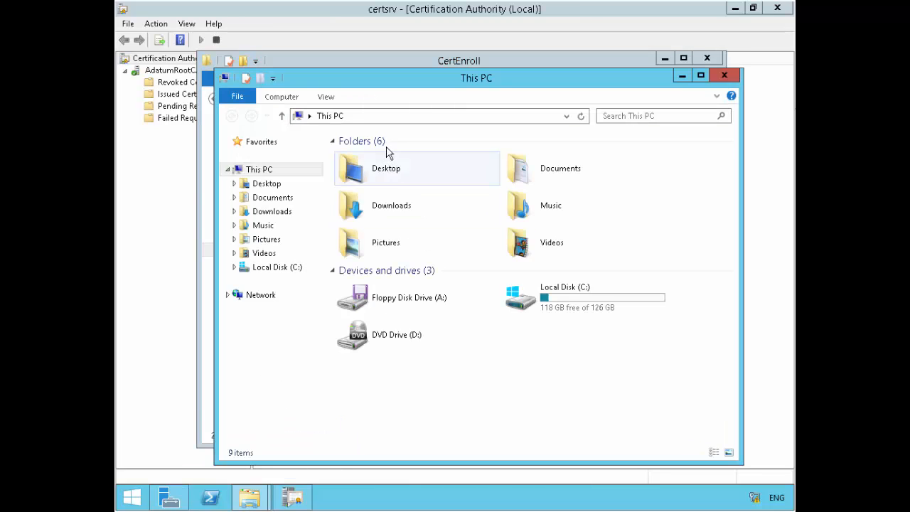
click(395, 120)
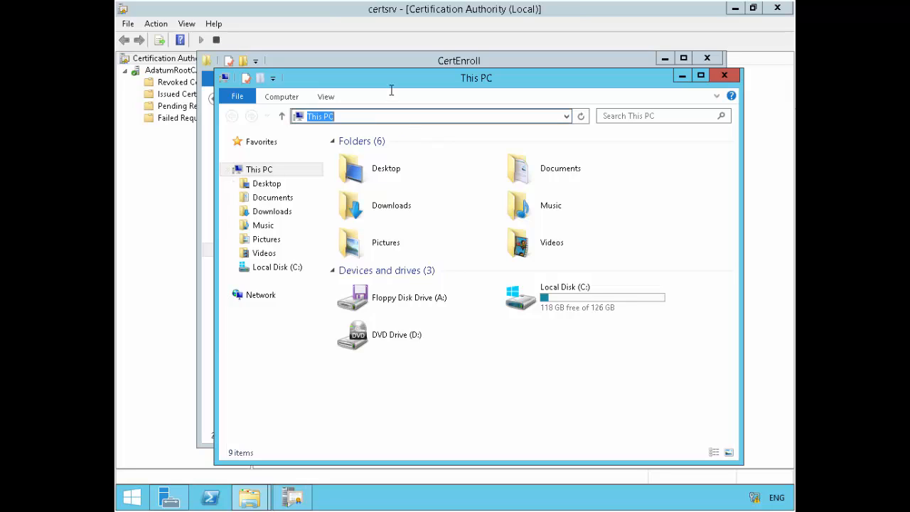
text(\lon-svr1\)
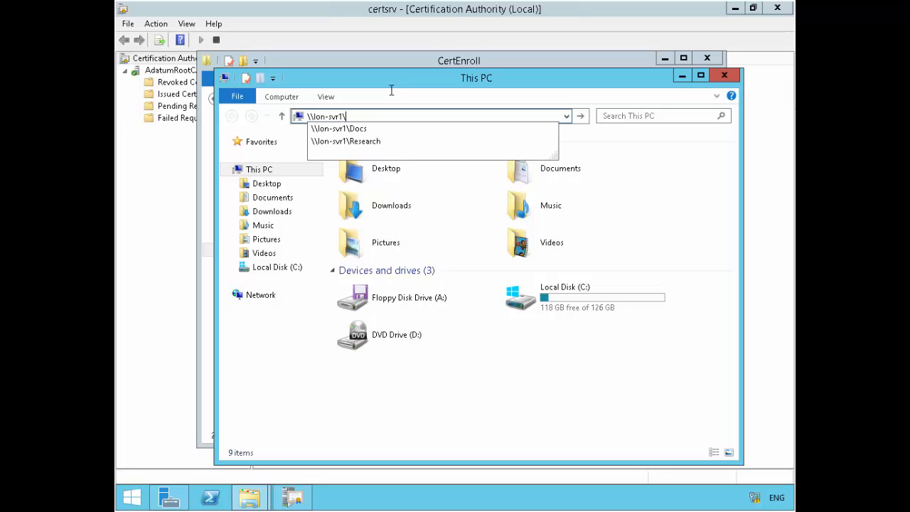
text(c$)
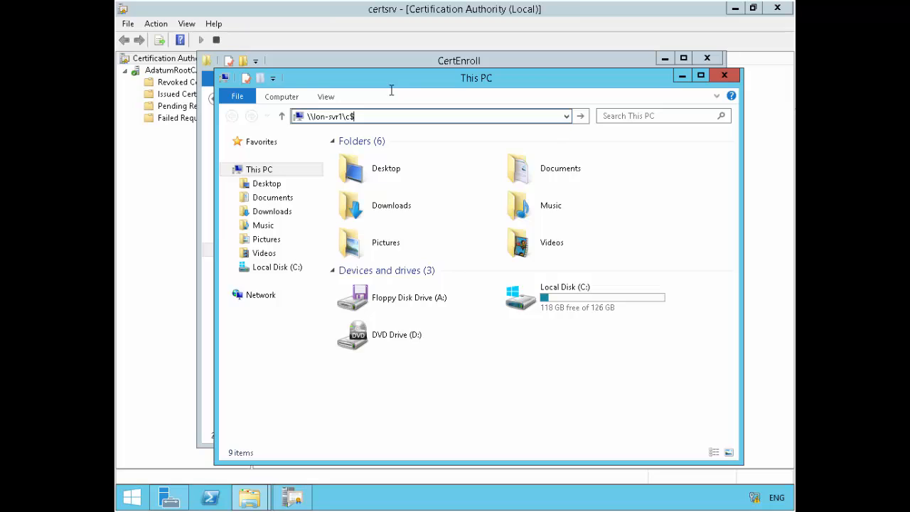
key(Return)
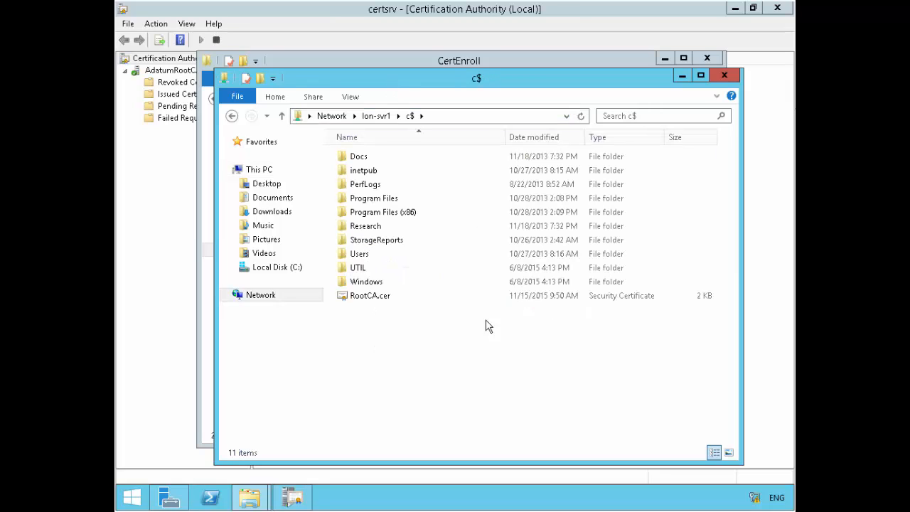
key(ctrl+v)
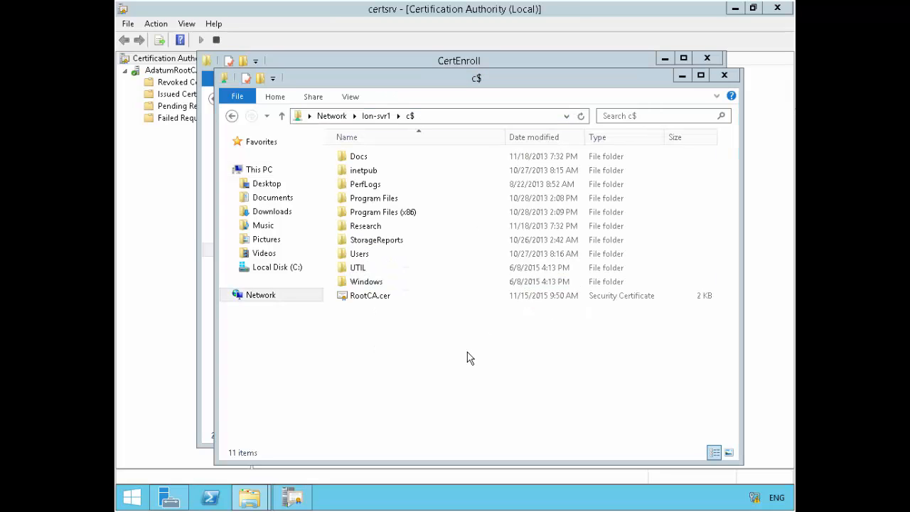
click(483, 389)
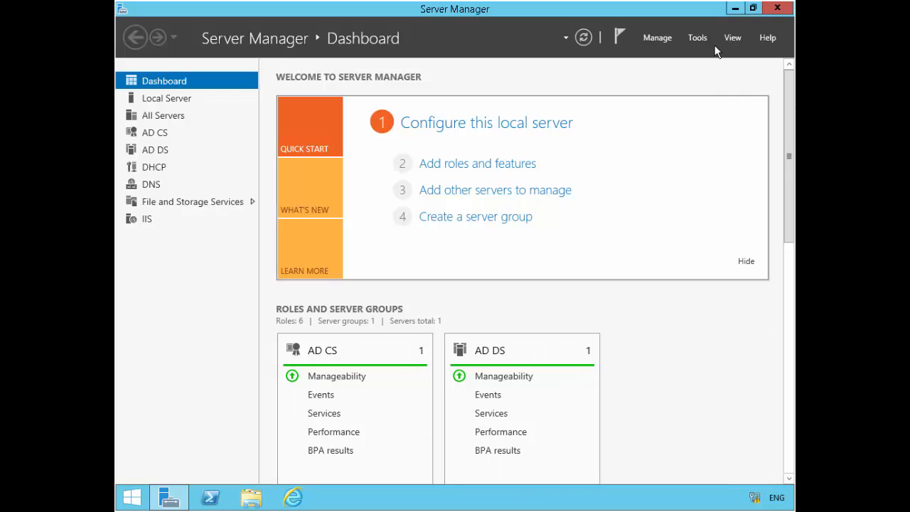
Step: On LON-DC1, open DNS Manager maximized and expand the Adatum.com forward lookup zone
click(697, 36)
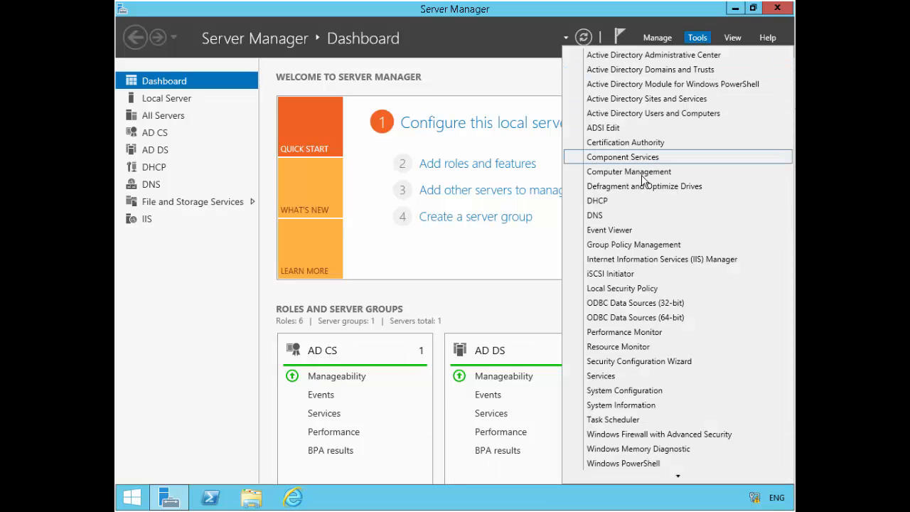
click(599, 216)
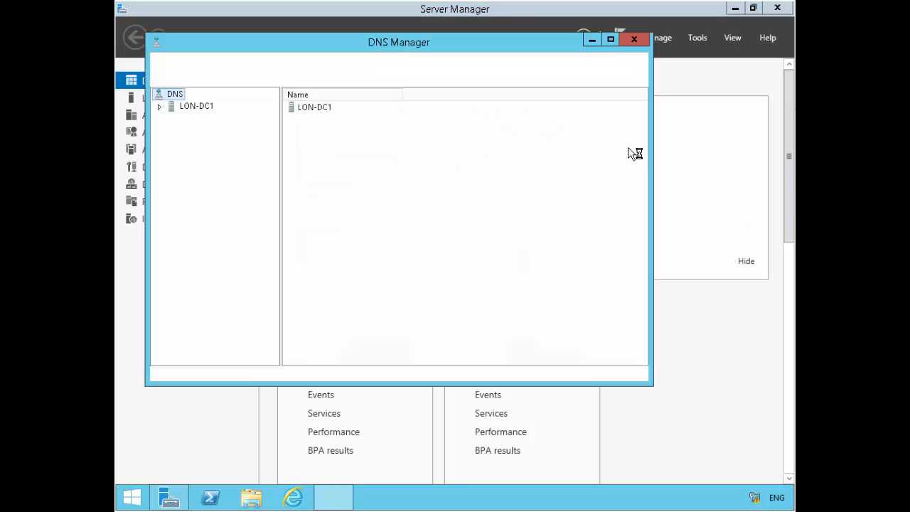
click(611, 40)
click(127, 71)
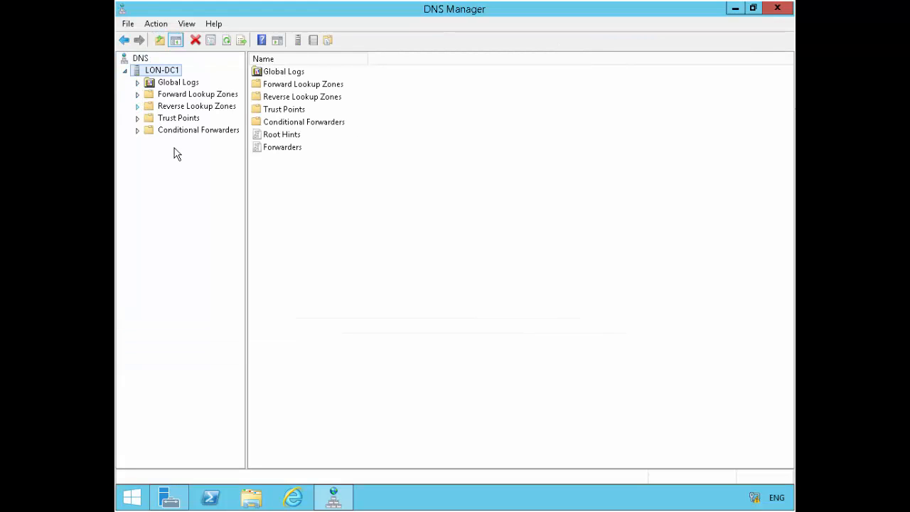
click(139, 95)
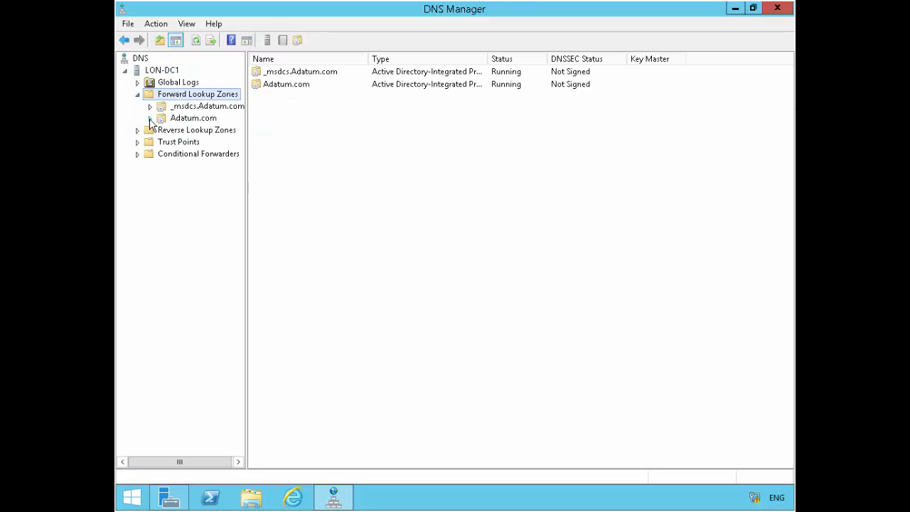
click(151, 121)
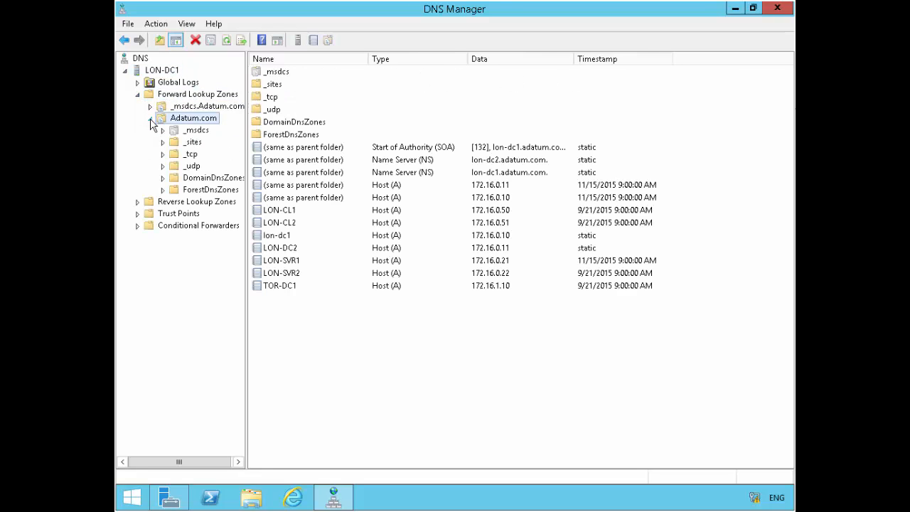
Step: Add a host (A) record named CA-SVR1 with IP address 172.16.0.40 to the Adatum.com zone
right_click(193, 118)
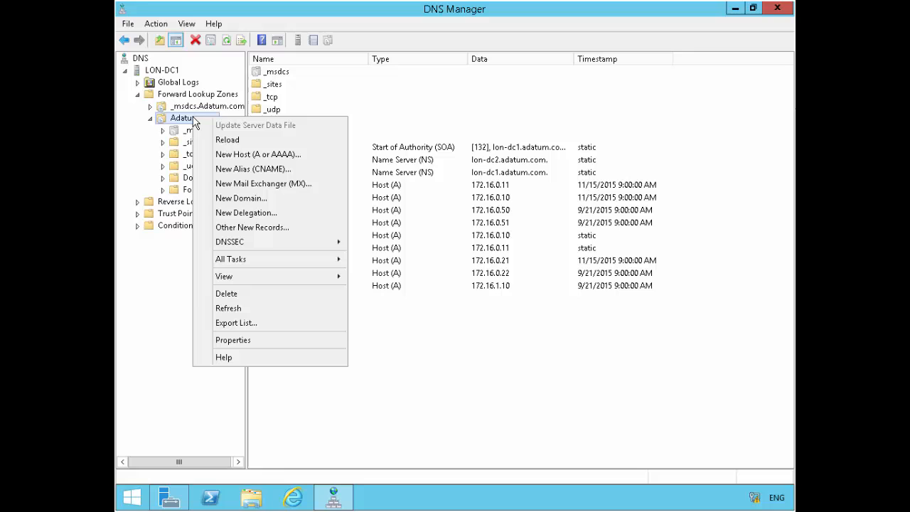
click(232, 155)
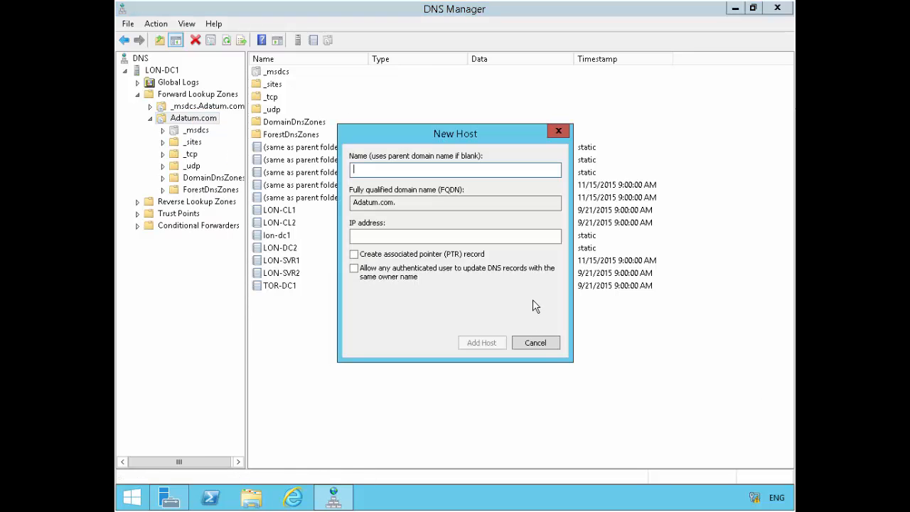
text(CA-SVR1)
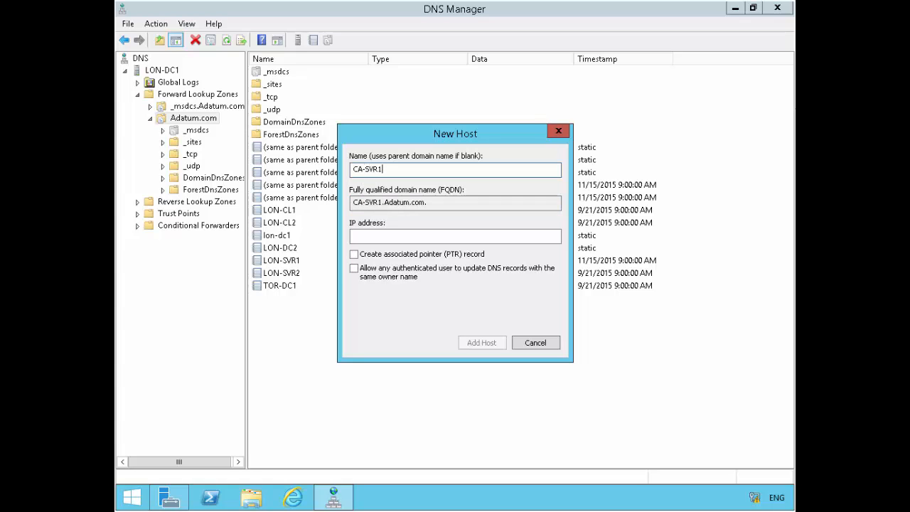
click(385, 236)
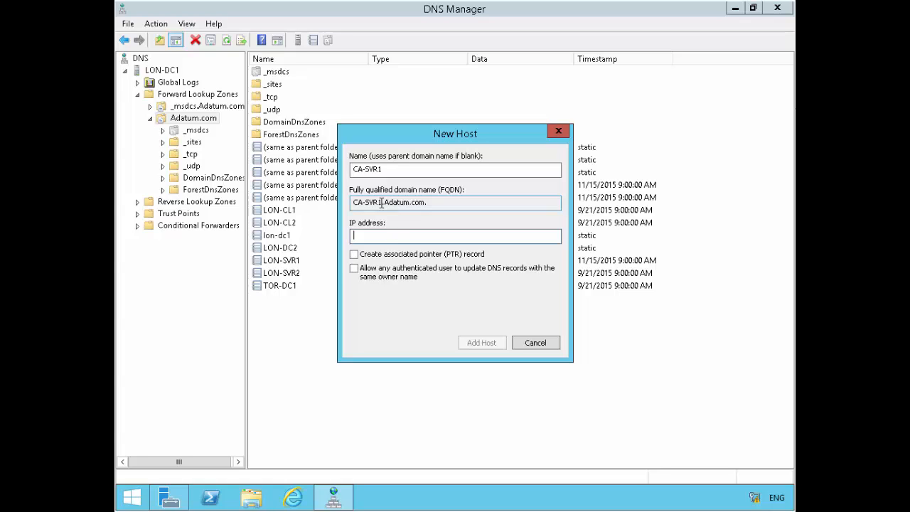
text(172.16.0.40)
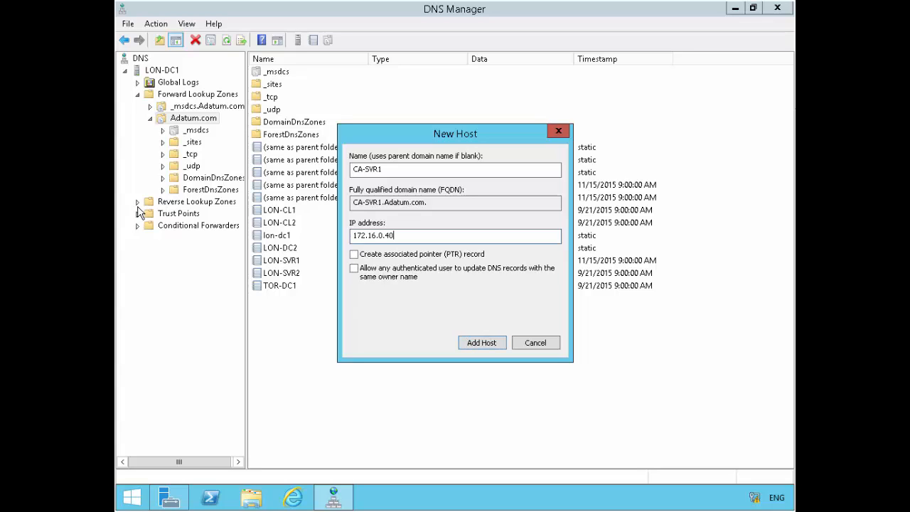
click(475, 344)
click(581, 301)
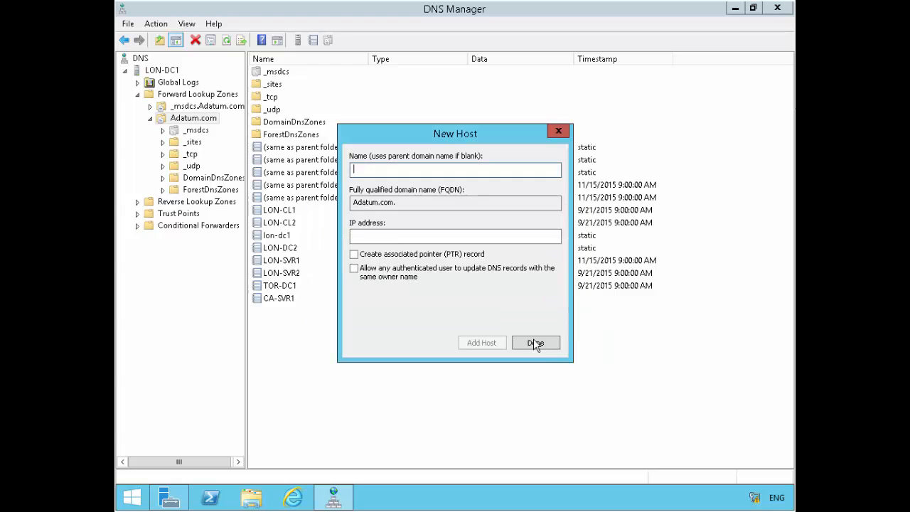
click(535, 343)
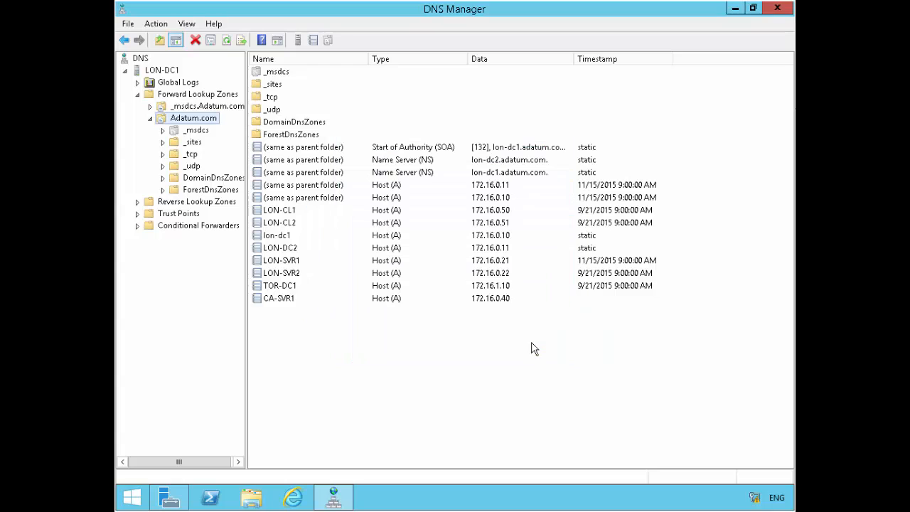
Step: On CA-SVR1, open Control Panel, set it to Category view and go to Network and Sharing Center
click(346, 300)
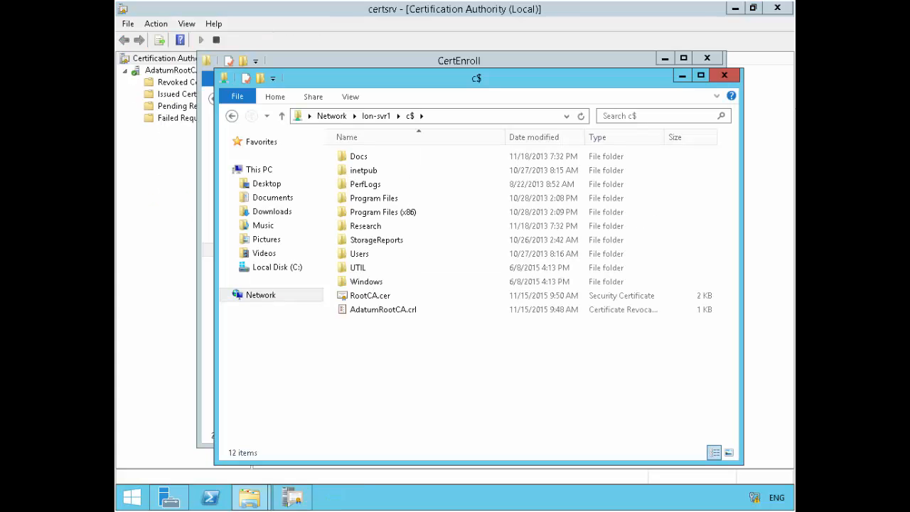
click(133, 500)
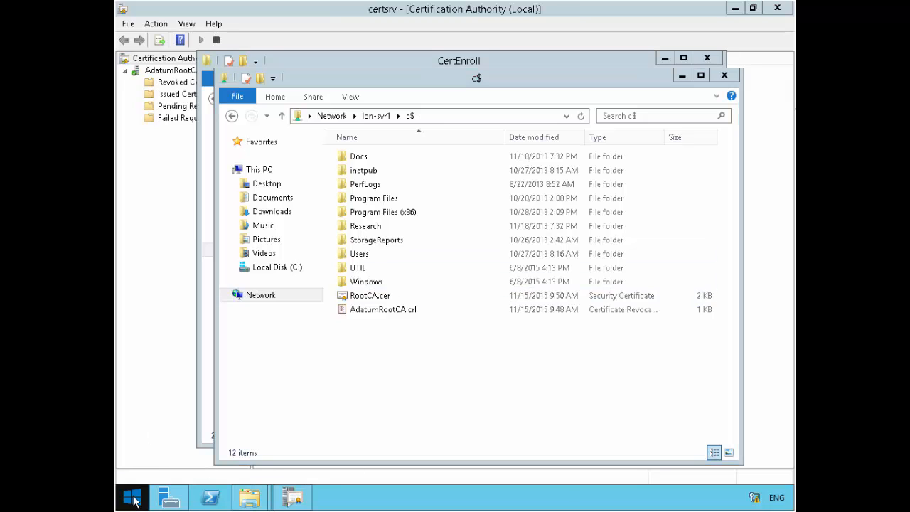
right_click(134, 500)
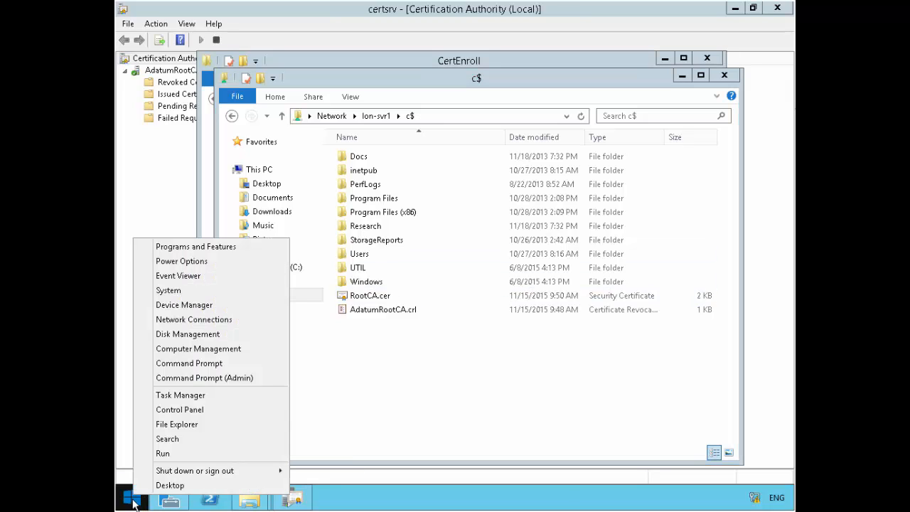
click(185, 411)
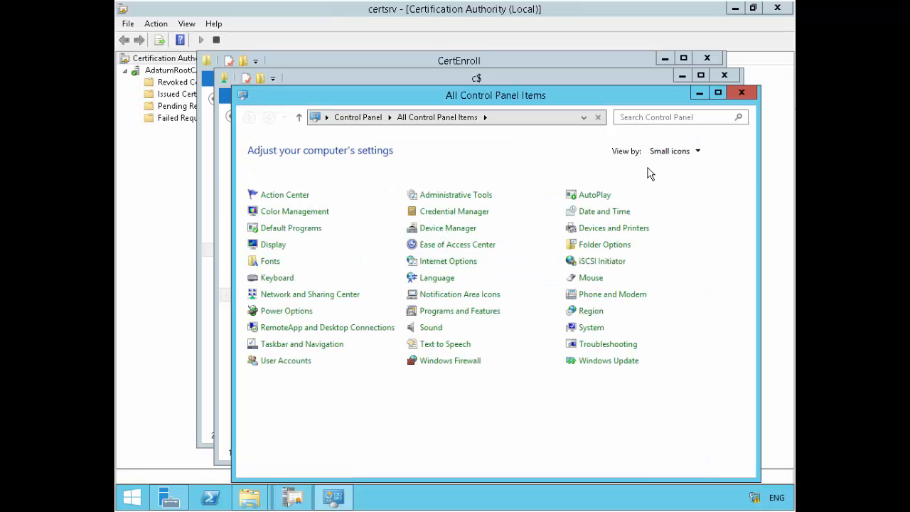
click(669, 149)
click(678, 185)
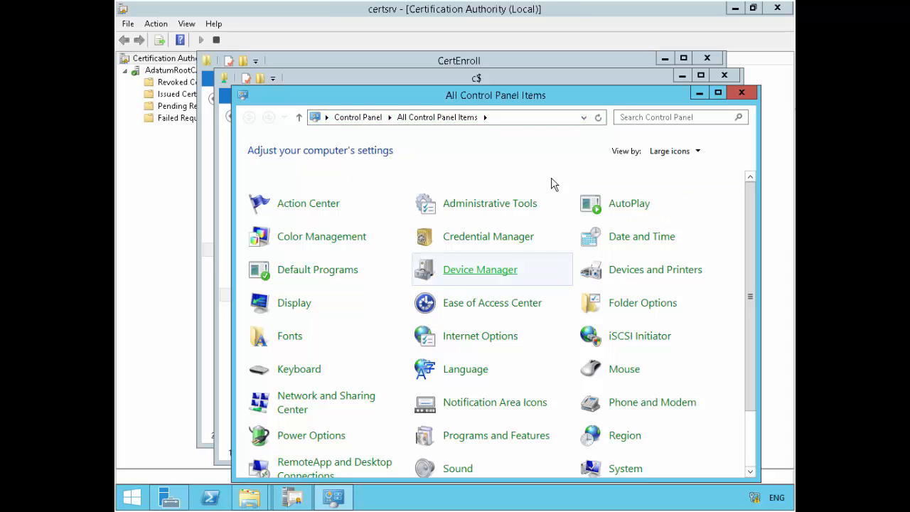
click(668, 151)
click(661, 168)
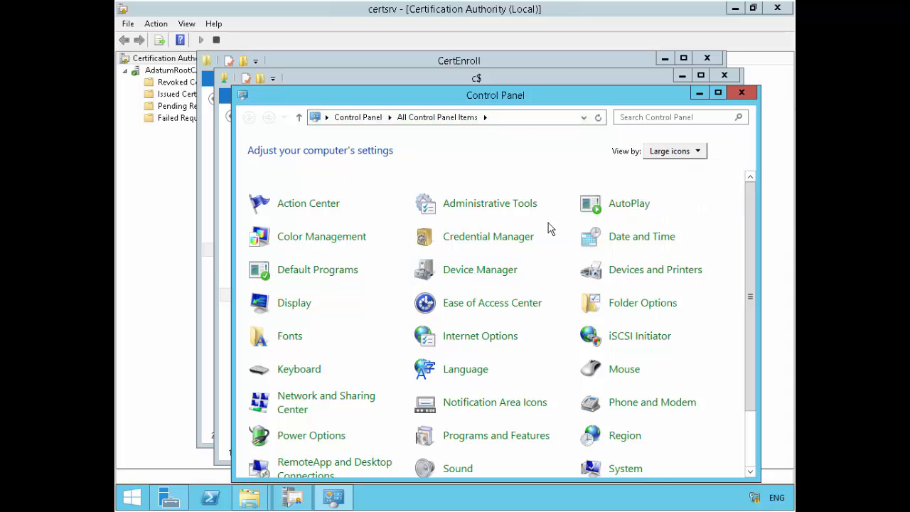
click(359, 253)
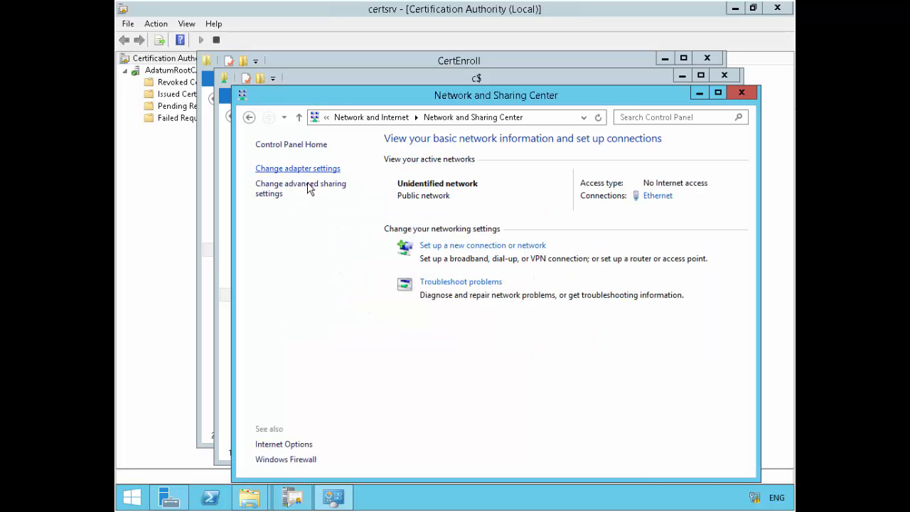
Step: Try to turn on network discovery for the Guest or Public profile in the advanced sharing settings
click(308, 188)
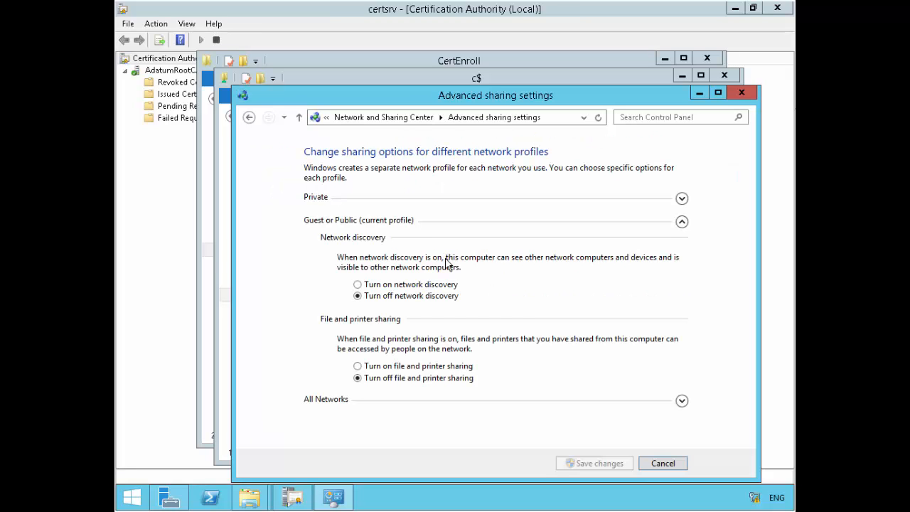
click(394, 285)
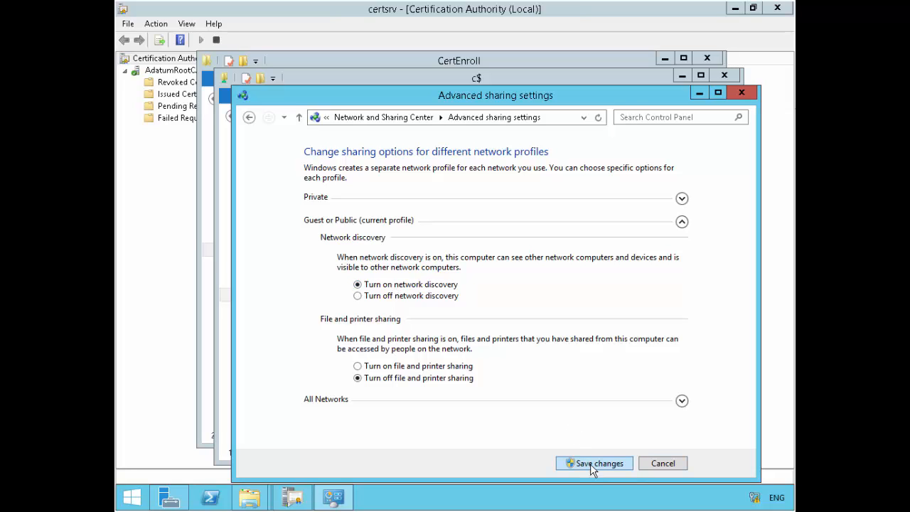
click(590, 464)
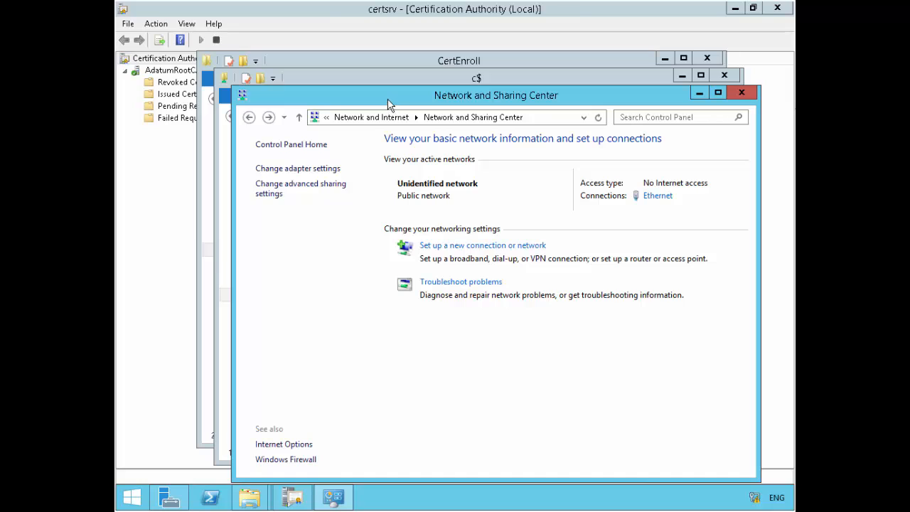
Step: Reopen the advanced sharing settings, turn on network discovery and file and printer sharing for the Guest or Public profile, and save the changes
drag(387, 100, 385, 66)
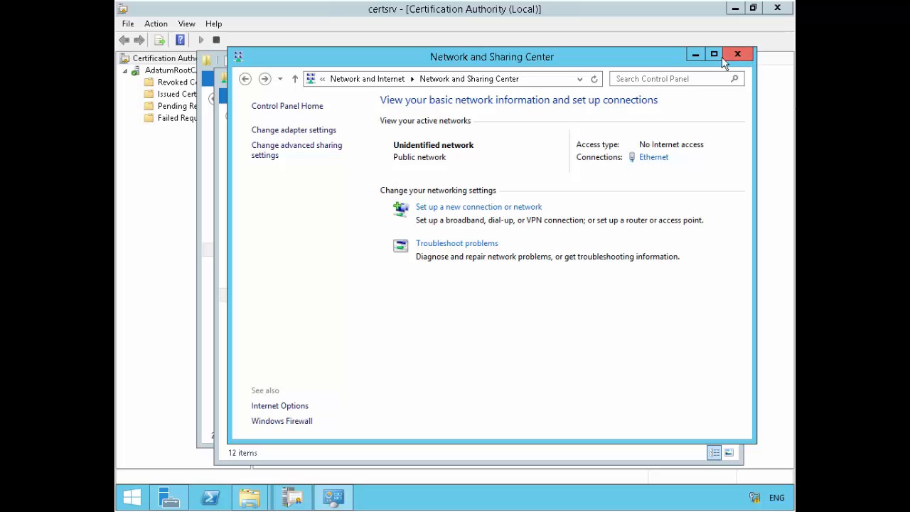
click(292, 151)
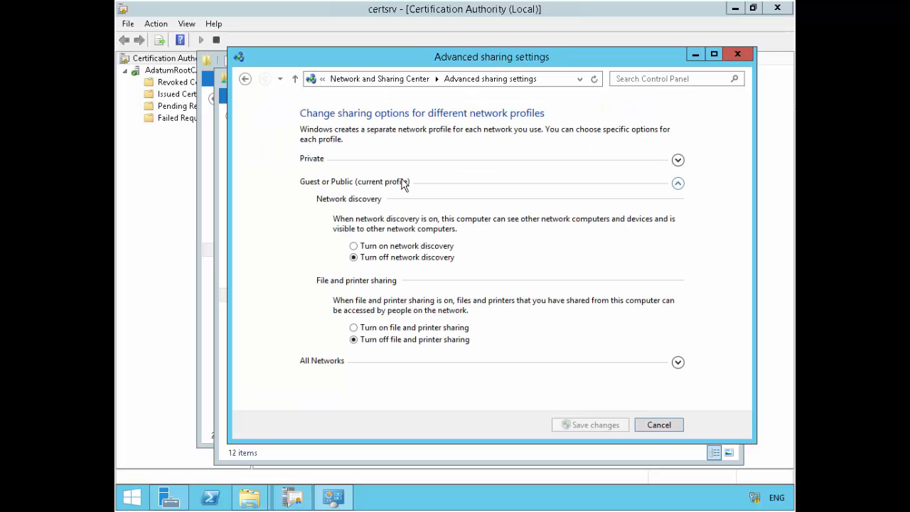
click(401, 249)
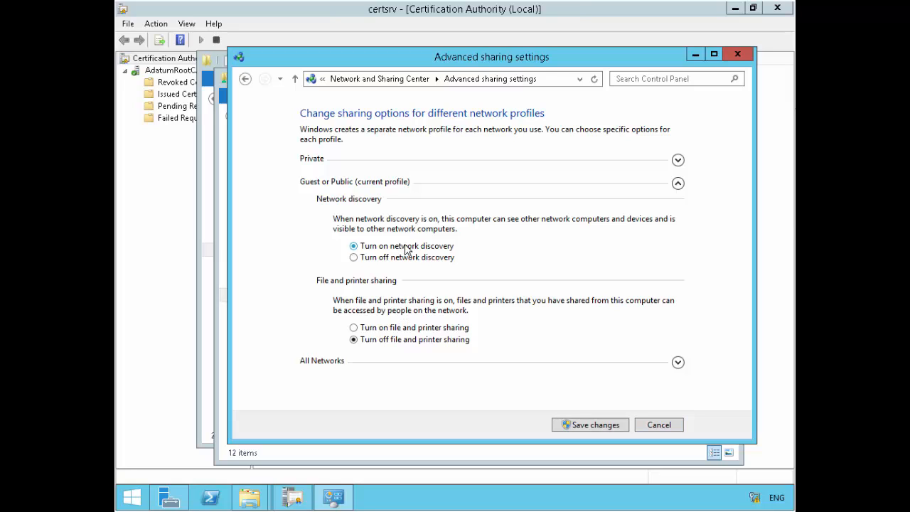
click(394, 329)
click(609, 424)
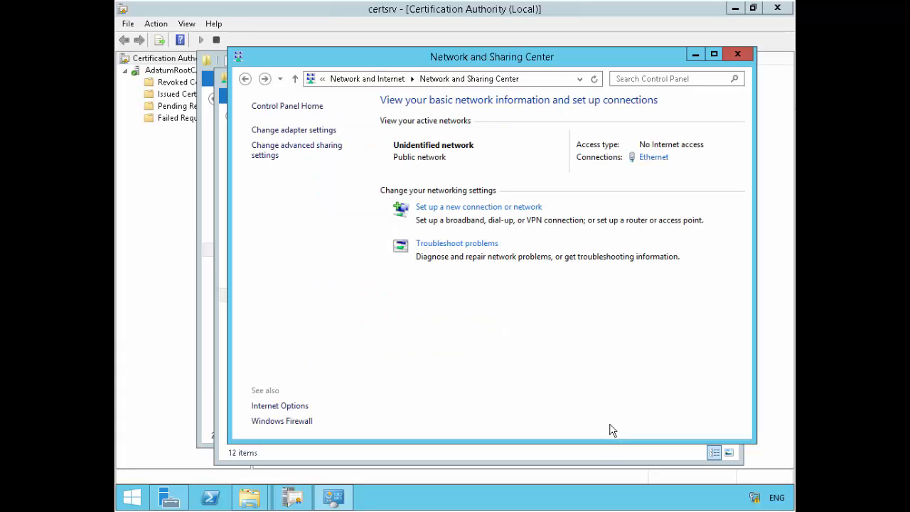
Step: Check the saved advanced sharing settings and close Network and Sharing Center
click(329, 153)
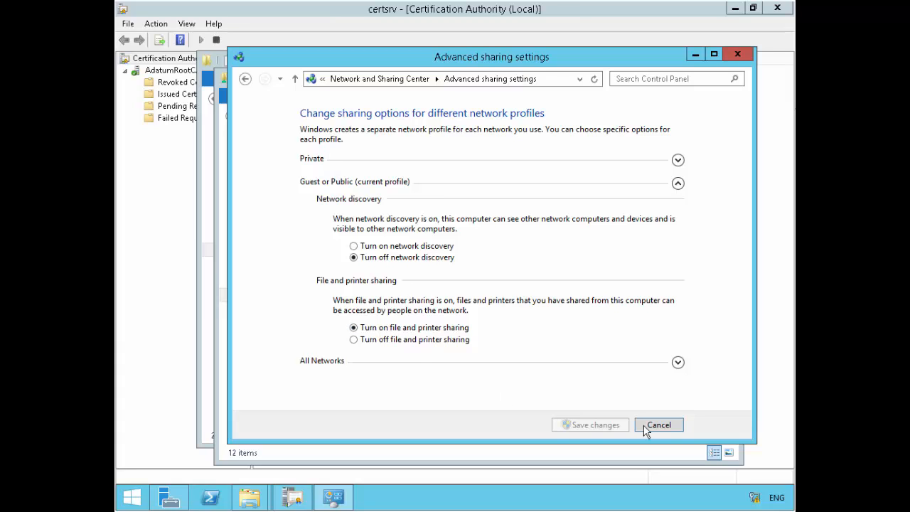
click(650, 426)
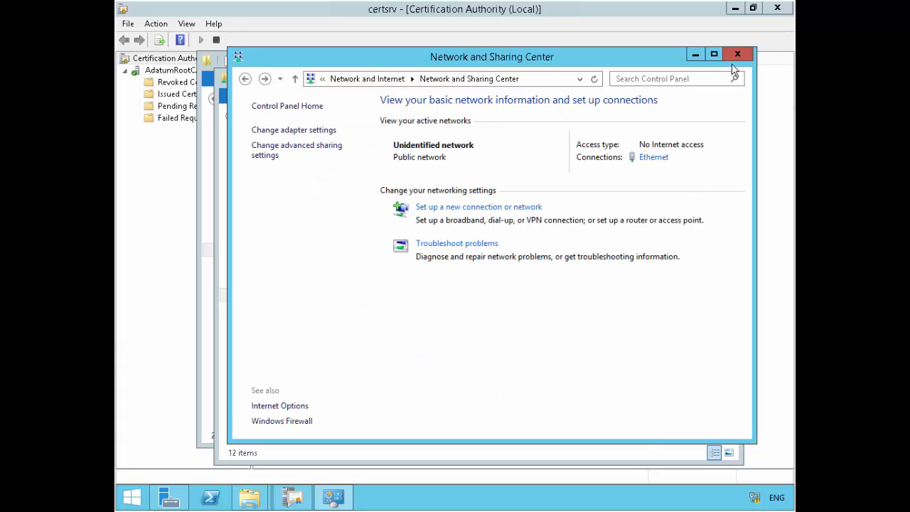
click(735, 57)
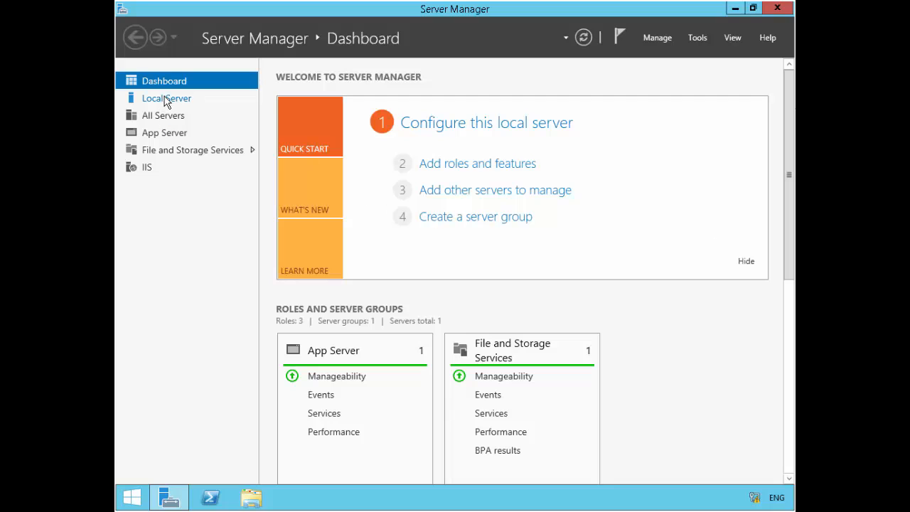
Step: On LON-SVR1, open the Local Server page in Server Manager and start adding roles with LON-SVR1.Adatum.com as the destination server
click(164, 99)
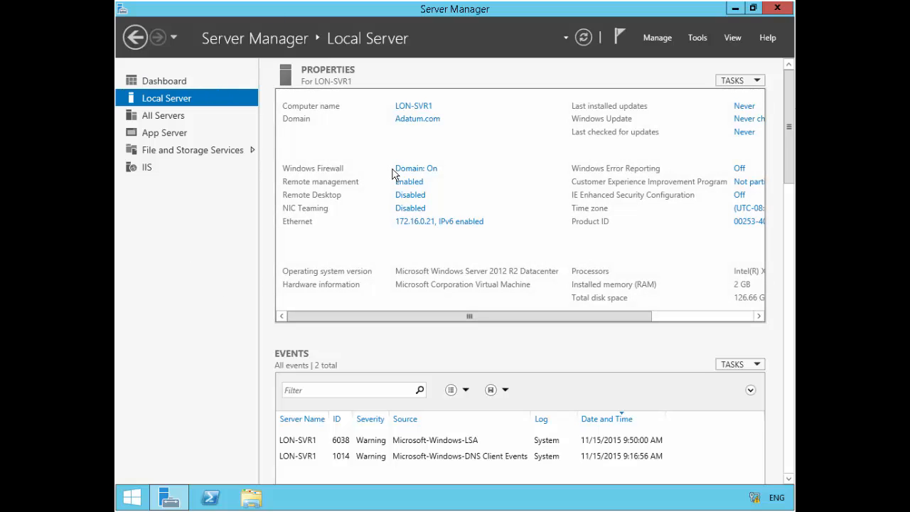
click(696, 39)
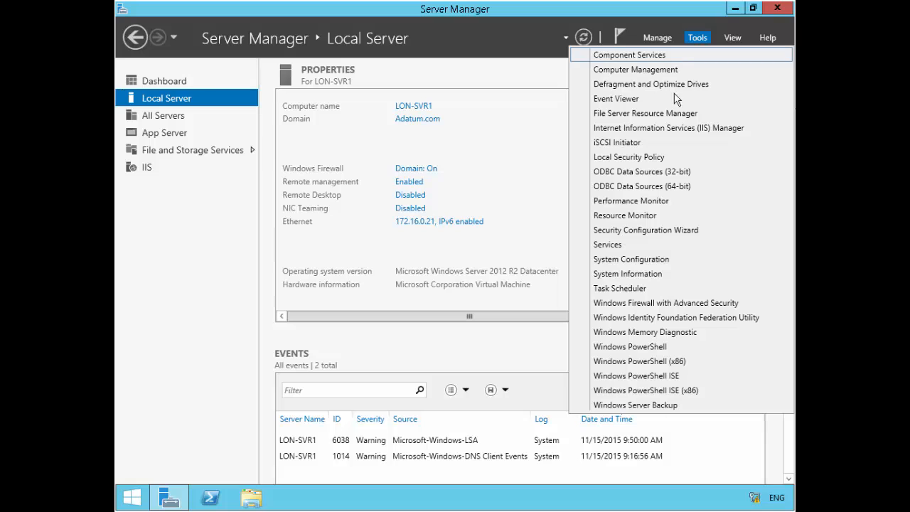
click(655, 40)
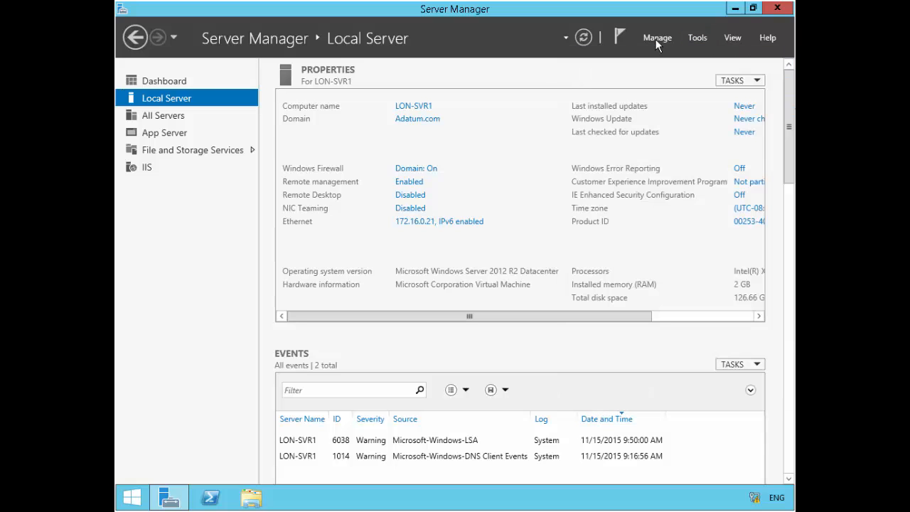
click(655, 39)
click(664, 55)
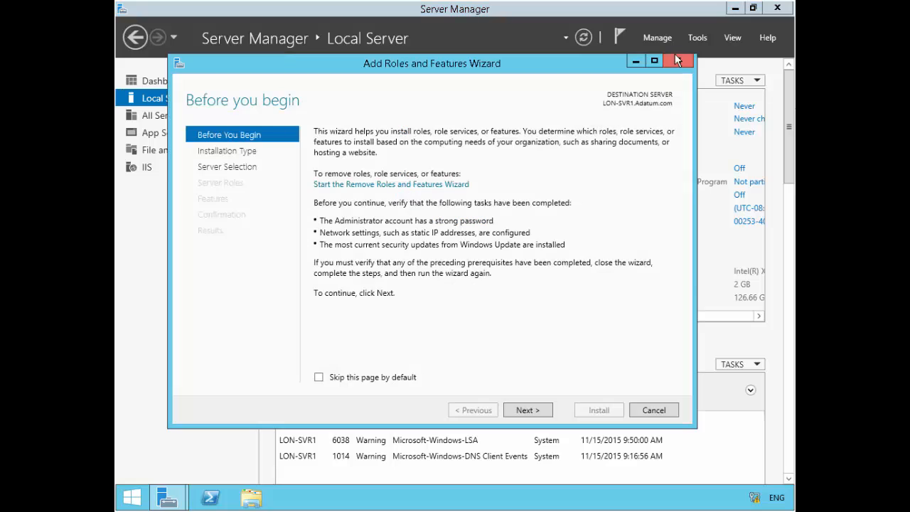
click(522, 412)
click(522, 412)
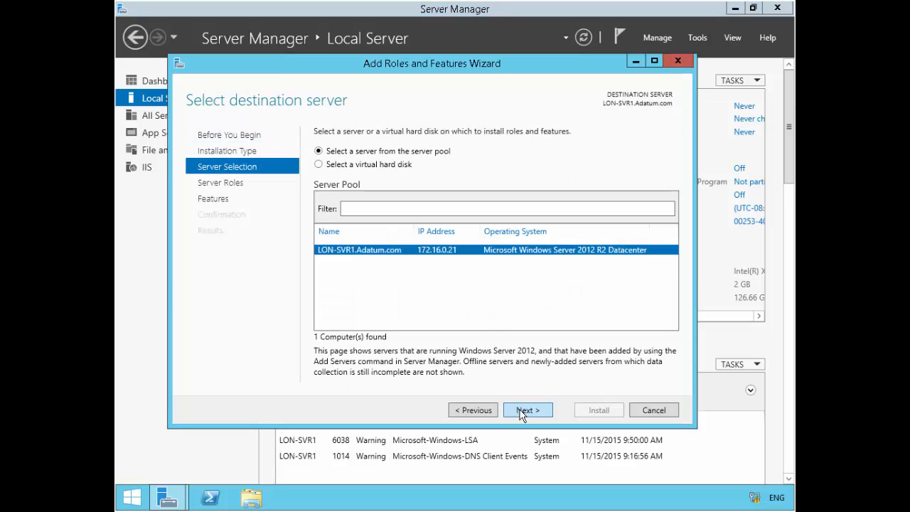
click(521, 412)
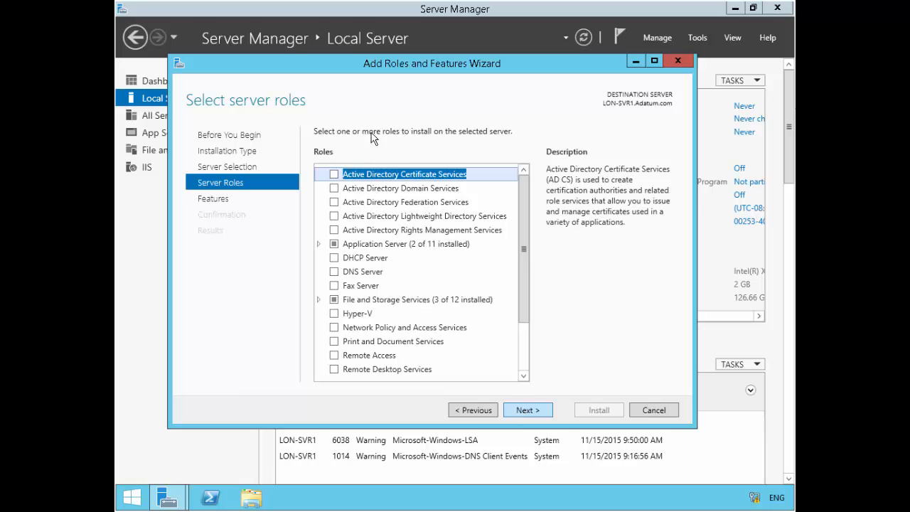
Step: Select the Active Directory Certificate Services role with its required features and continue to its role services
click(333, 174)
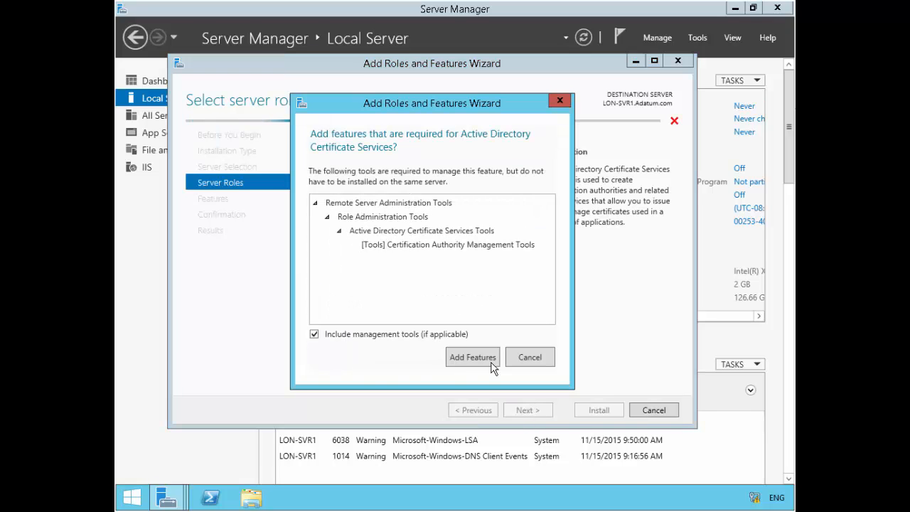
click(472, 357)
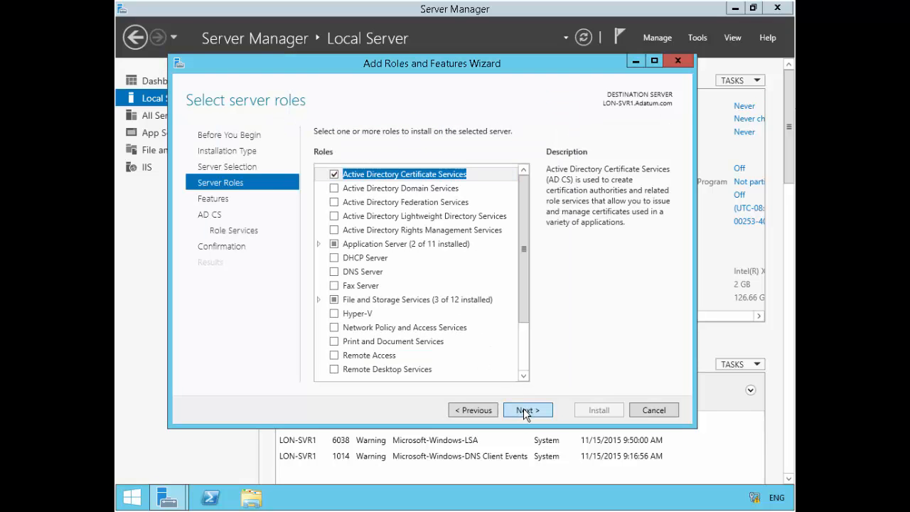
click(524, 412)
click(526, 412)
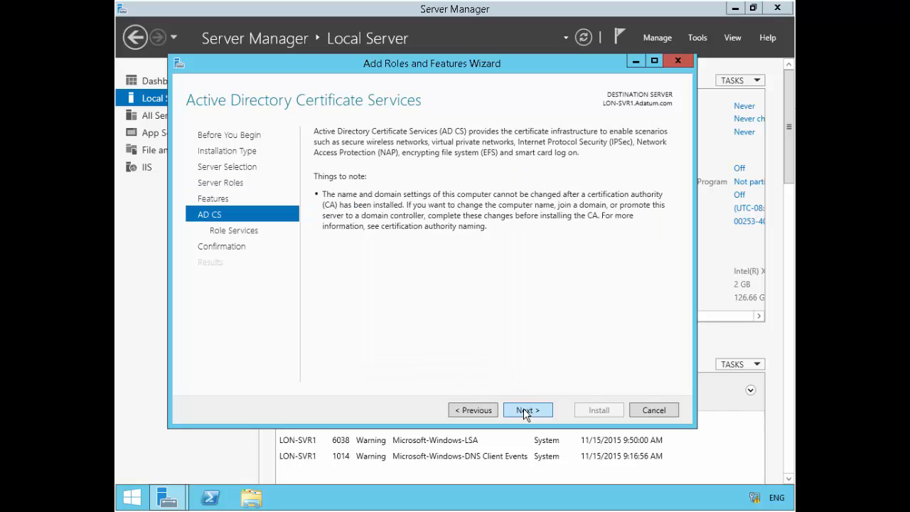
click(525, 412)
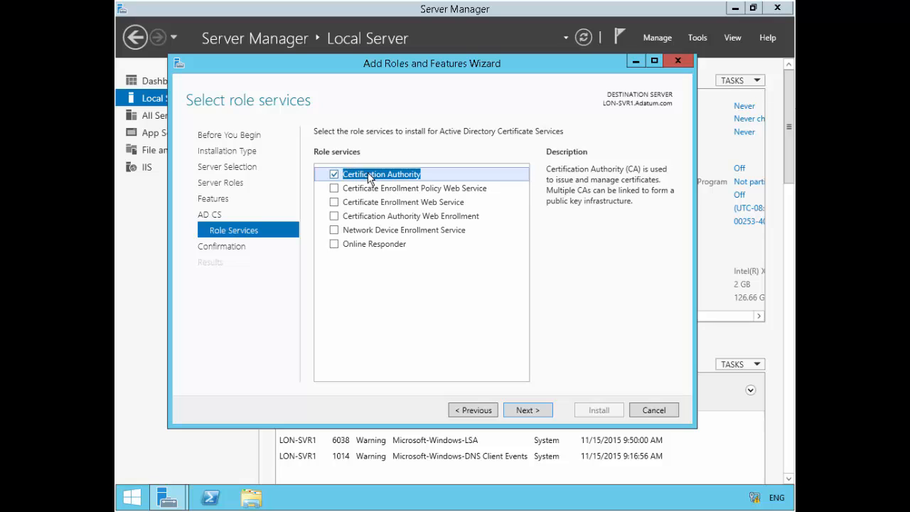
Step: Add Certification Authority Web Enrollment and its required features alongside Certification Authority, and install the selected roles
click(335, 218)
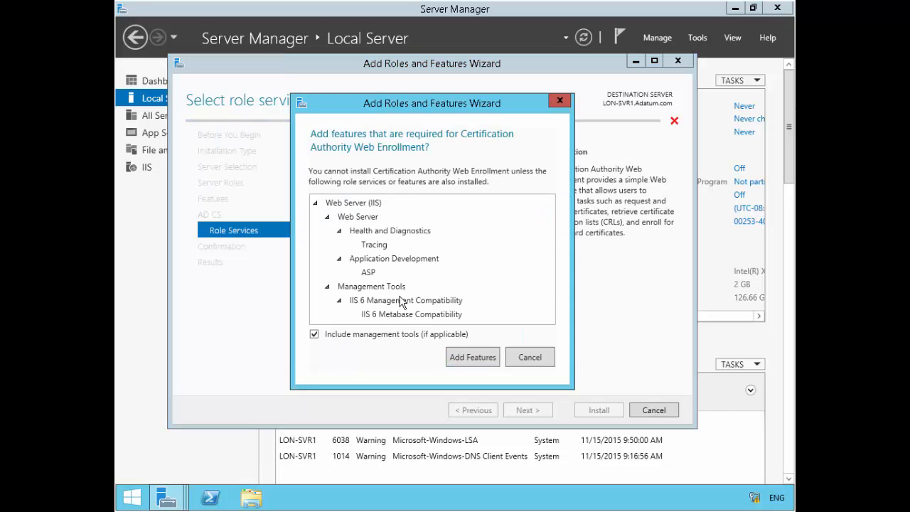
click(460, 359)
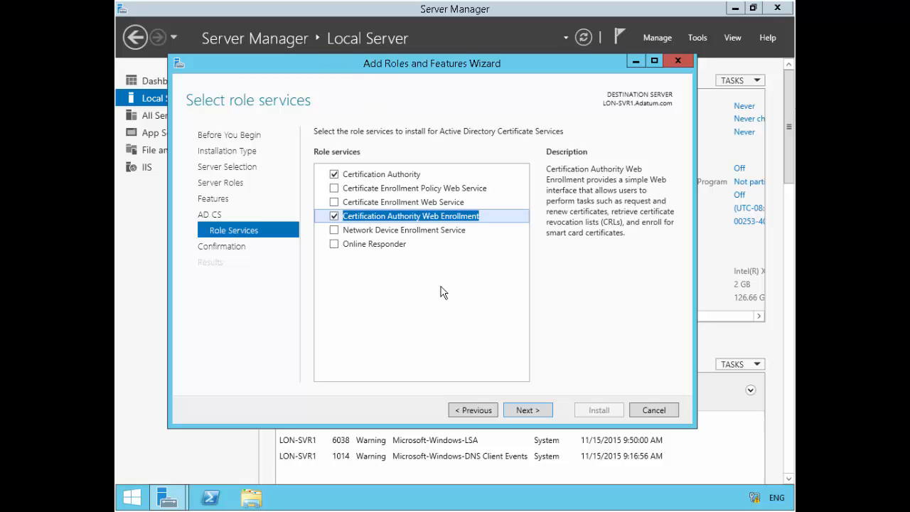
click(524, 413)
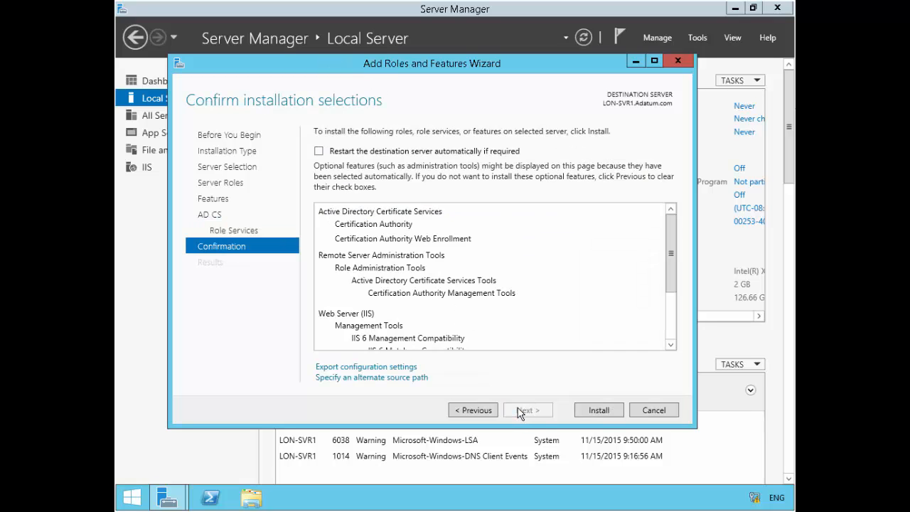
click(590, 411)
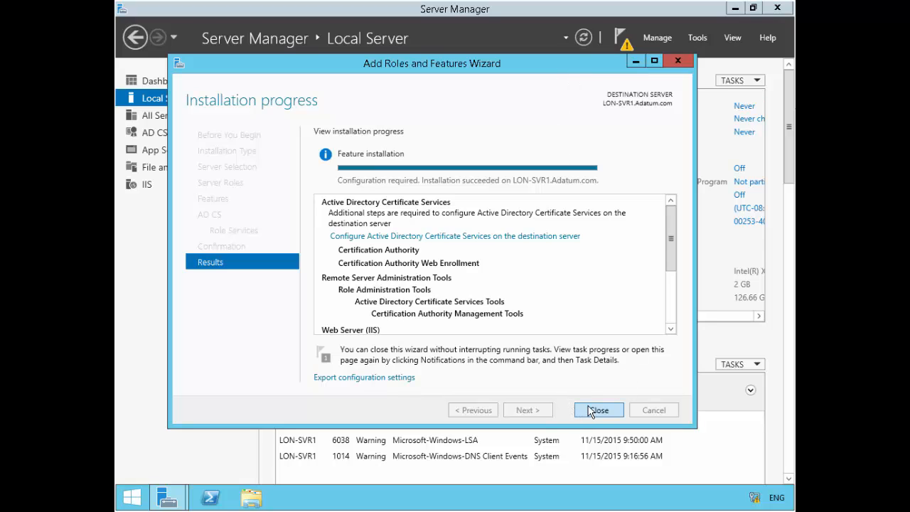
Step: Start the AD CS configuration on LON-SVR1 and select Certification Authority and Certification Authority Web Enrollment as the role services to configure
click(483, 241)
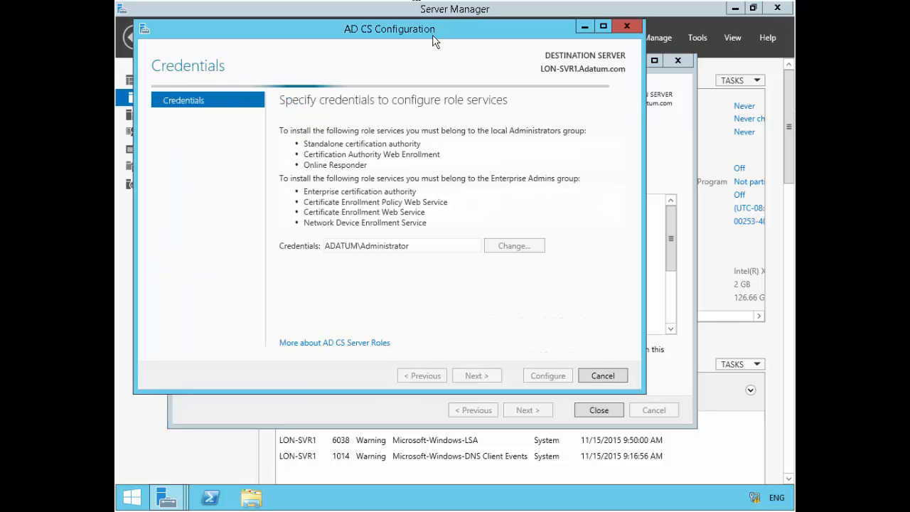
drag(435, 43, 497, 83)
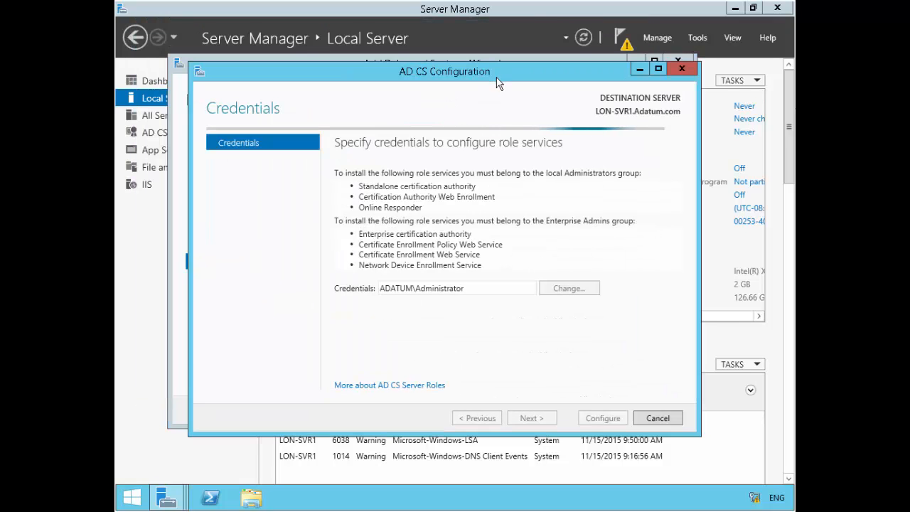
click(529, 418)
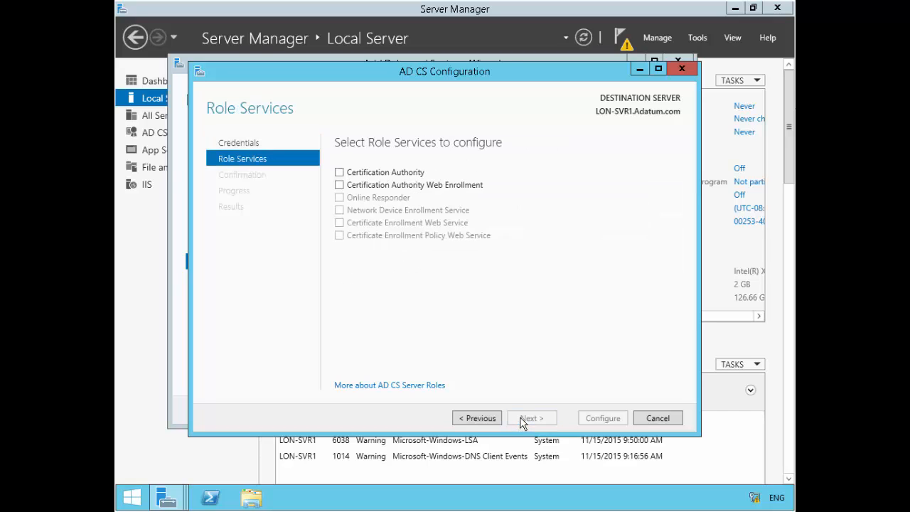
click(341, 172)
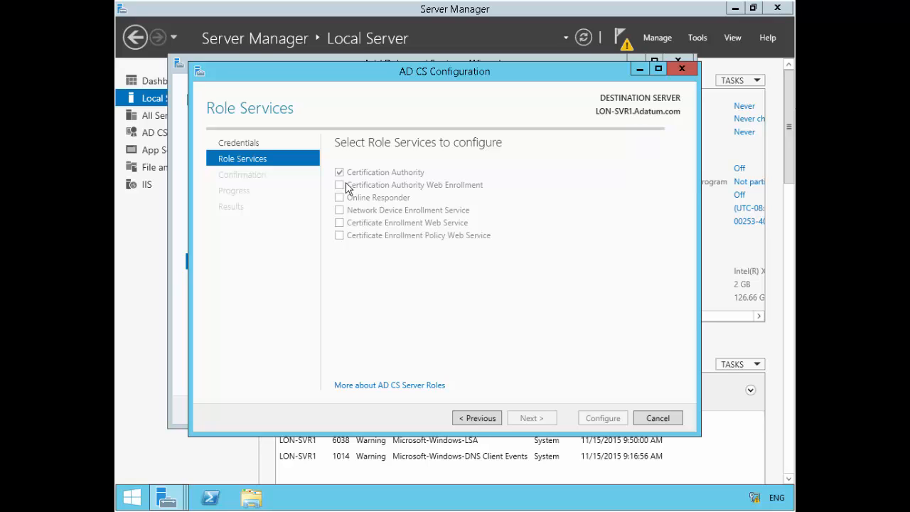
click(341, 186)
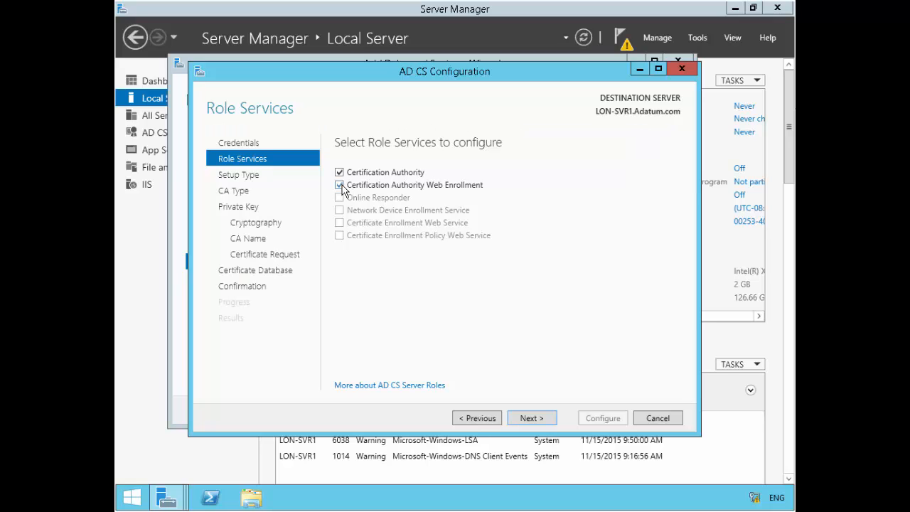
click(531, 418)
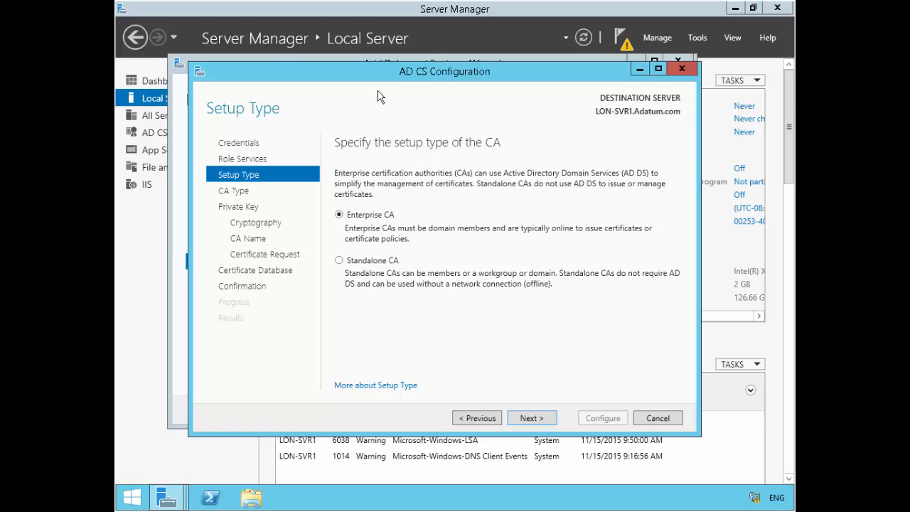
Step: Specify Enterprise CA as the setup type and Subordinate CA as the CA type
click(381, 221)
click(530, 419)
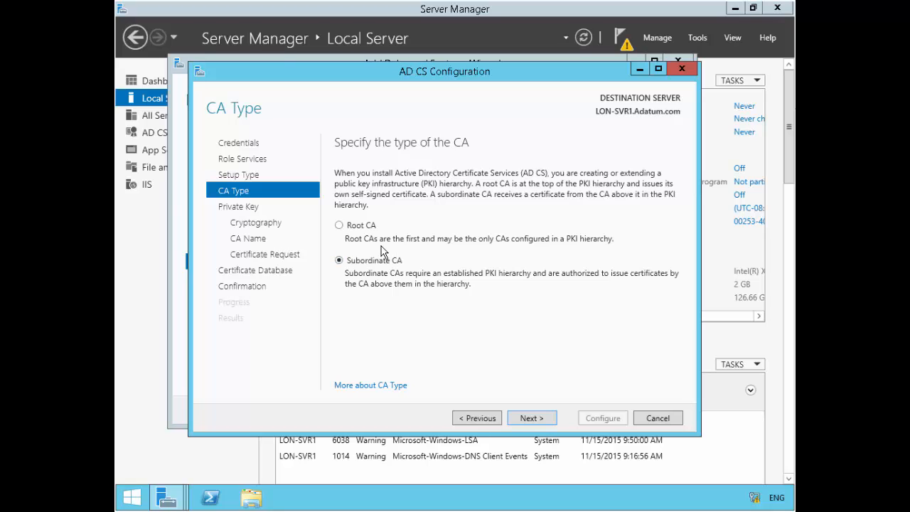
click(359, 226)
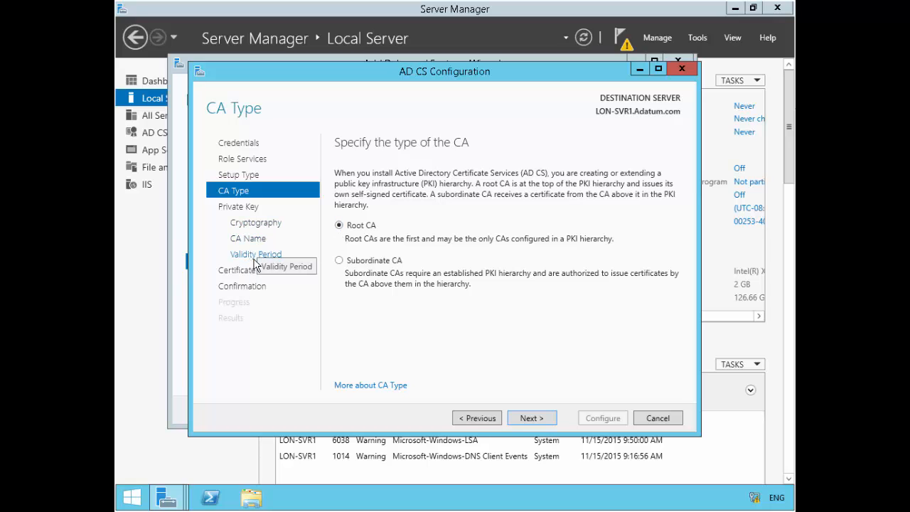
click(339, 261)
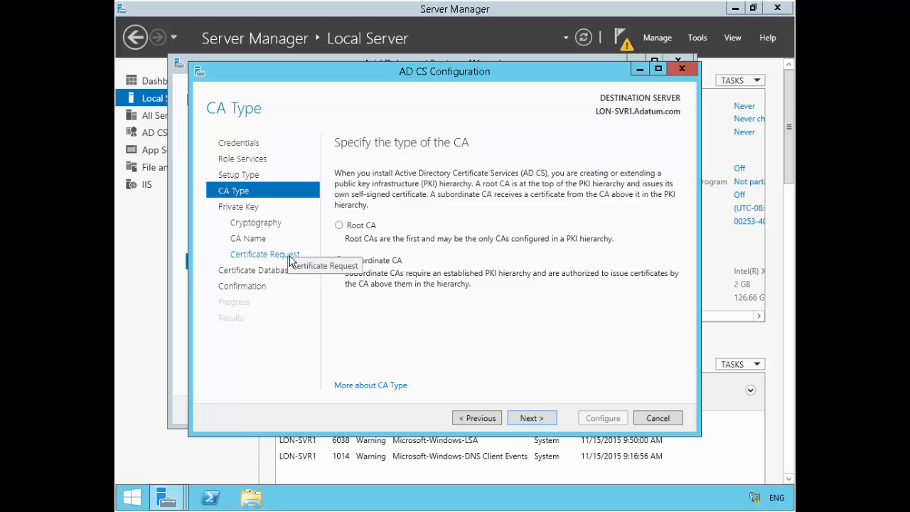
click(409, 261)
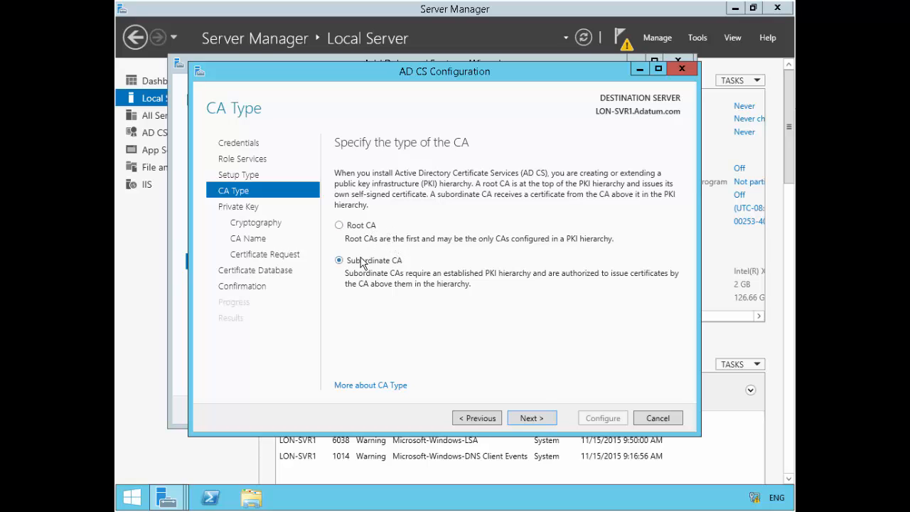
click(540, 418)
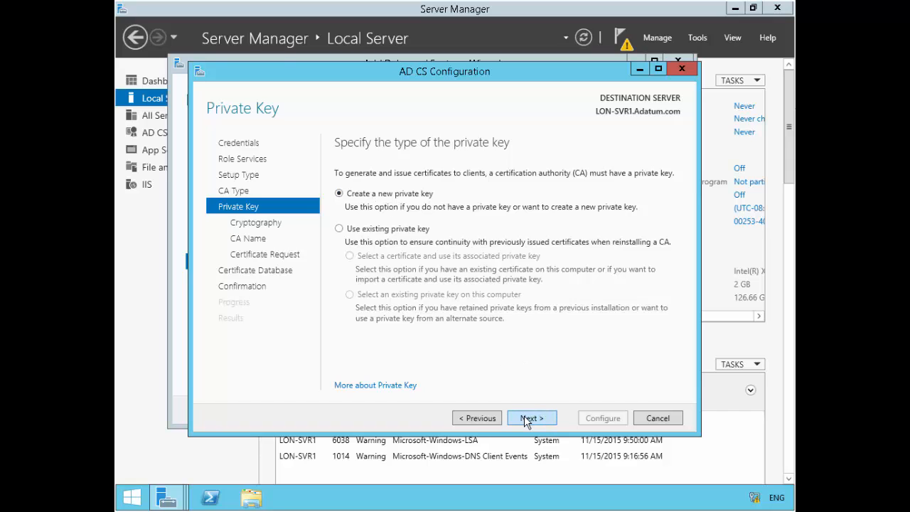
Step: Accept a new private key with the default cryptographic options, and set the CA's common name to Adatum-IssuingCA
click(527, 419)
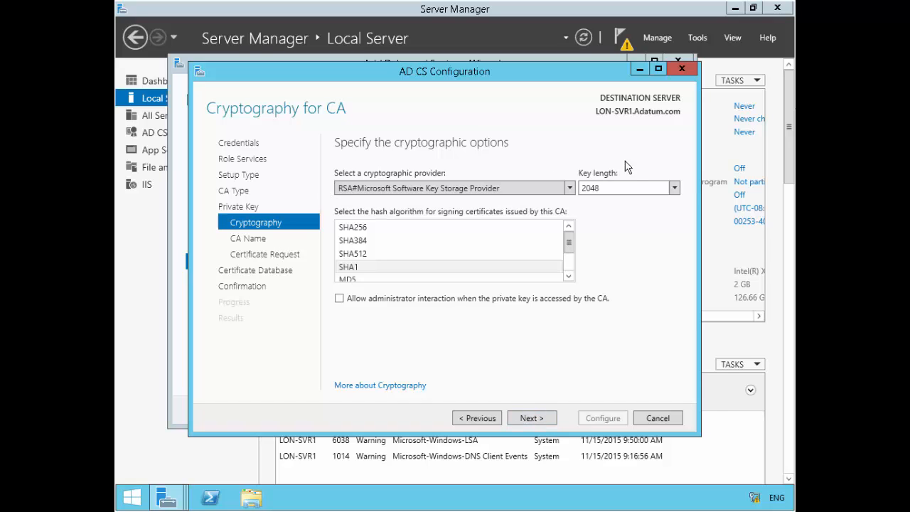
click(530, 420)
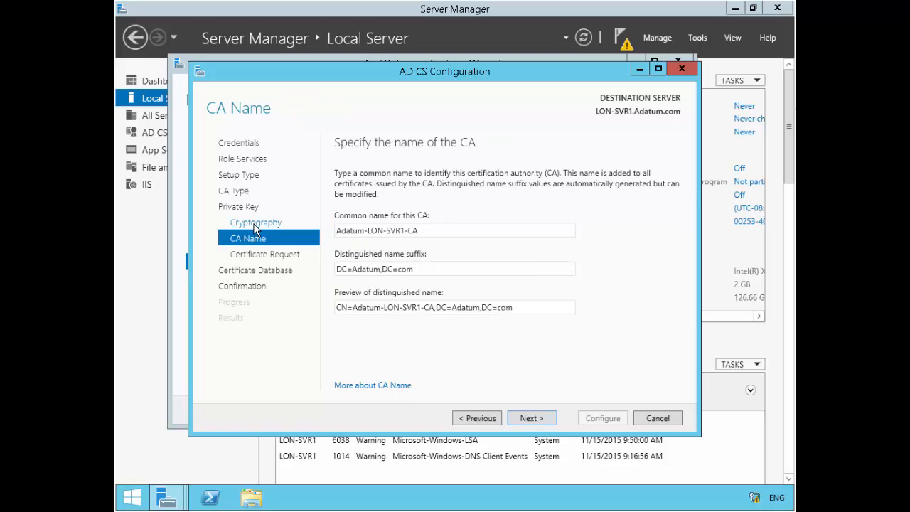
click(388, 230)
click(369, 232)
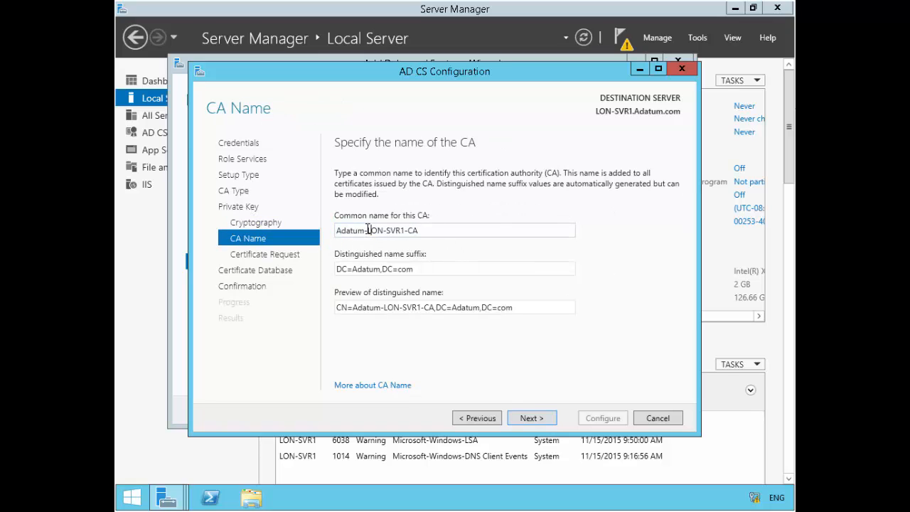
shift+click(454, 226)
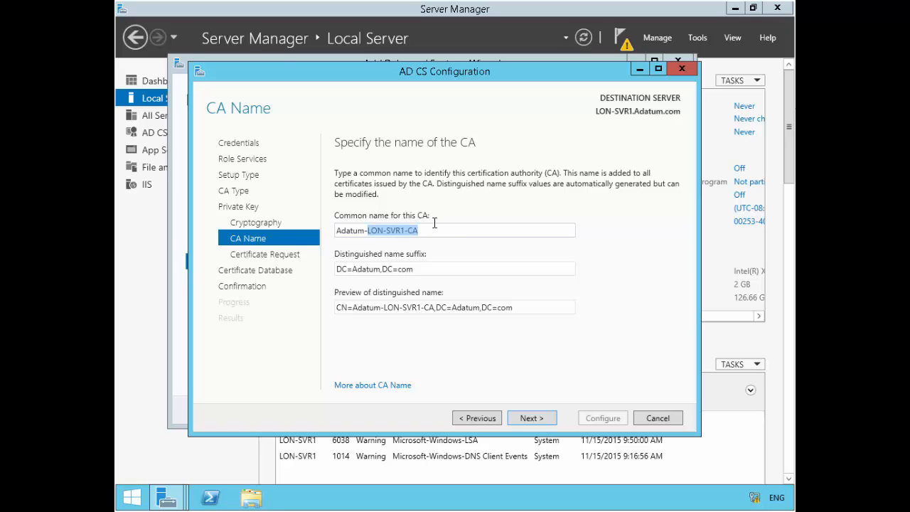
text(Is)
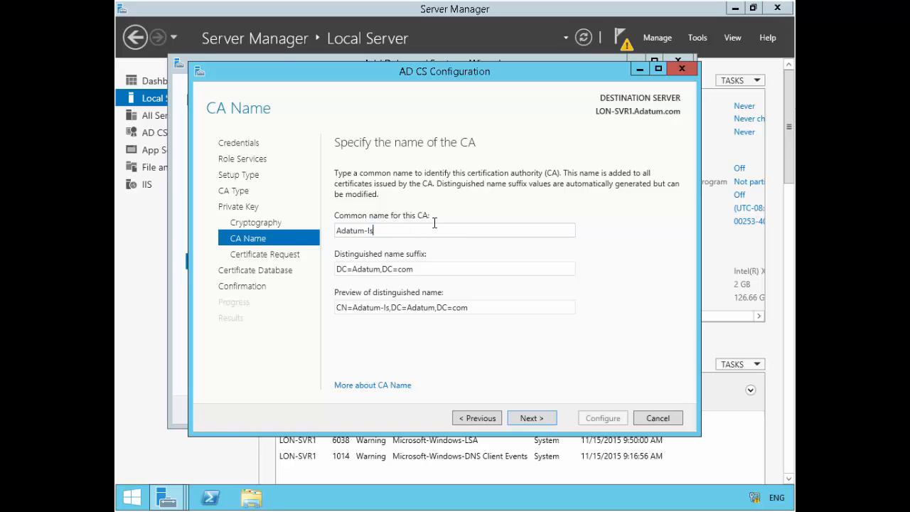
text(suingCA)
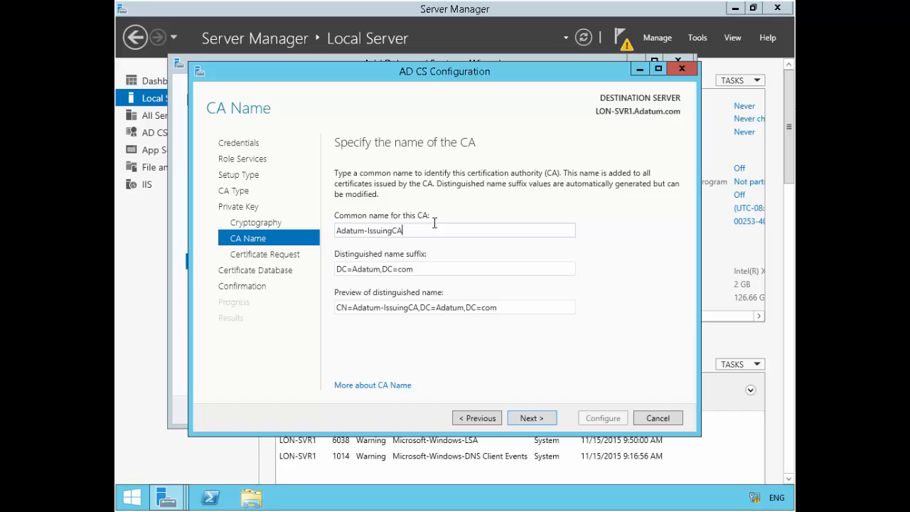
click(541, 421)
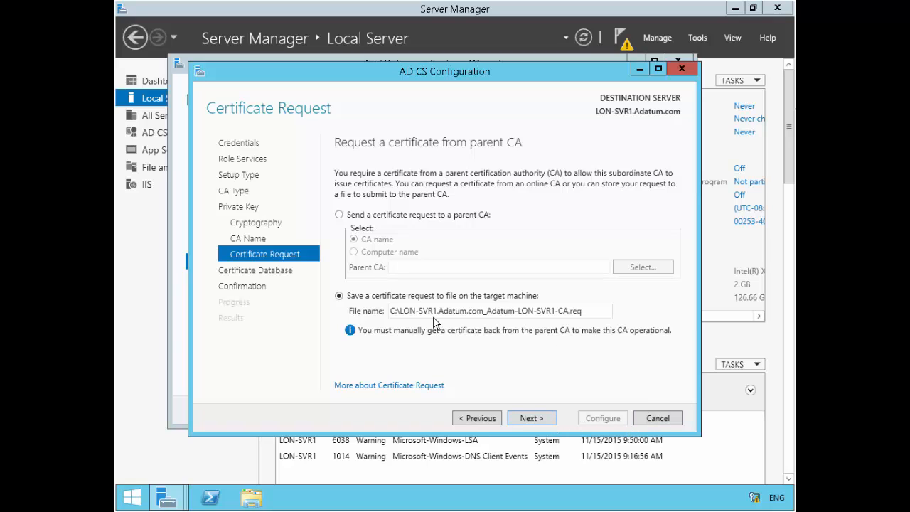
Step: Save the certificate request to C:\LON-SVR1.Adatum.com_Adatum-LON-SVR1-CA.req and run the configuration with the default database locations
click(452, 311)
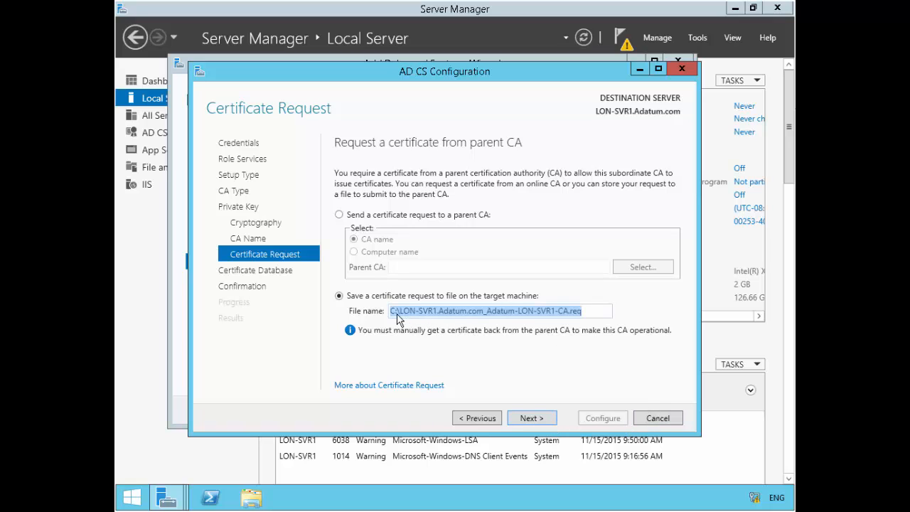
click(392, 310)
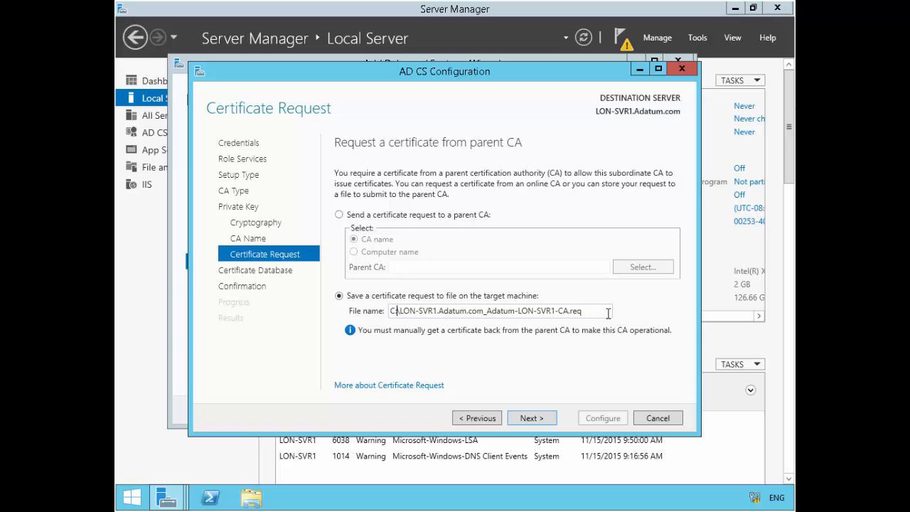
click(532, 419)
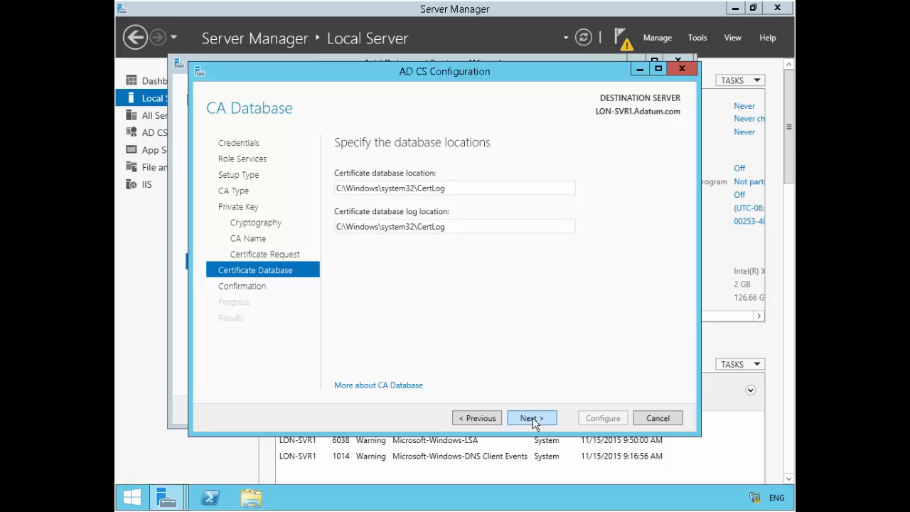
click(532, 419)
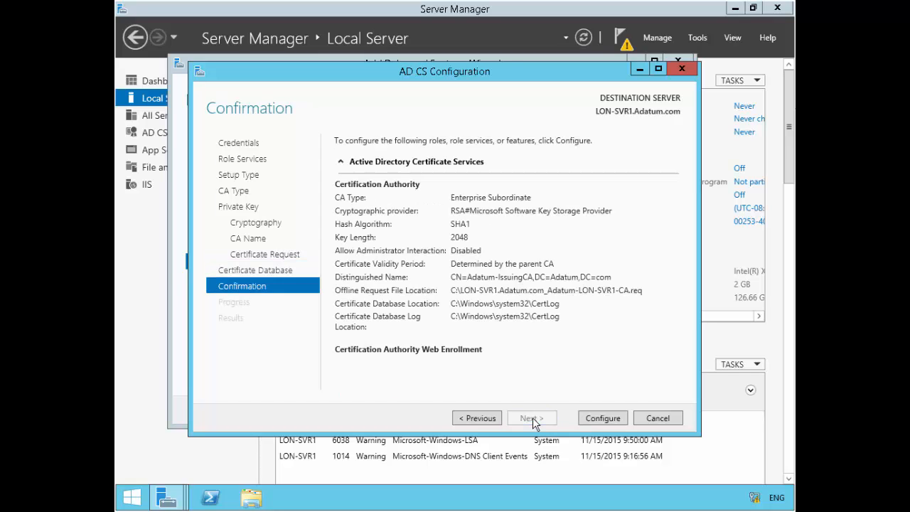
click(595, 420)
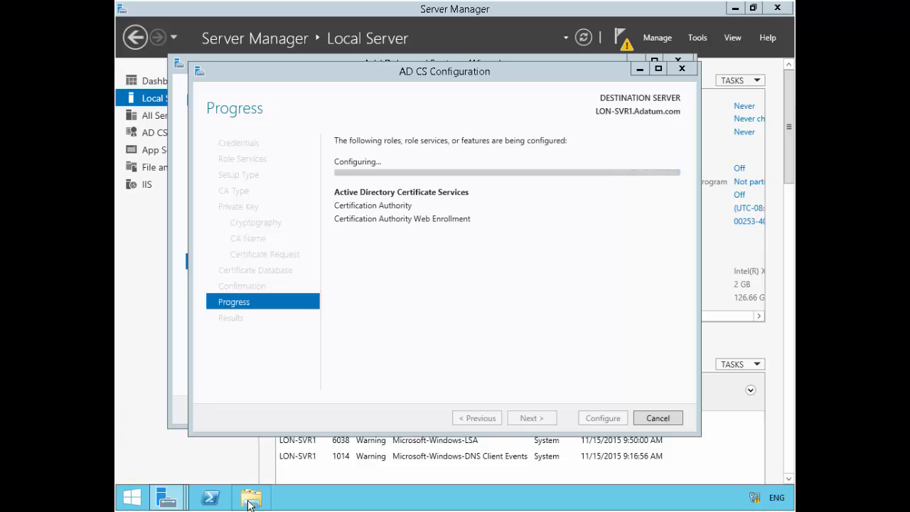
Step: Open the administrative share \\ca-svr1\c$ in File Explorer
key(super+e)
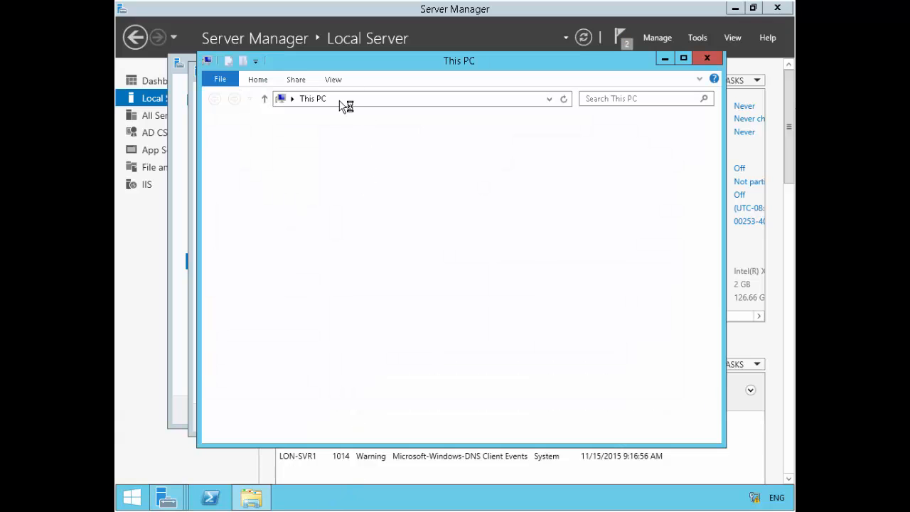
click(358, 99)
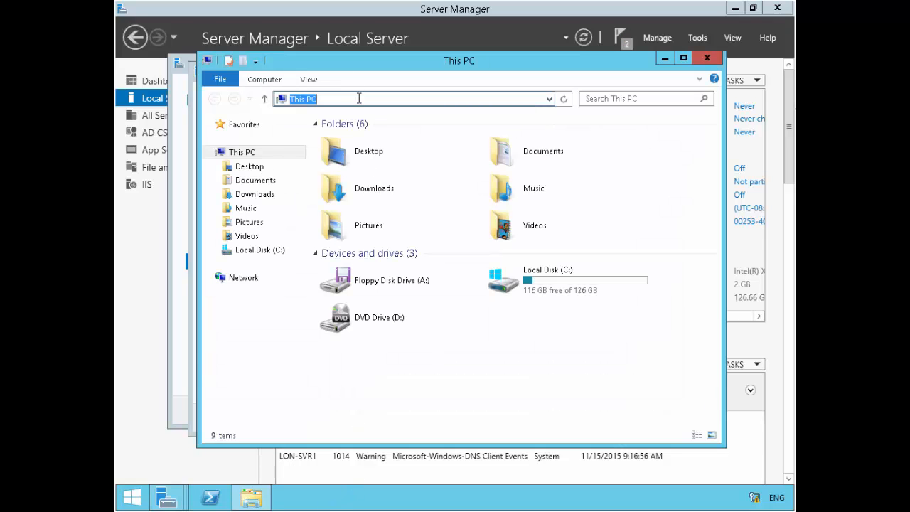
text(\\)
text(cxa)
key(BackSpace)
key(BackSpace)
text(a-svr1)
text(\)
text(c$)
key(Return)
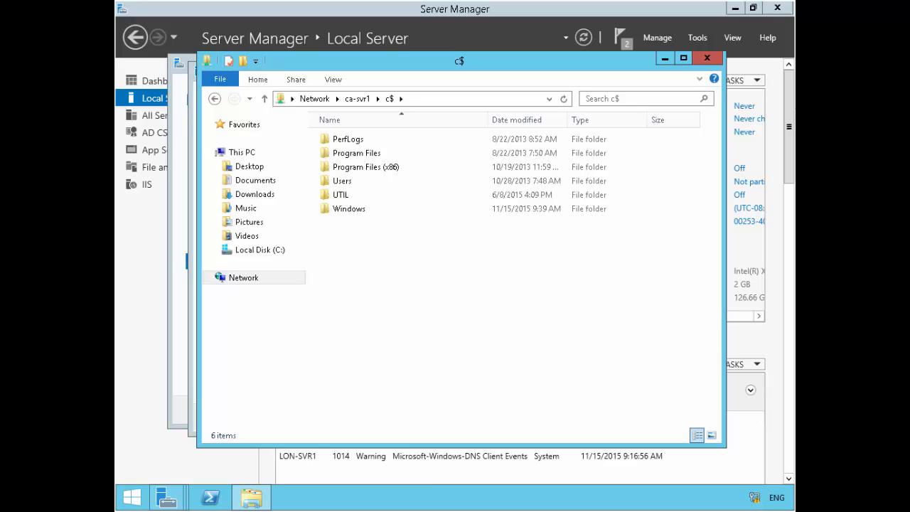
Step: Open a second File Explorer window showing LON-SVR1's Local Disk (C:)
right_click(242, 500)
click(227, 434)
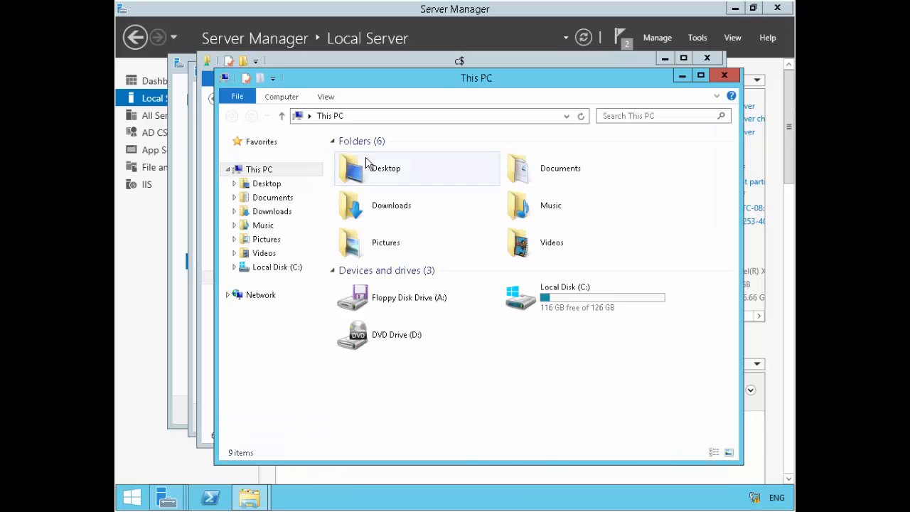
double_click(529, 299)
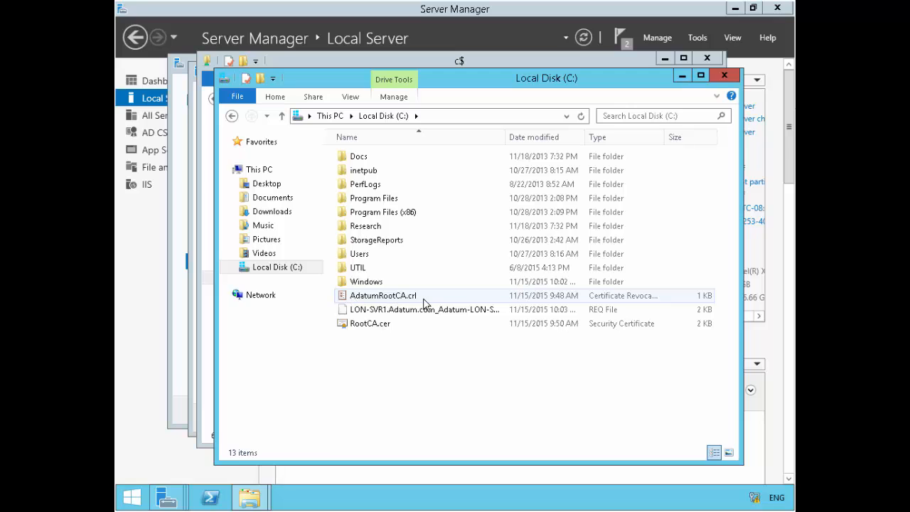
Step: Open RootCA.cer from Local Disk (C:) and start its certificate import with Local Machine as the store location
click(386, 328)
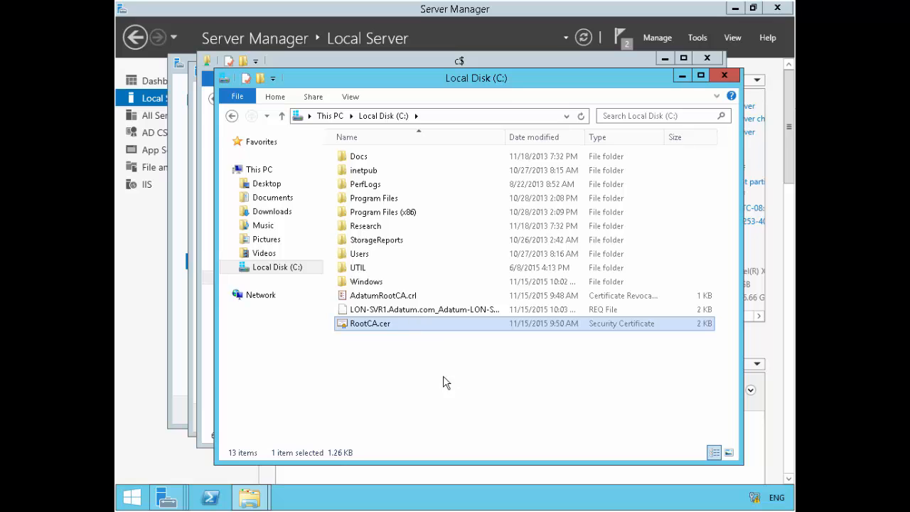
double_click(386, 325)
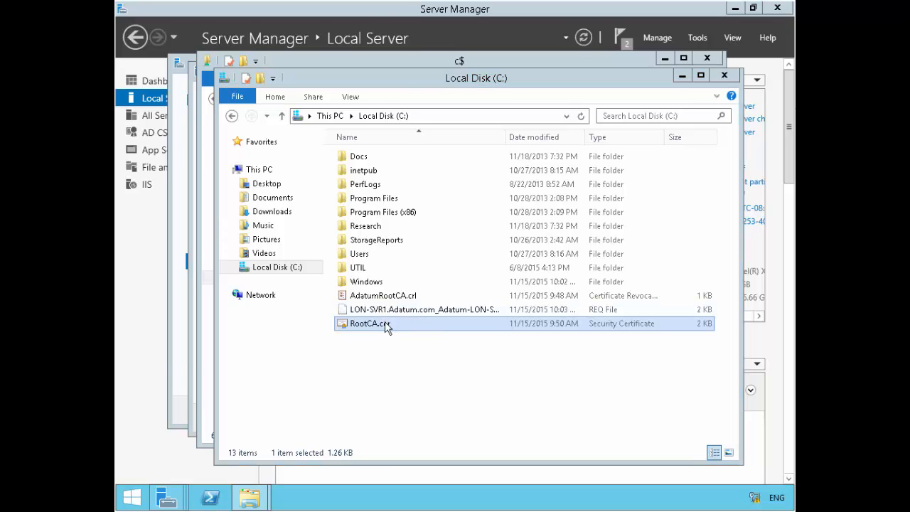
drag(280, 30, 381, 91)
click(411, 354)
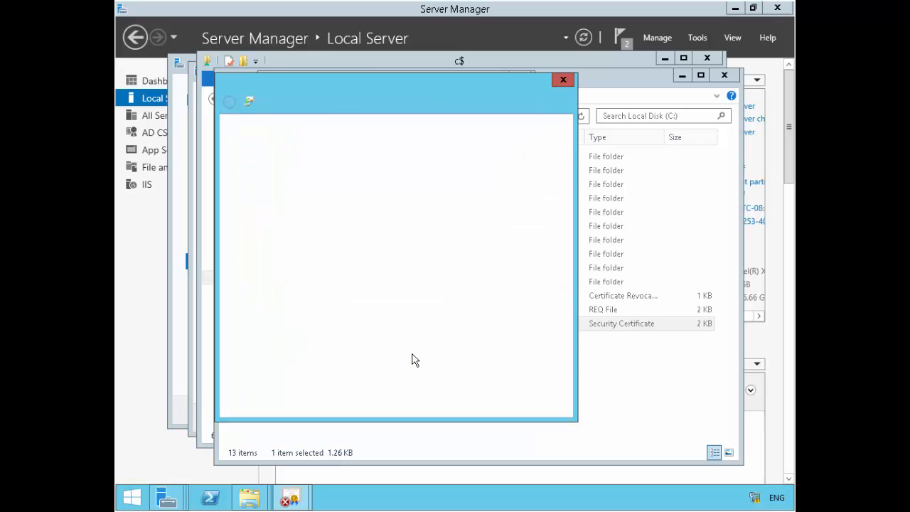
click(281, 289)
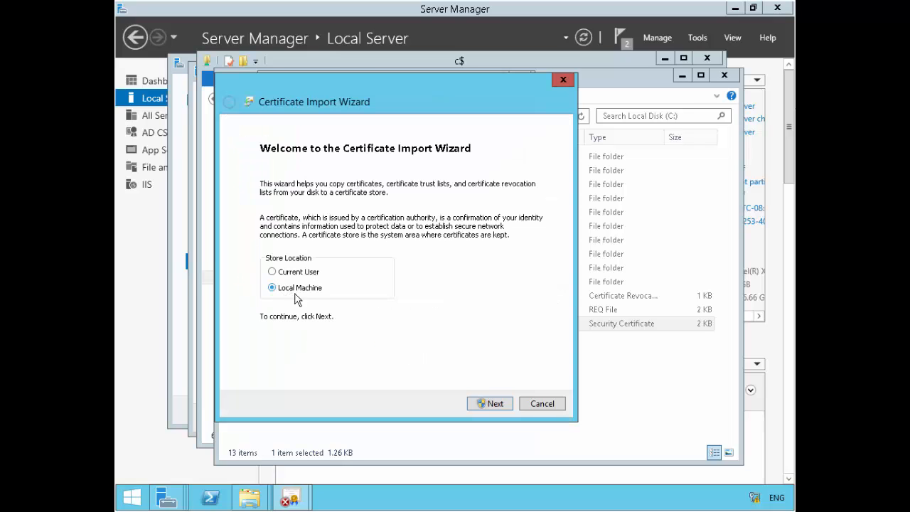
click(488, 403)
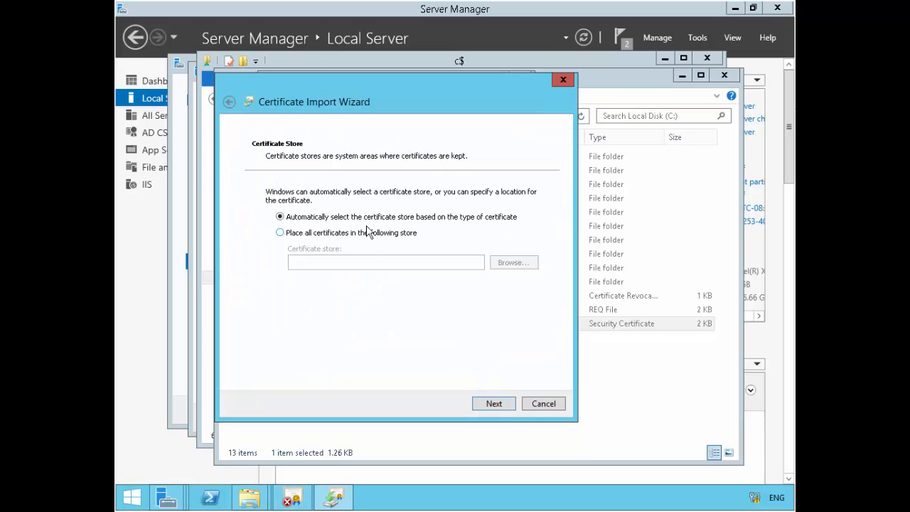
Step: Place the certificate in the Trusted Root Certification Authorities store, complete the import, and close the certificate
click(365, 235)
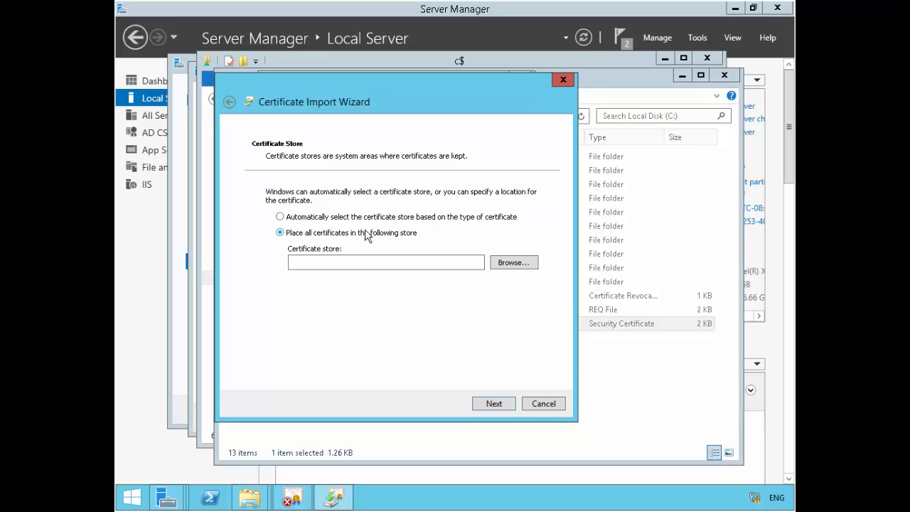
click(521, 264)
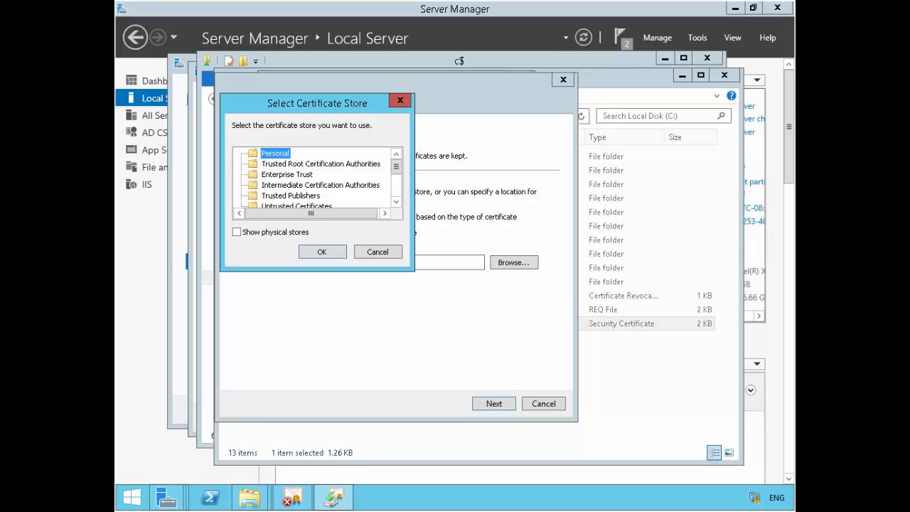
click(320, 164)
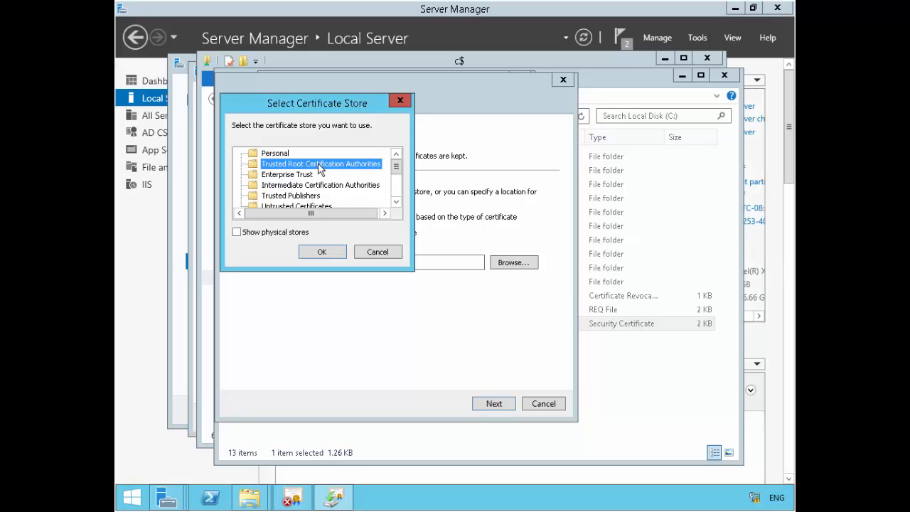
click(332, 254)
click(506, 405)
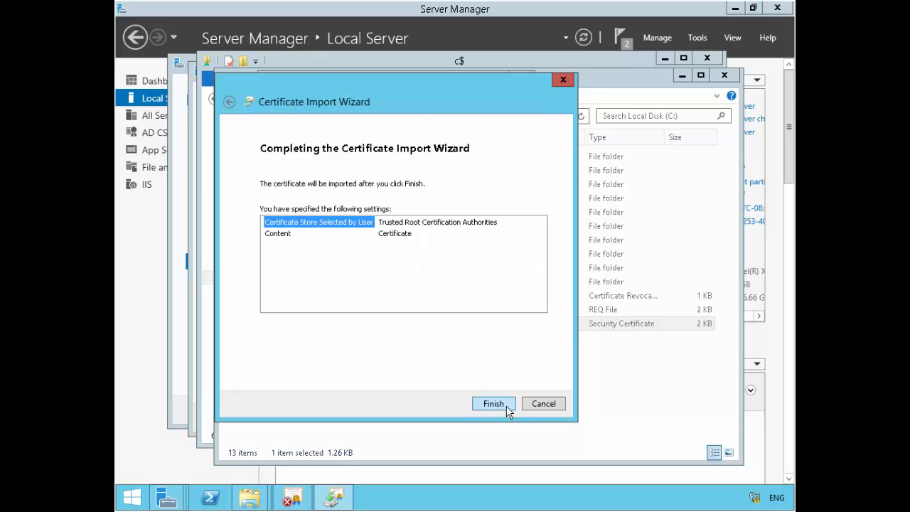
click(505, 403)
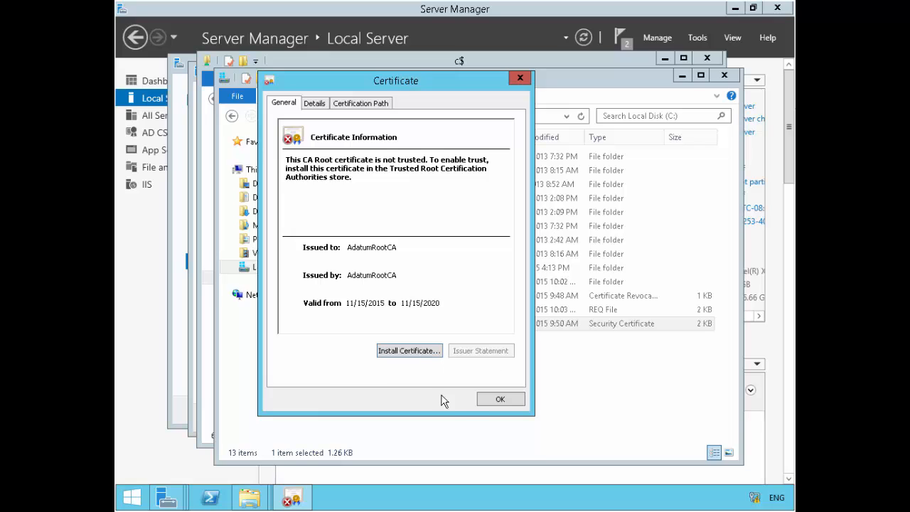
click(501, 399)
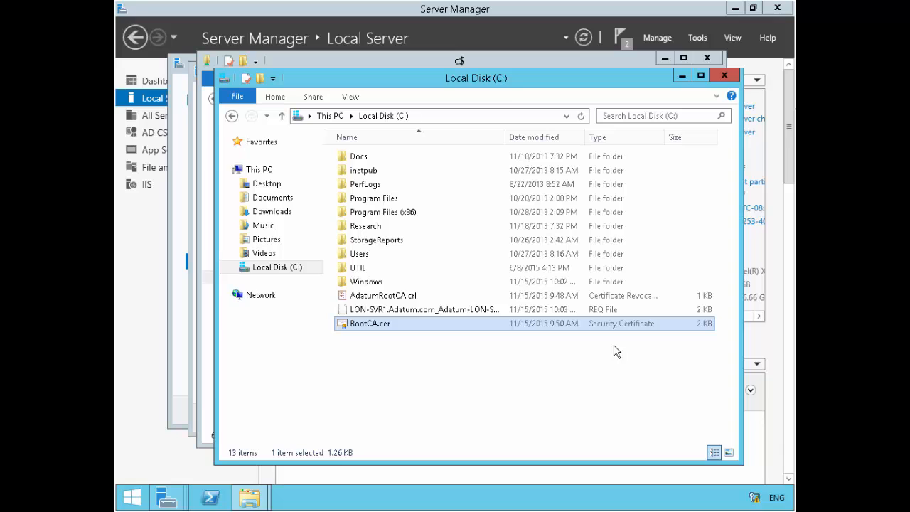
Step: Widen the Name column in the Local Disk (C:) listing enough to show the full request file name
click(403, 299)
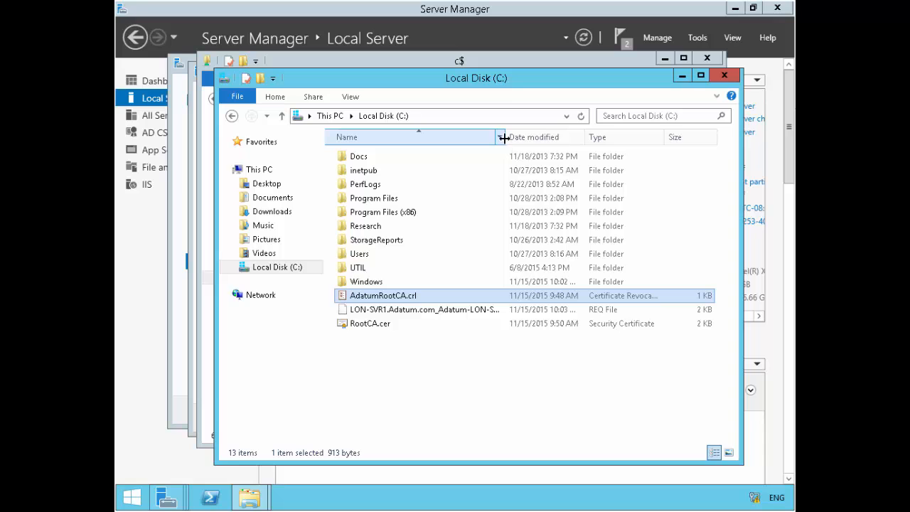
drag(505, 137, 554, 137)
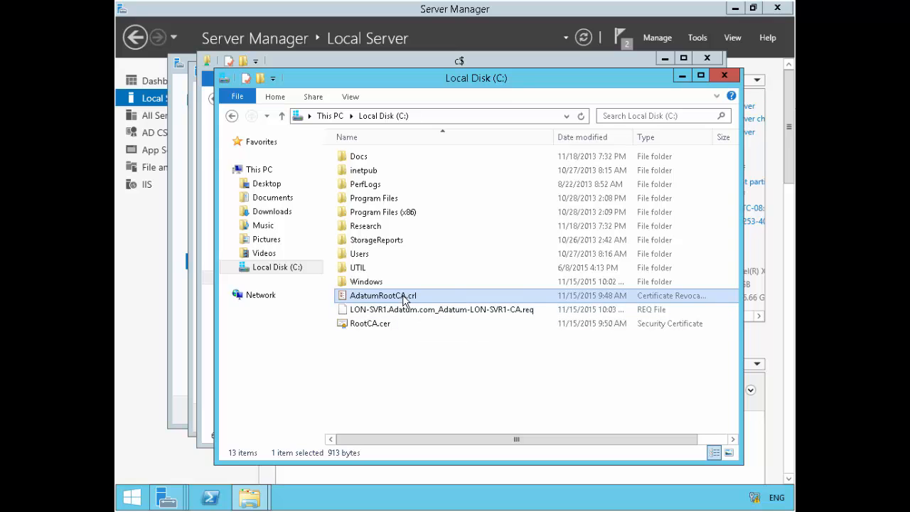
click(384, 328)
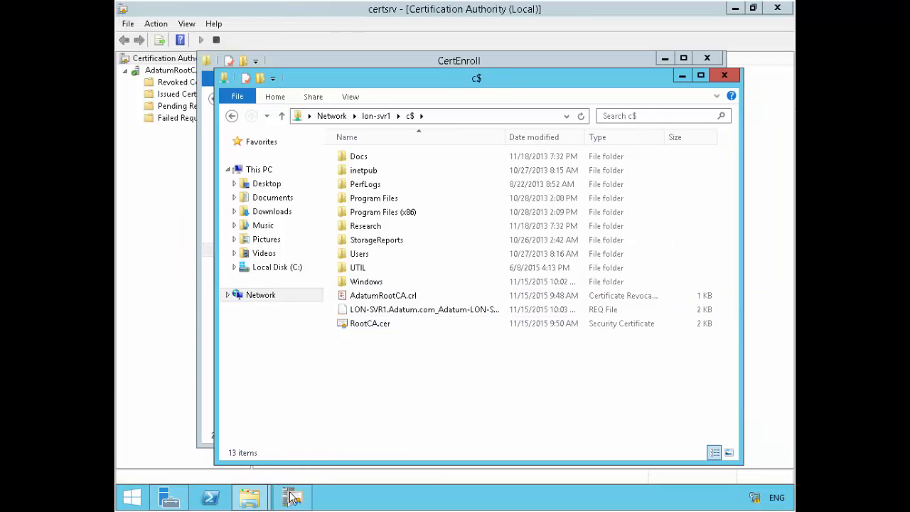
Step: Copy CA-SVR1_AdatumRootCA.crt from the CertEnroll folder on CA-SVR1 to the \\lon-svr1\c$ share
mouse_move(250, 497)
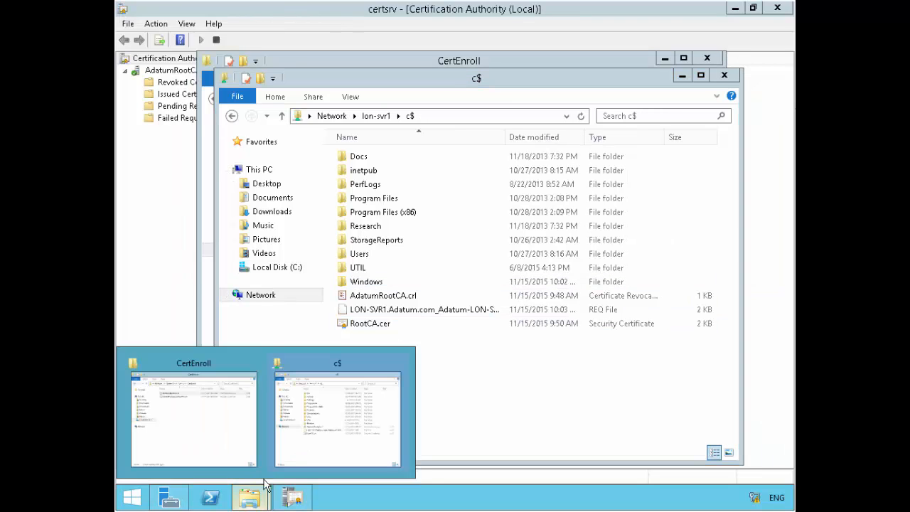
click(239, 416)
click(396, 153)
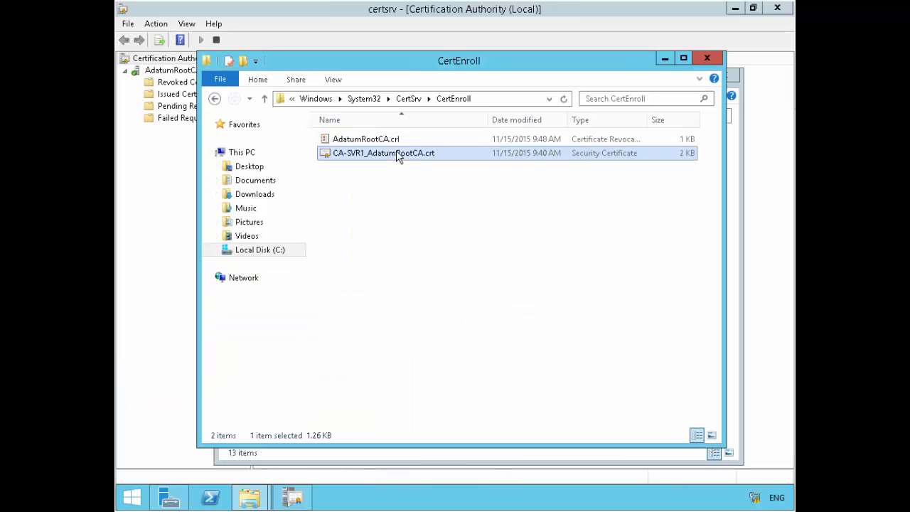
click(260, 497)
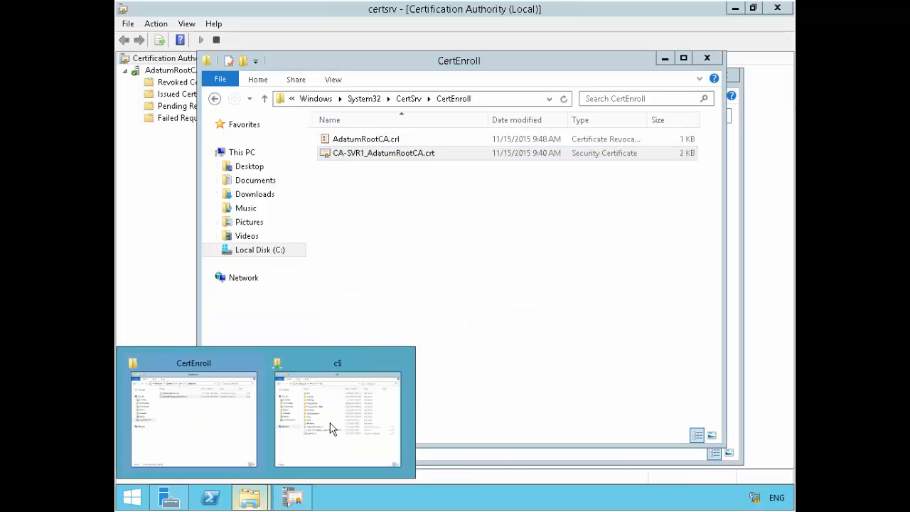
click(349, 416)
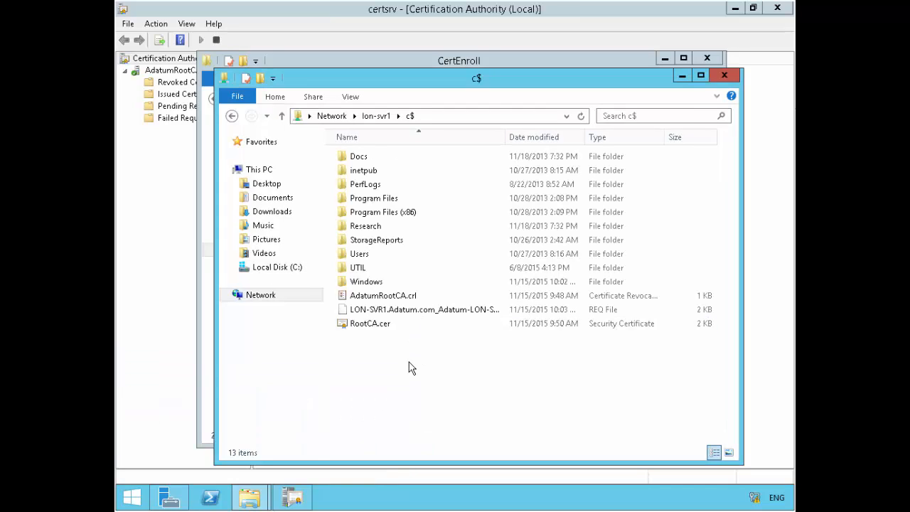
key(ctrl+v)
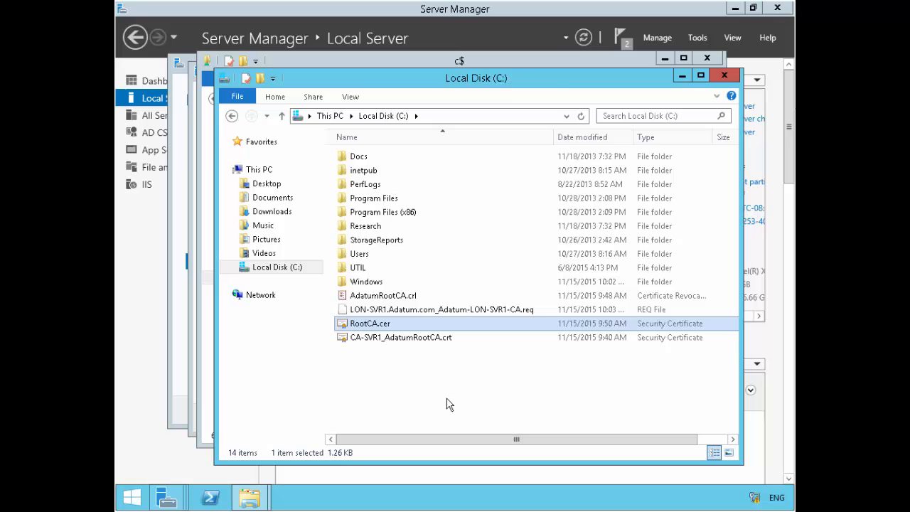
Step: Select AdatumRootCA.crl on LON-SVR1's Local Disk (C:), and open a new File Explorer window at C:\inetpub\wwwroot
click(412, 355)
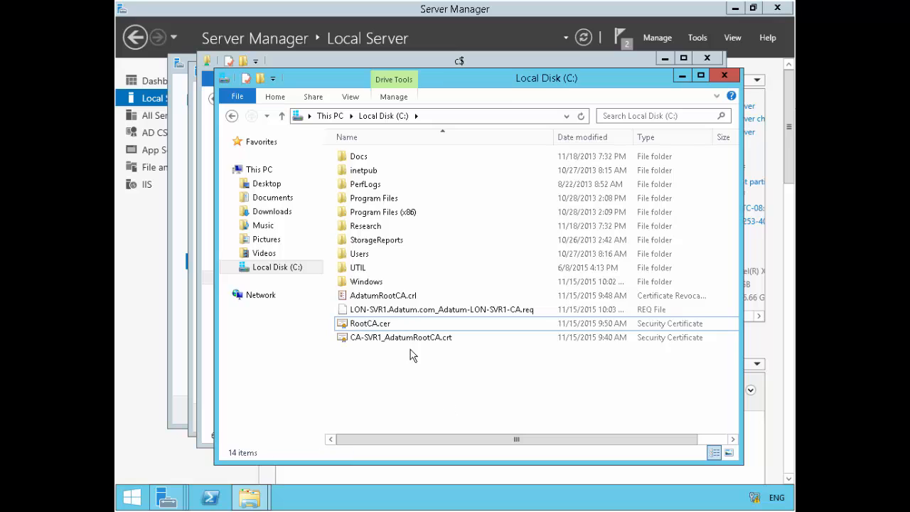
click(408, 338)
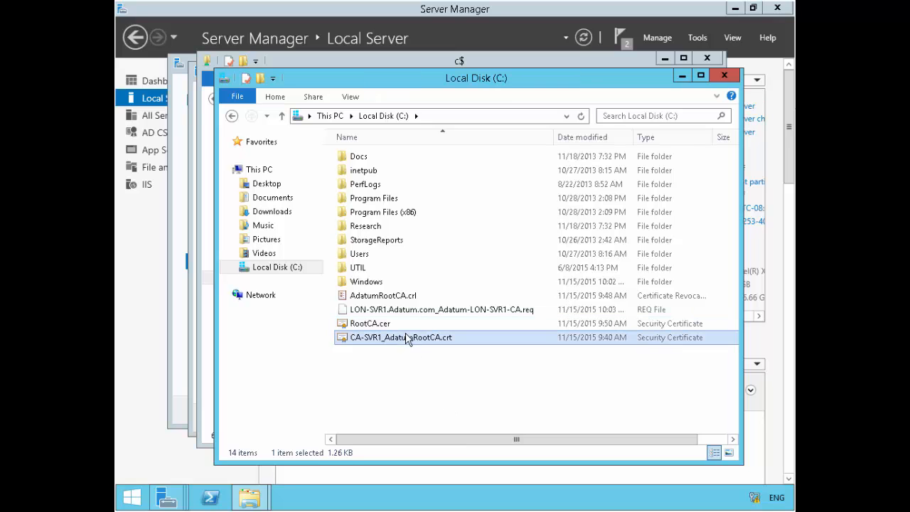
click(401, 297)
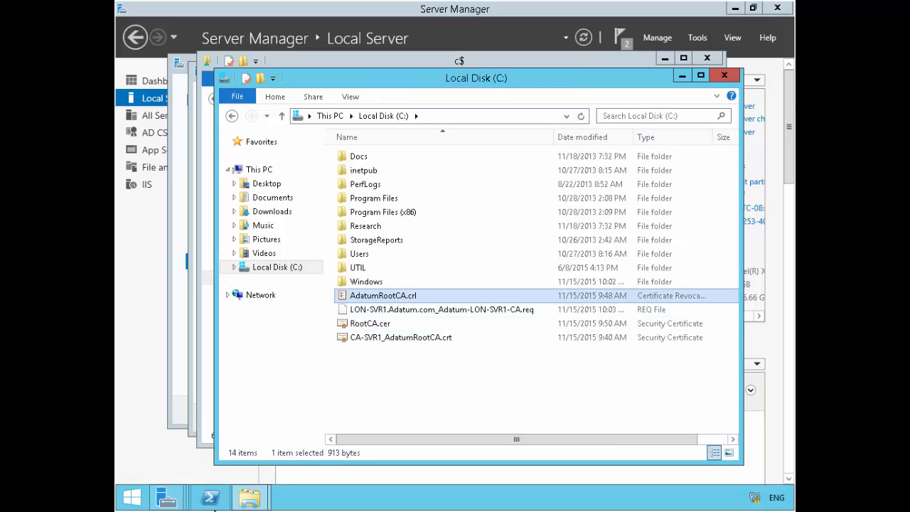
right_click(256, 499)
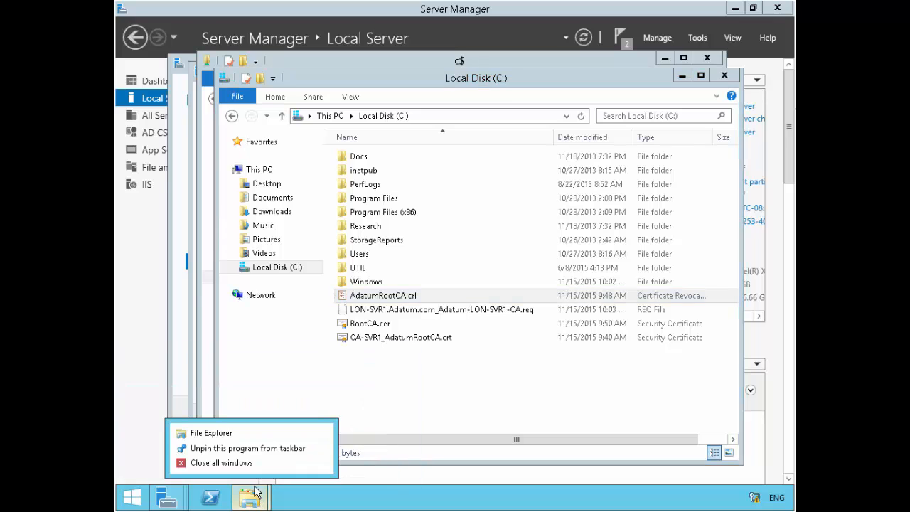
click(217, 432)
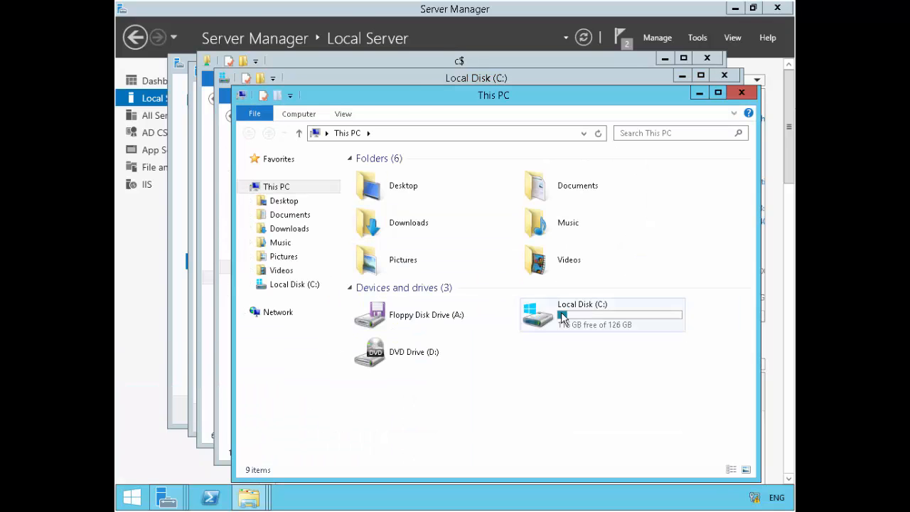
double_click(533, 315)
double_click(375, 188)
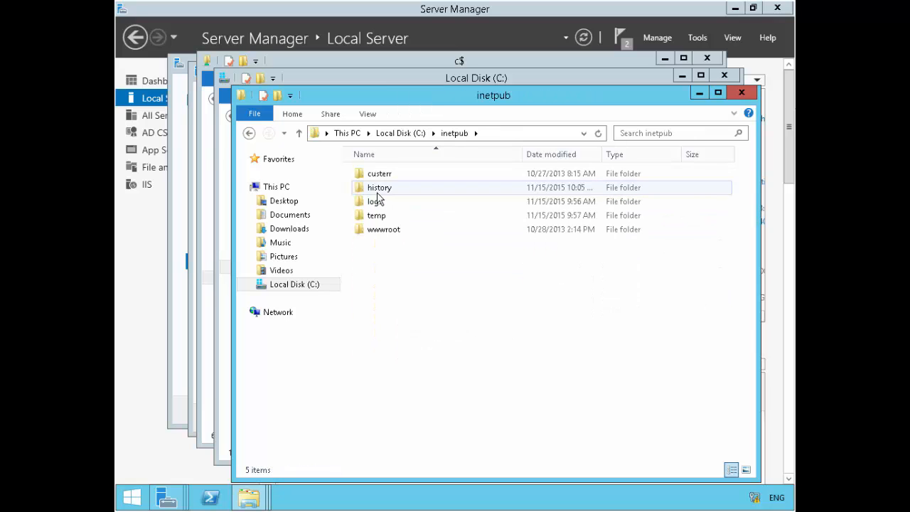
double_click(388, 230)
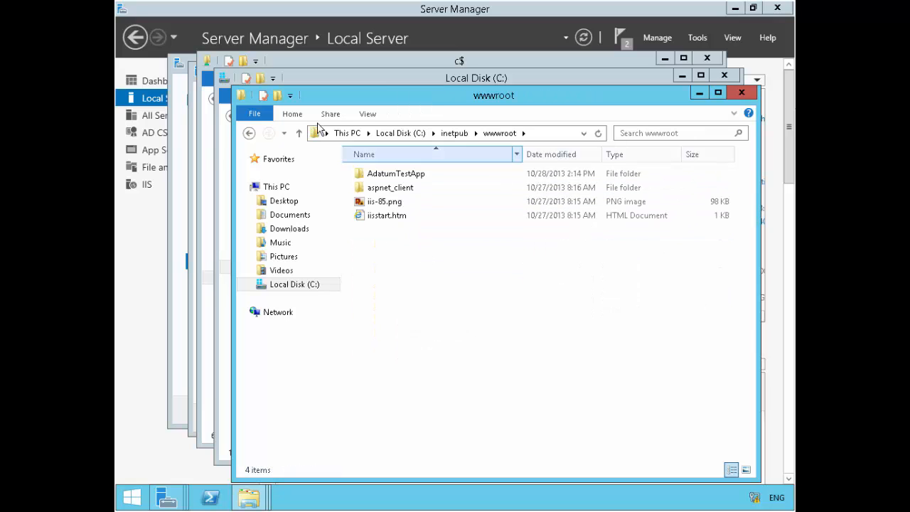
Step: Create a folder named CertData inside wwwroot and open it
click(292, 114)
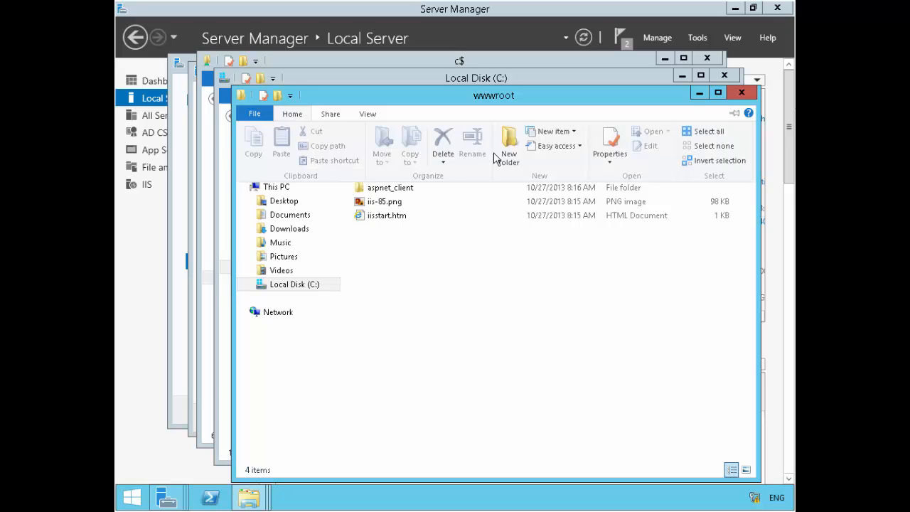
click(510, 150)
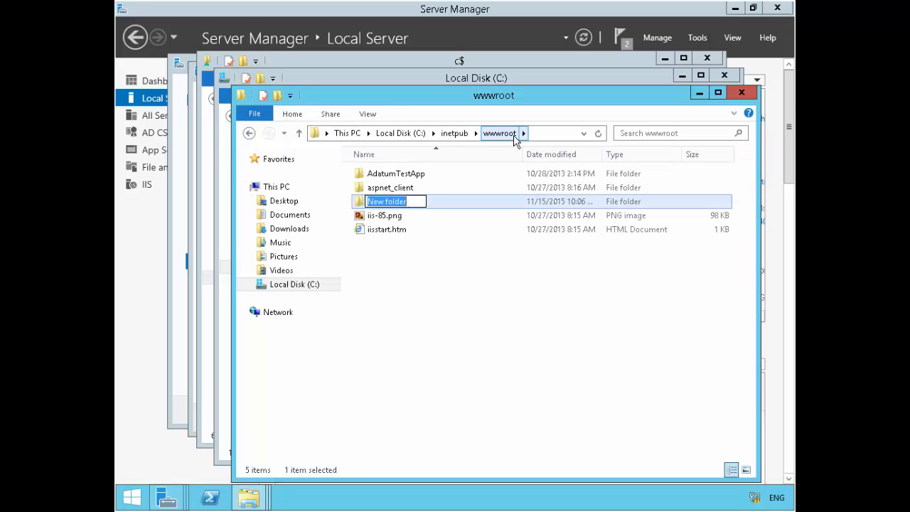
text(CertD)
text(ata)
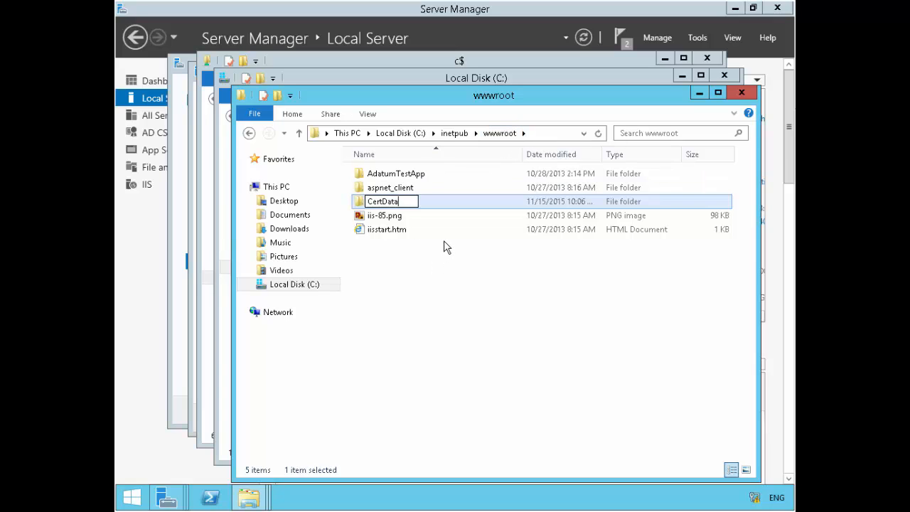
key(Return)
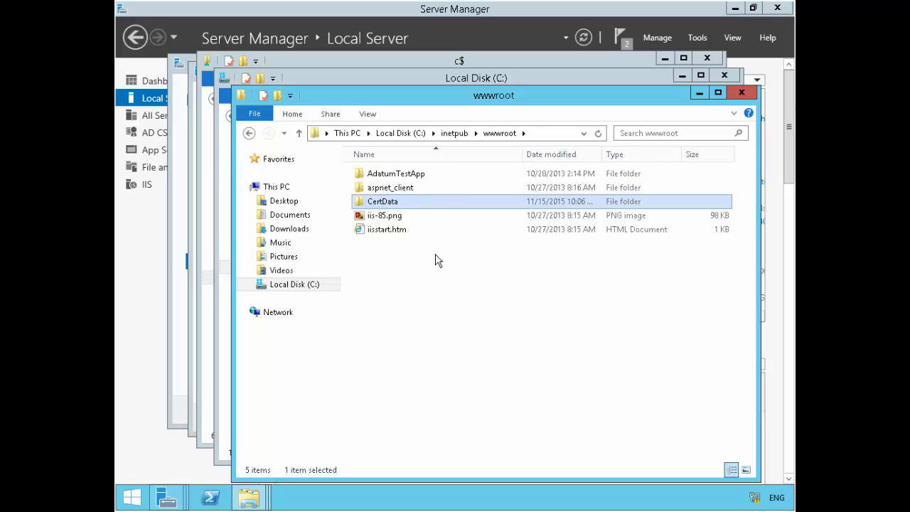
click(437, 257)
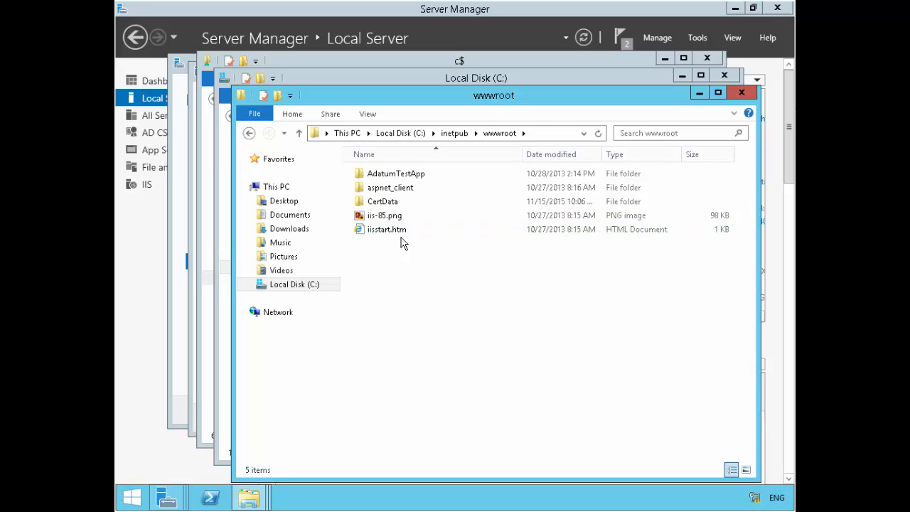
double_click(405, 204)
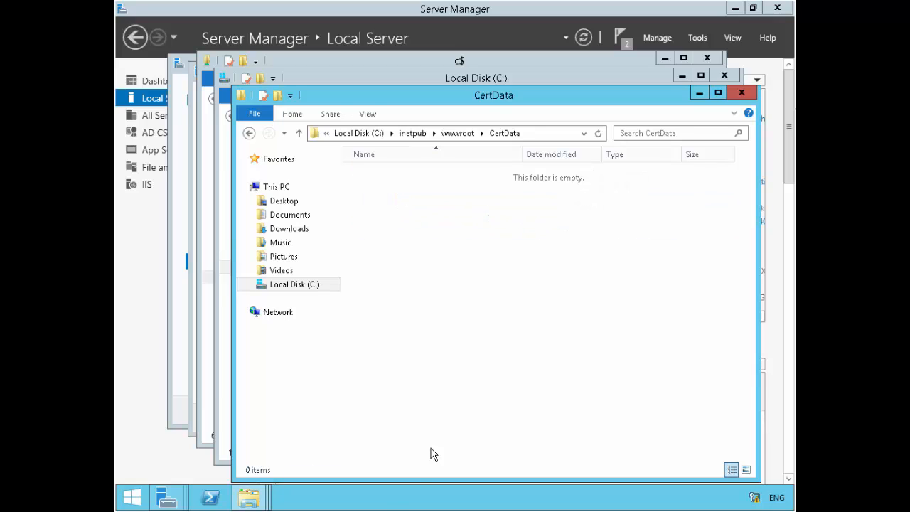
Step: Copy AdatumRootCA.crl and CA-SVR1_AdatumRootCA.crt from LON-SVR1's Local Disk (C:) into wwwroot\CertData, and close the CertData window
click(249, 500)
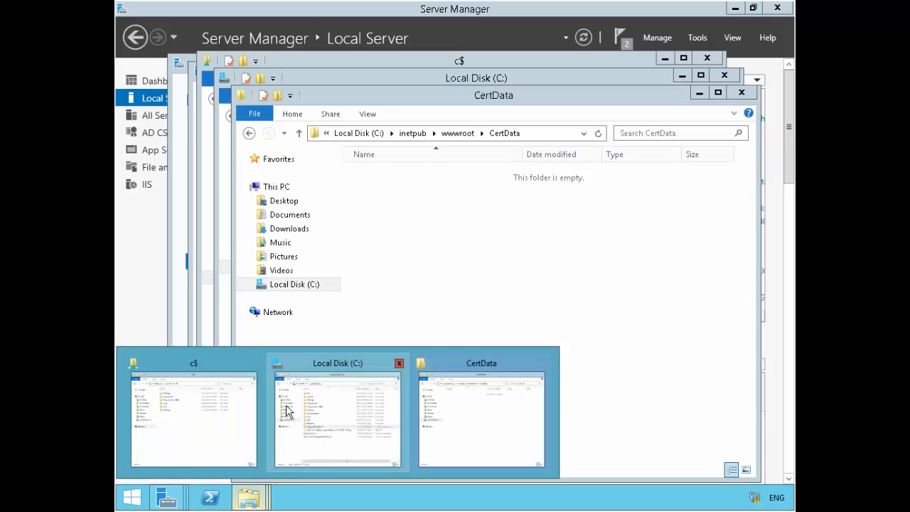
click(305, 411)
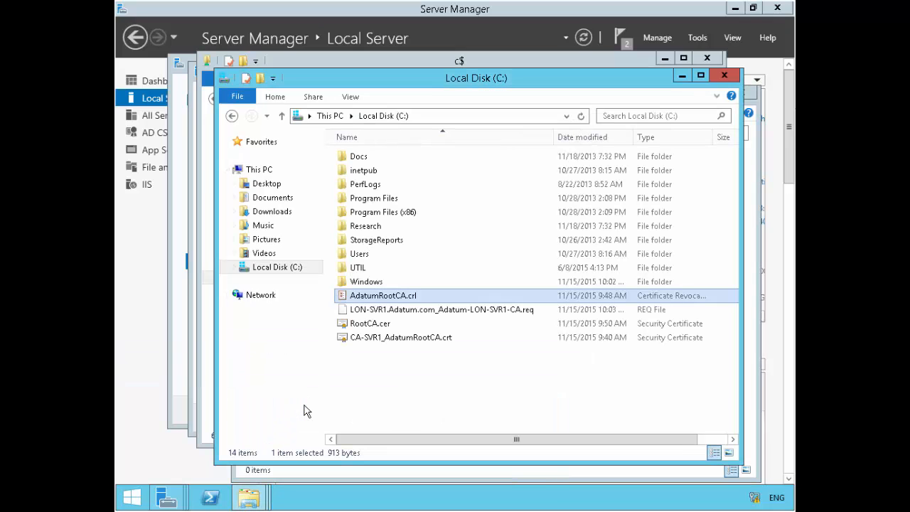
ctrl+click(417, 340)
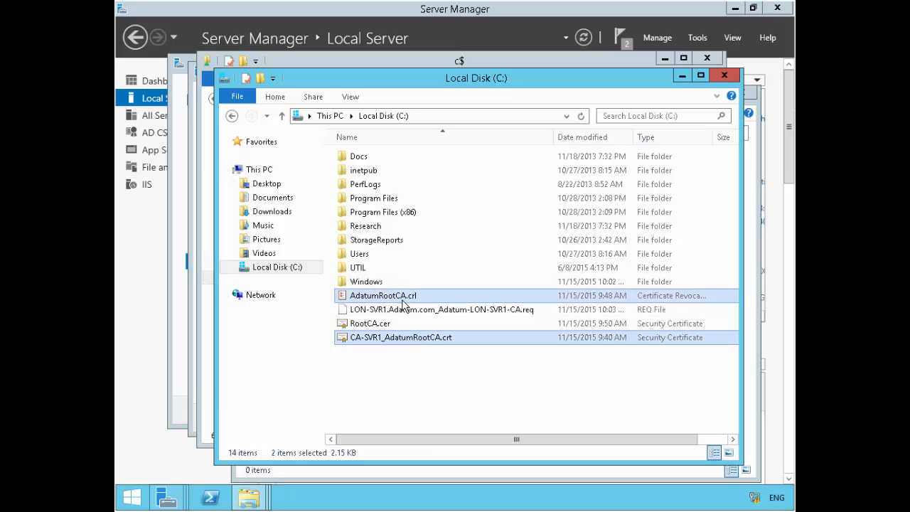
right_click(402, 298)
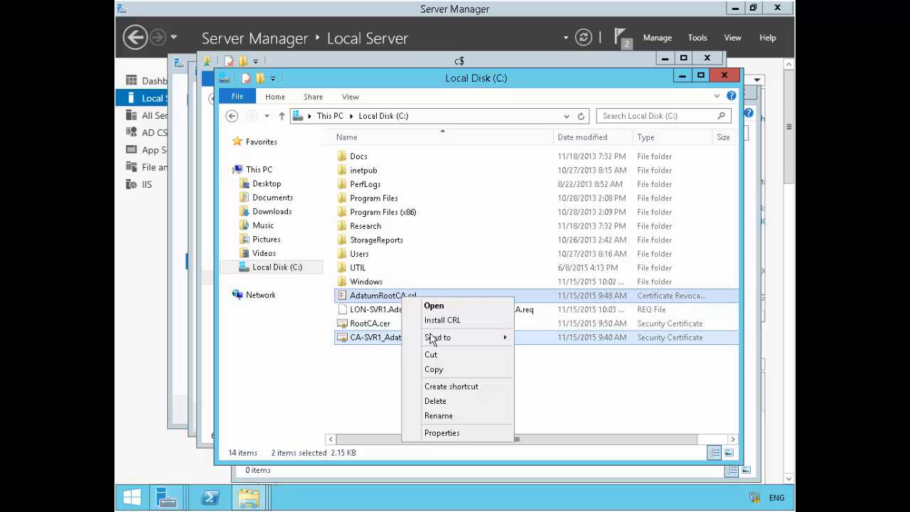
click(435, 370)
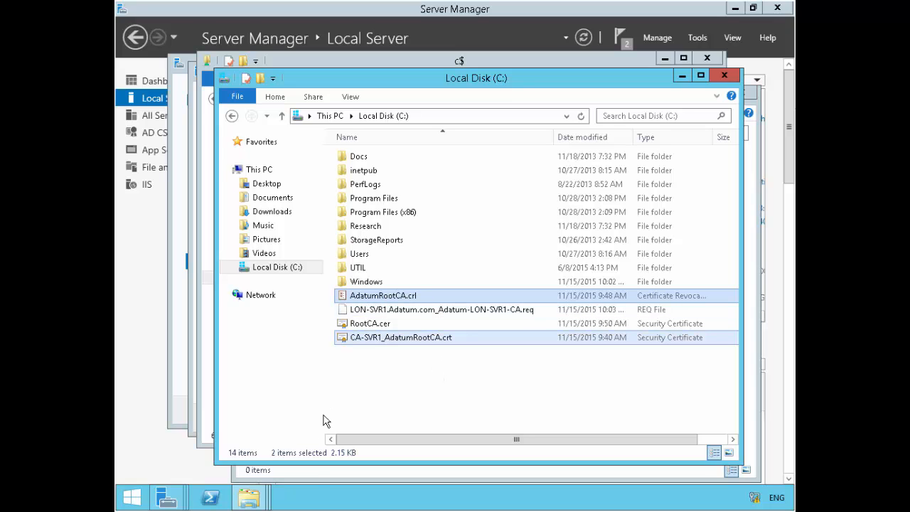
click(249, 497)
click(465, 417)
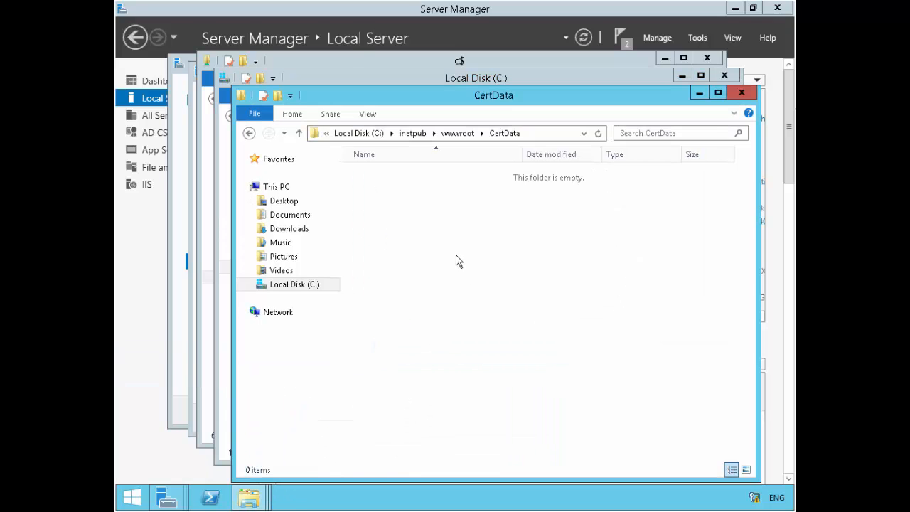
key(ctrl+v)
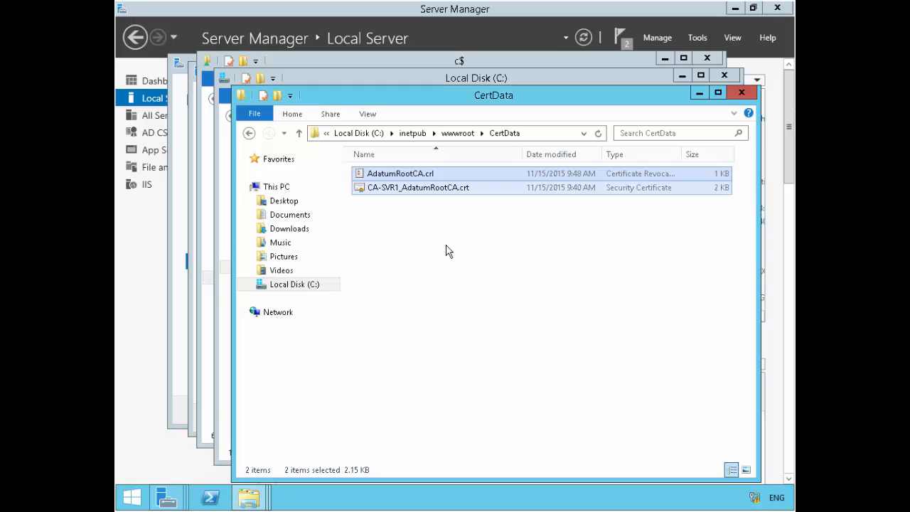
click(465, 266)
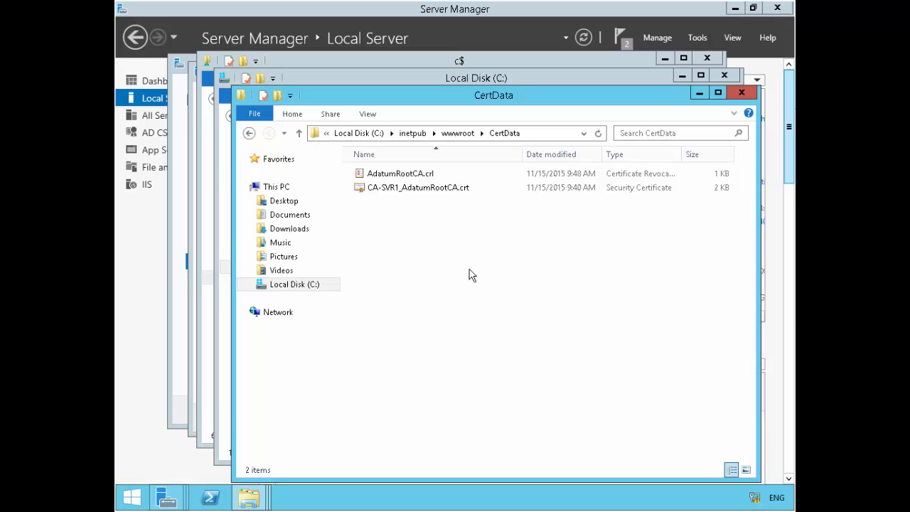
click(745, 91)
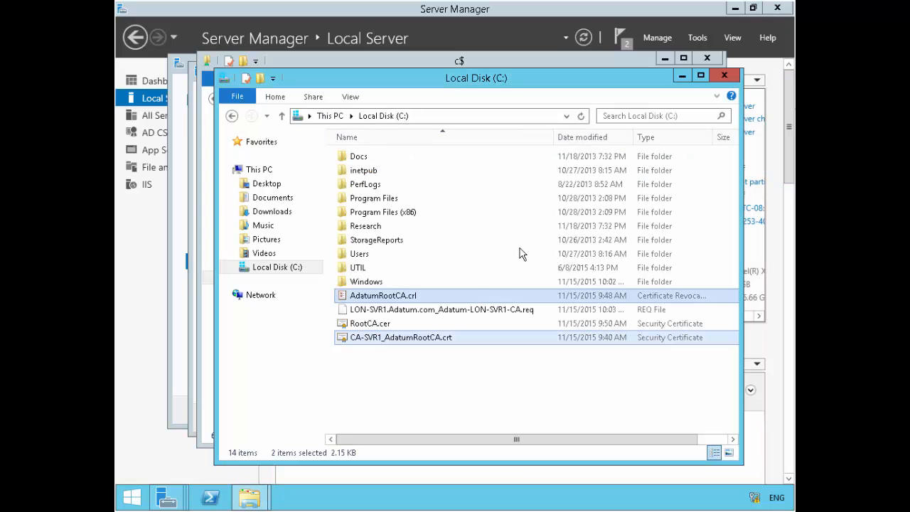
Step: Copy LON-SVR1.Adatum.com_Adatum-LON-SVR1-CA.req from LON-SVR1's Local Disk (C:) to the \\ca-svr1\c$ share
click(475, 309)
right_click(480, 309)
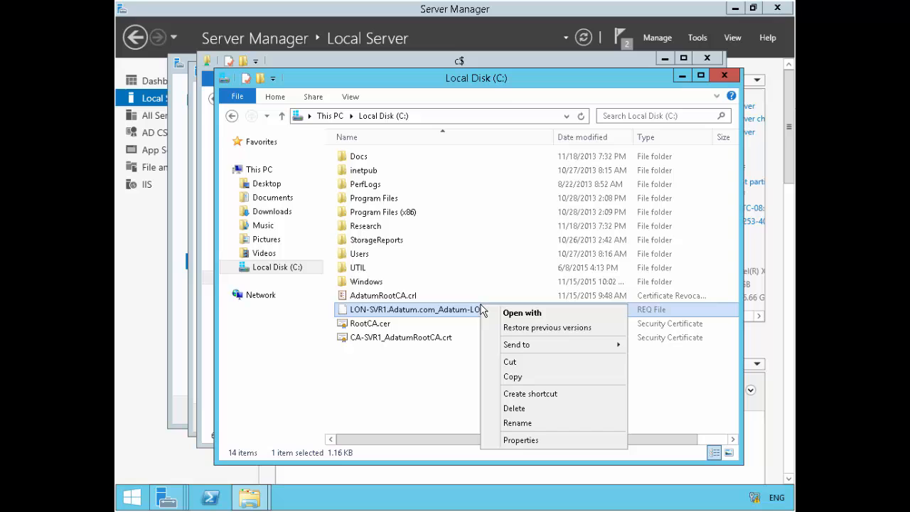
click(501, 376)
mouse_move(263, 503)
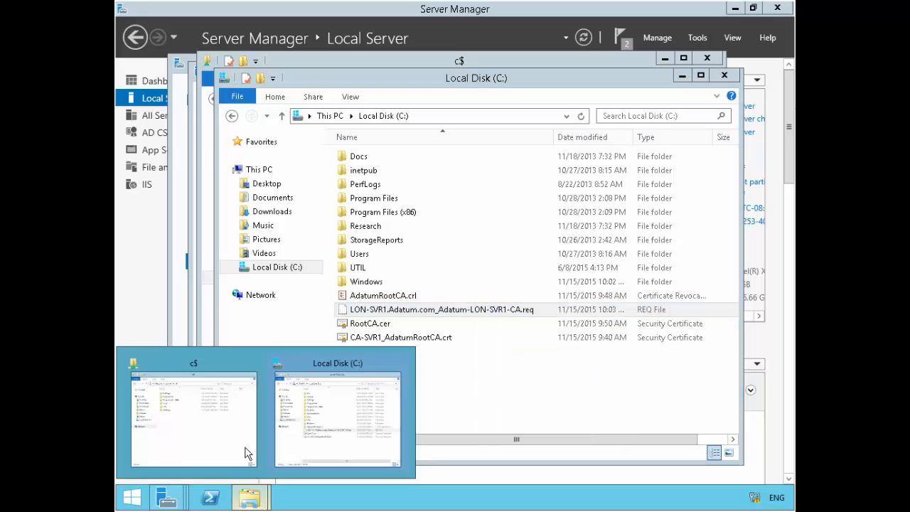
click(234, 426)
right_click(423, 331)
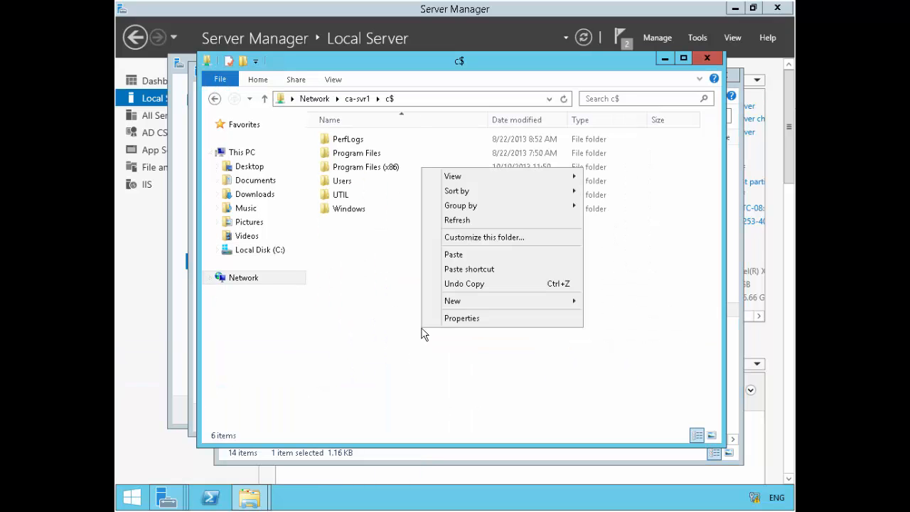
click(461, 254)
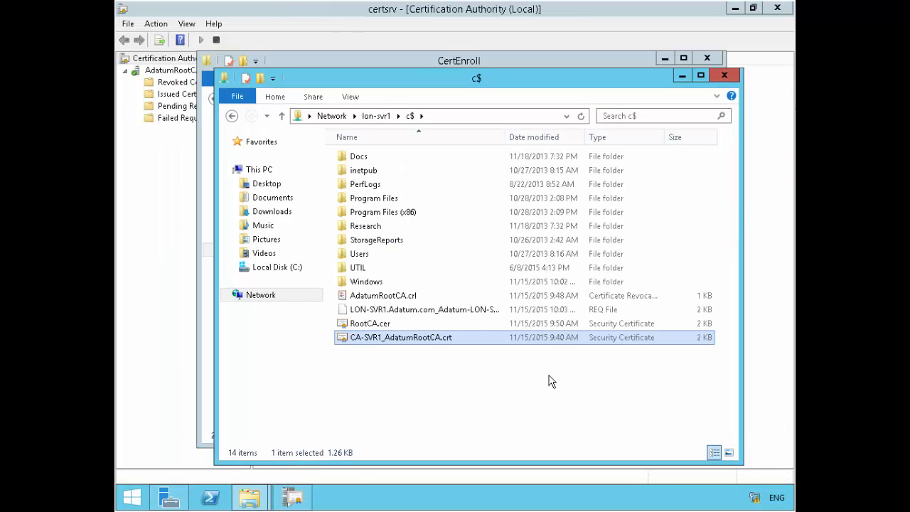
Step: On CA-SVR1, browse from the CertEnroll folder to Local Disk (C:) and check for the copied request file
click(345, 367)
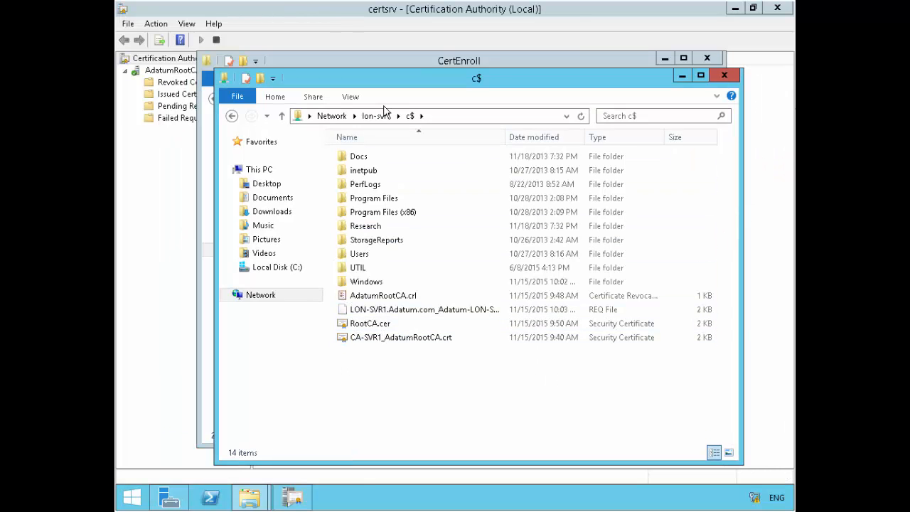
click(250, 498)
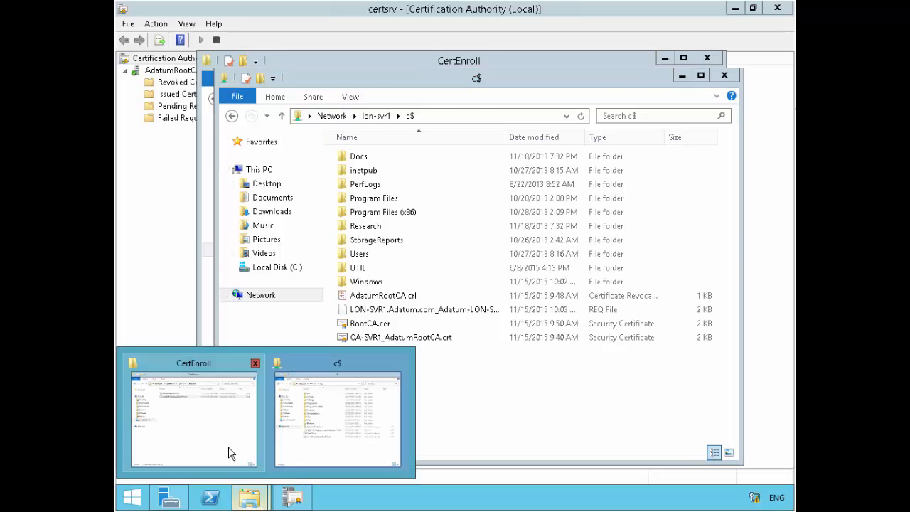
click(194, 412)
click(270, 255)
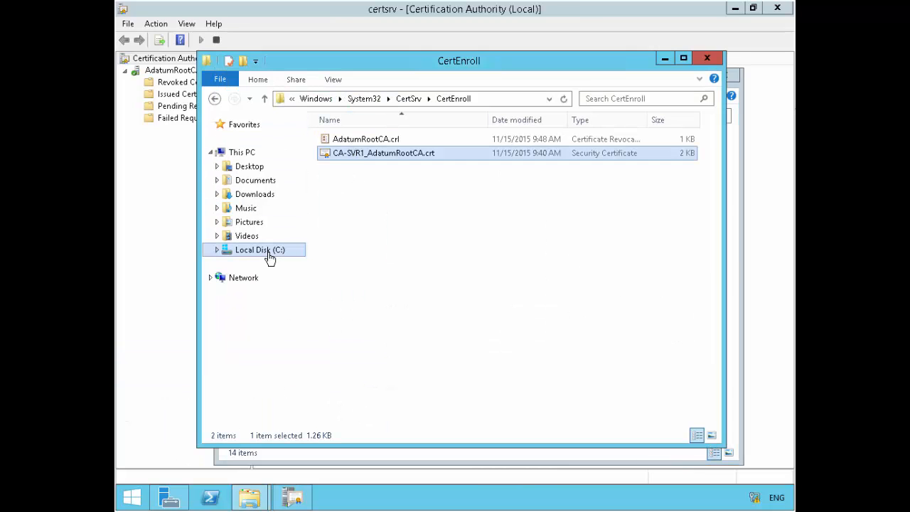
click(455, 224)
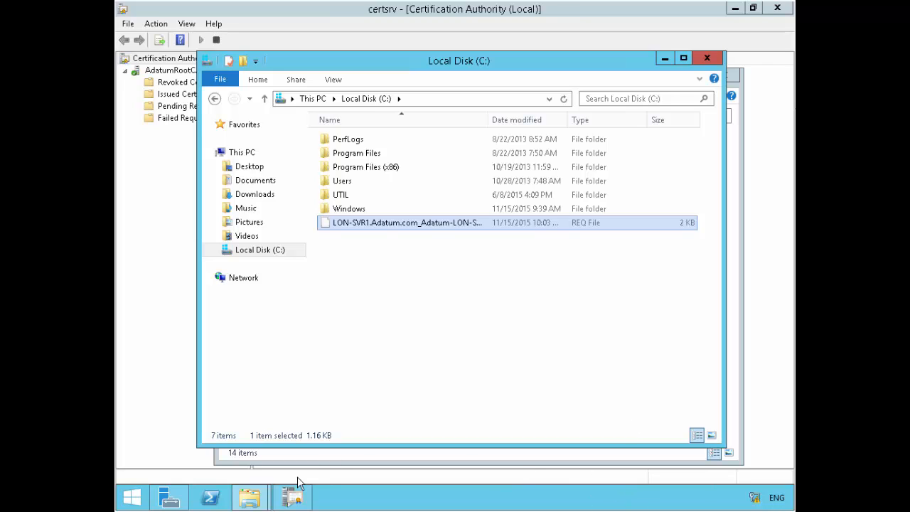
Step: In the Certification Authority console, submit a new request to AdatumRootCA using the LON-SVR1.Adatum.com .req file from lon-svr1's c$ share
click(292, 498)
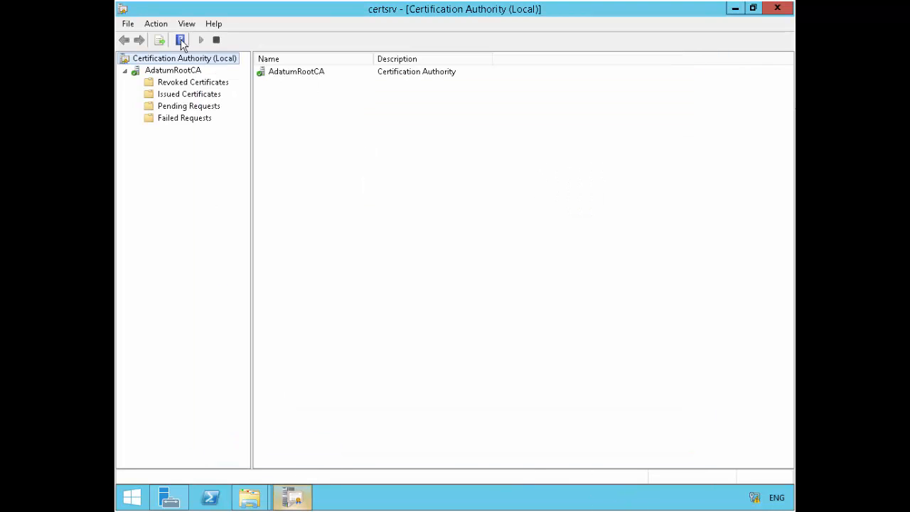
right_click(161, 73)
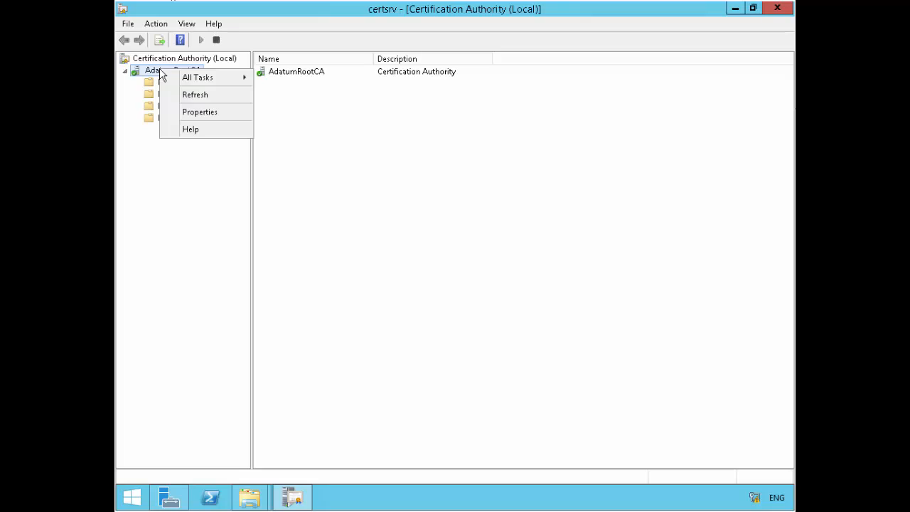
click(519, 222)
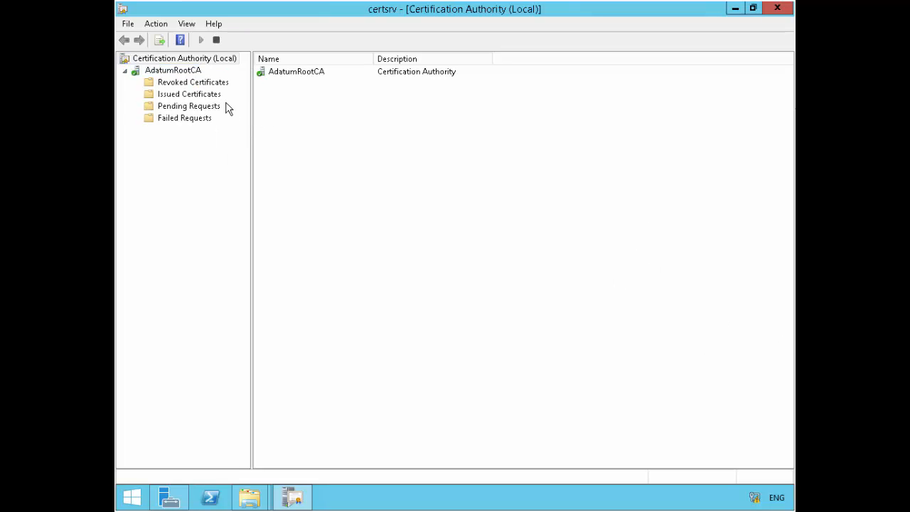
right_click(181, 73)
mouse_move(233, 84)
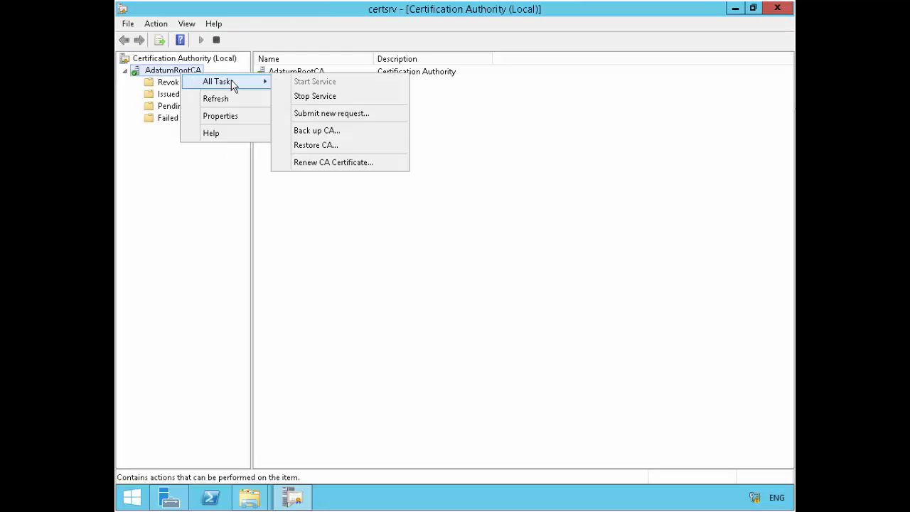
click(338, 112)
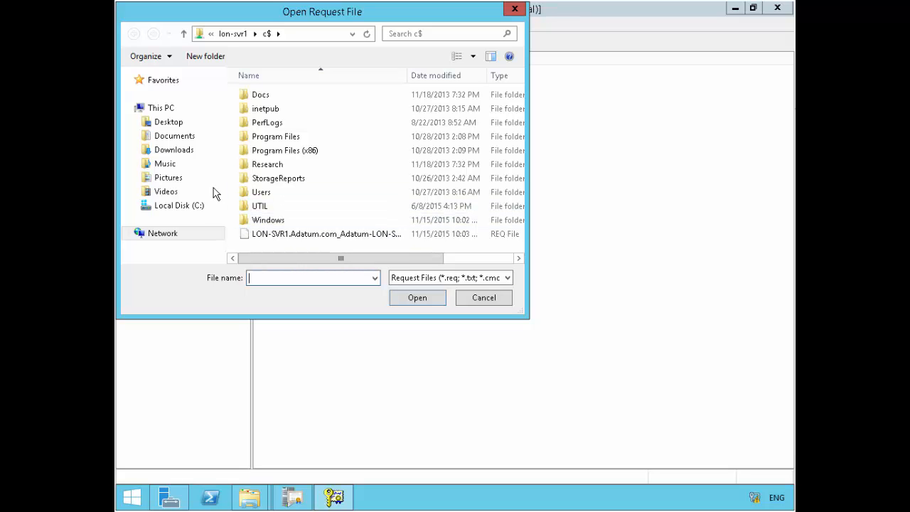
click(310, 237)
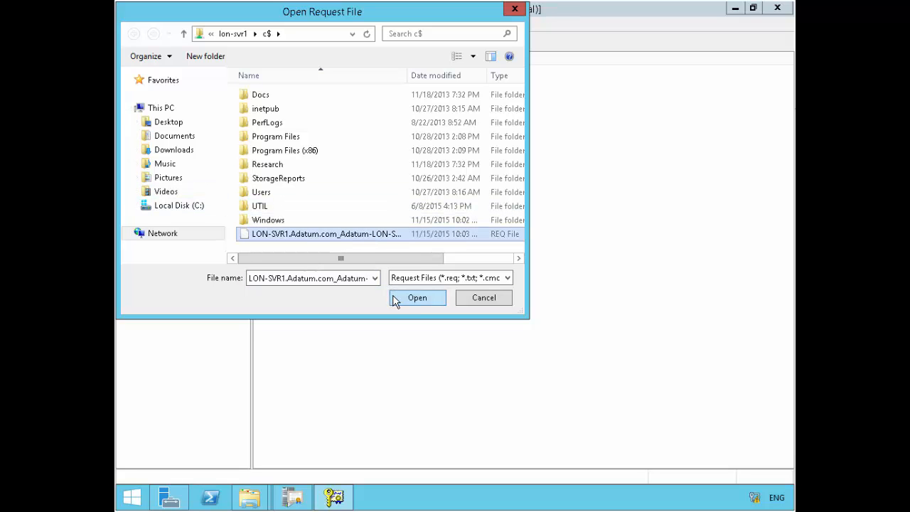
click(418, 297)
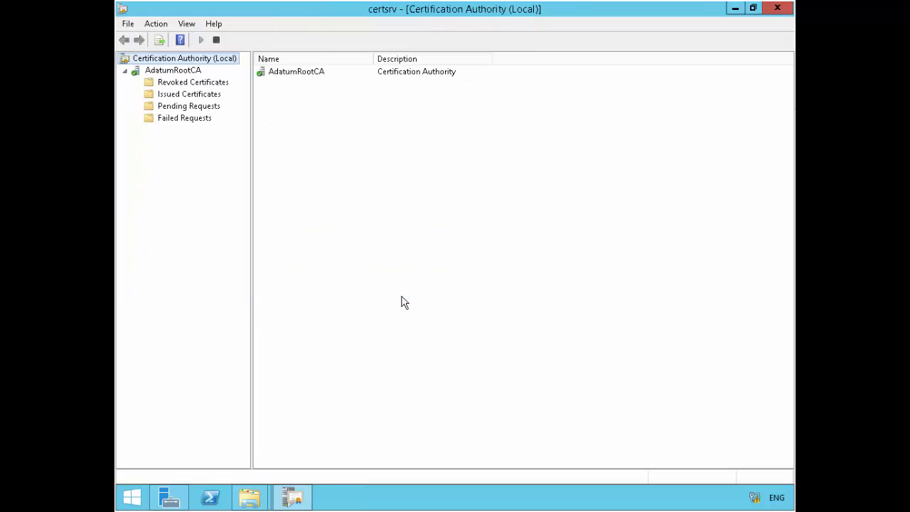
Step: Open AdatumRootCA's Pending Requests and refresh the list until the submitted request is listed
click(190, 109)
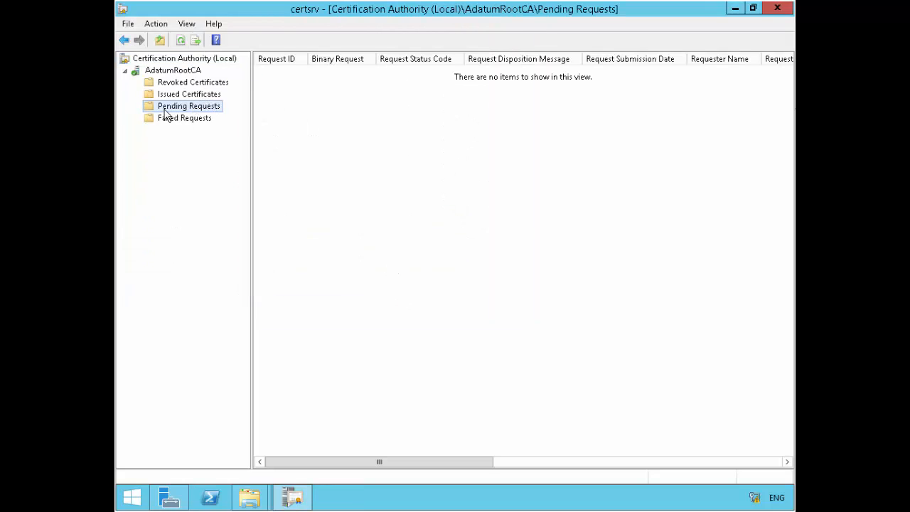
right_click(185, 110)
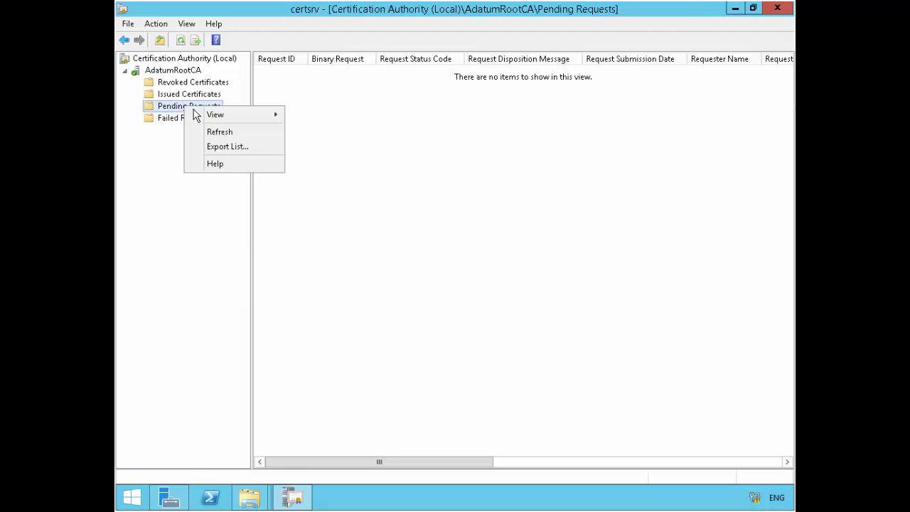
click(216, 131)
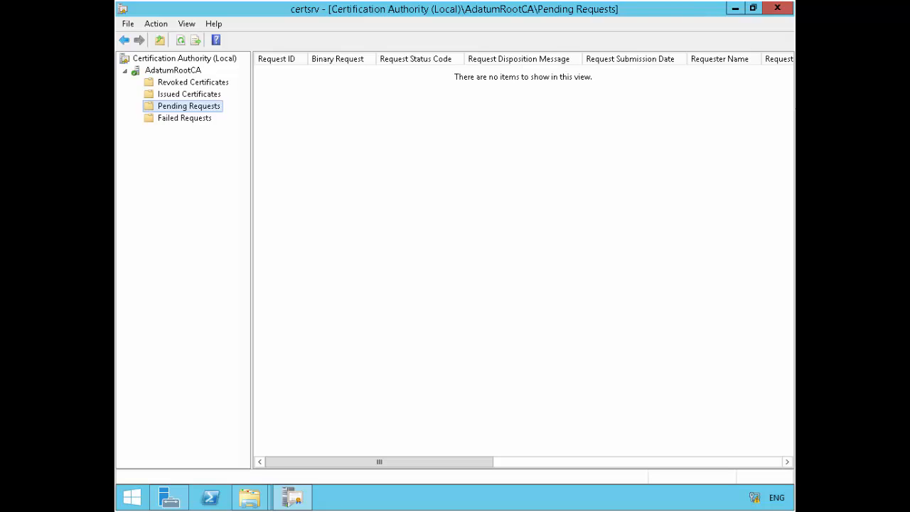
right_click(209, 109)
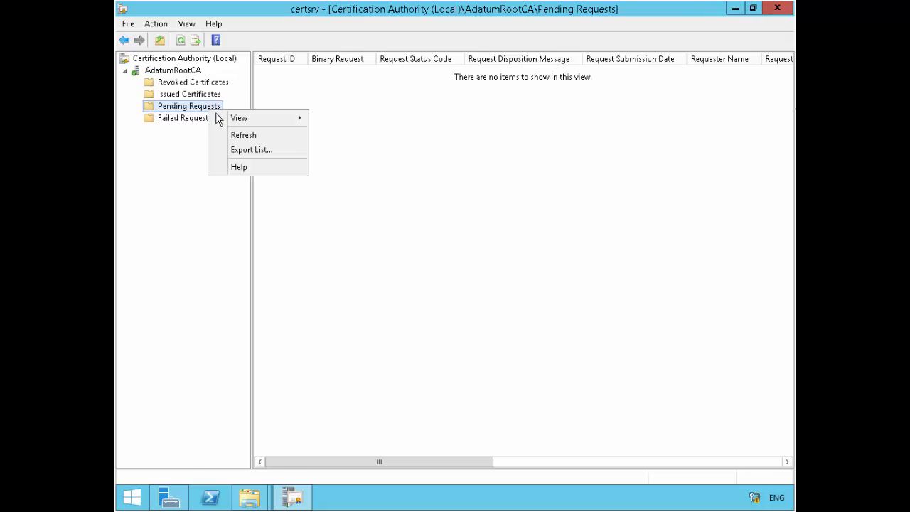
click(242, 135)
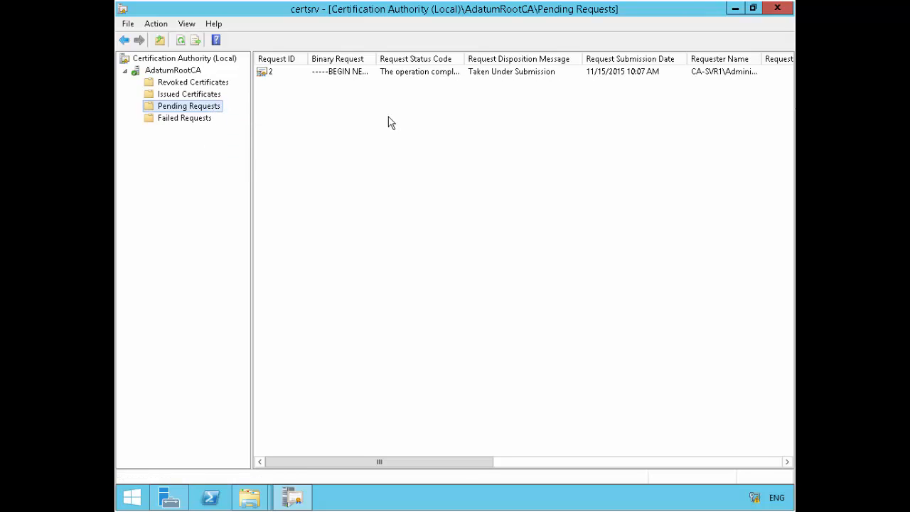
Step: Issue the certificate for pending request ID 2
click(275, 76)
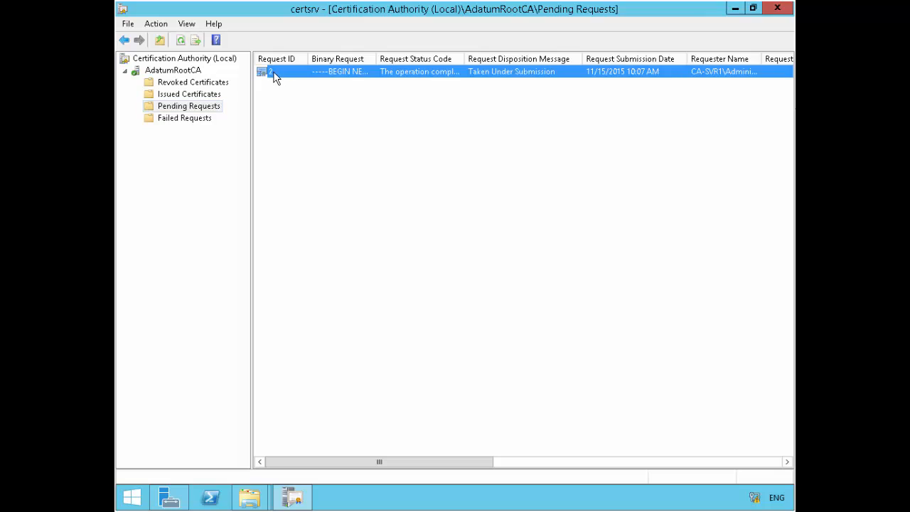
right_click(281, 78)
mouse_move(313, 80)
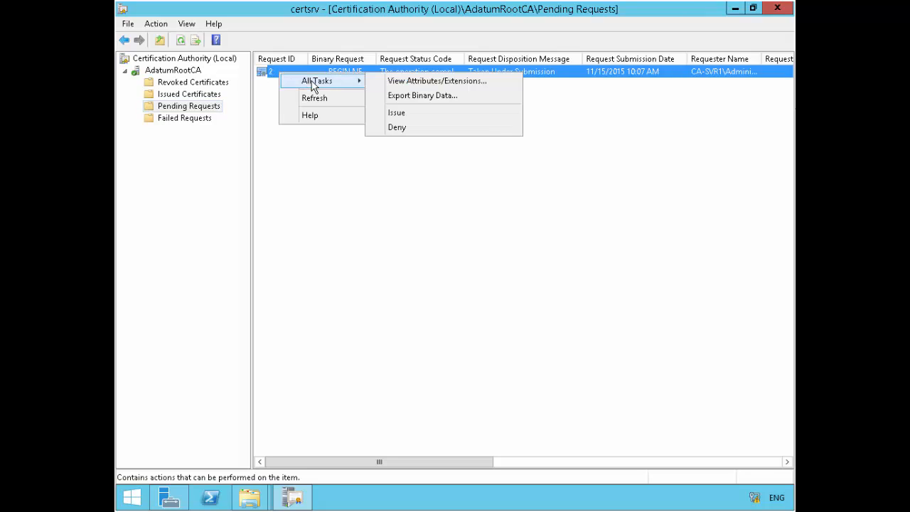
click(414, 117)
Step: Open the SubCA certificate with request ID 2 from Issued Certificates and show its details
click(201, 95)
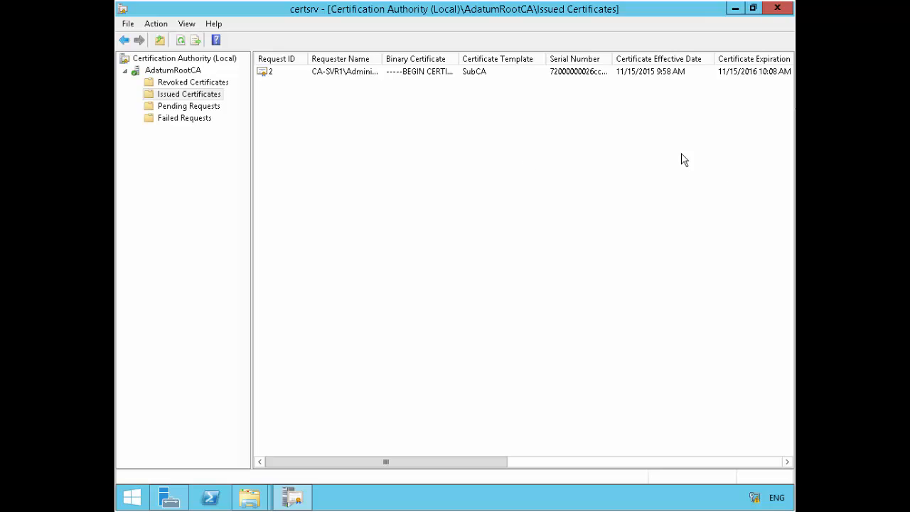
click(488, 74)
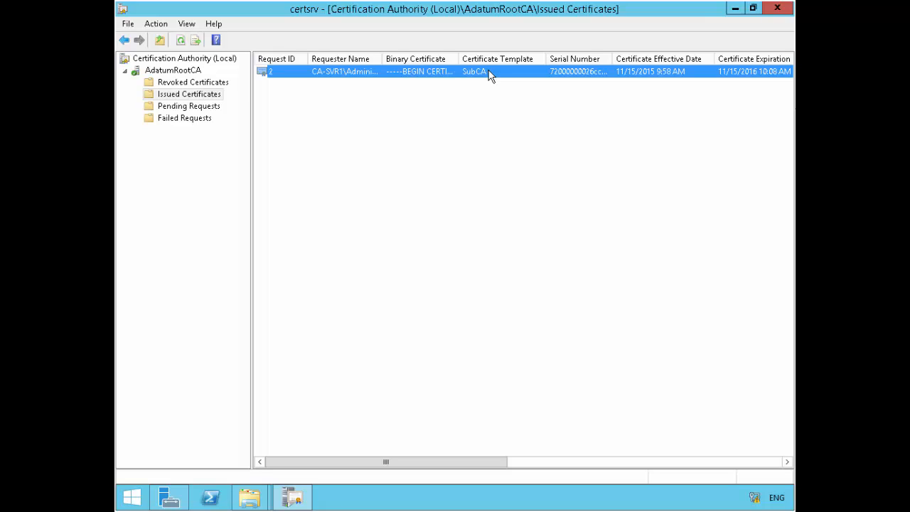
double_click(488, 71)
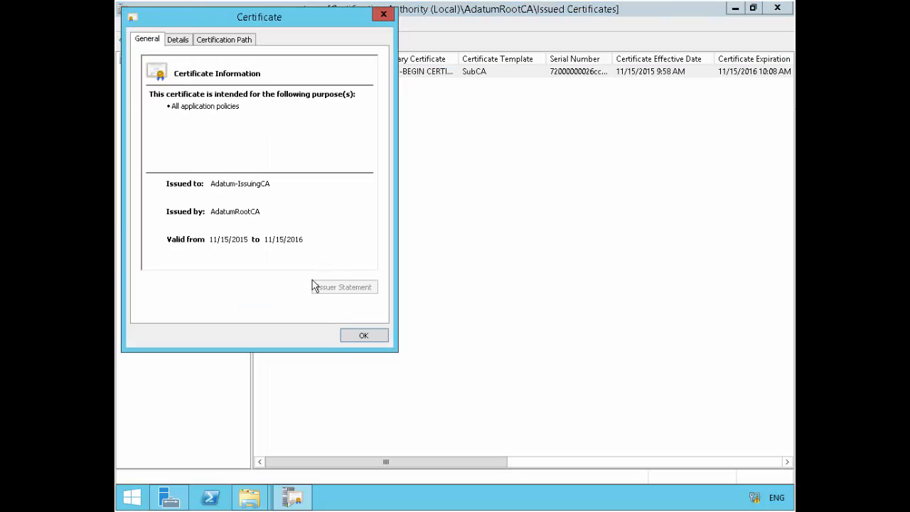
click(180, 40)
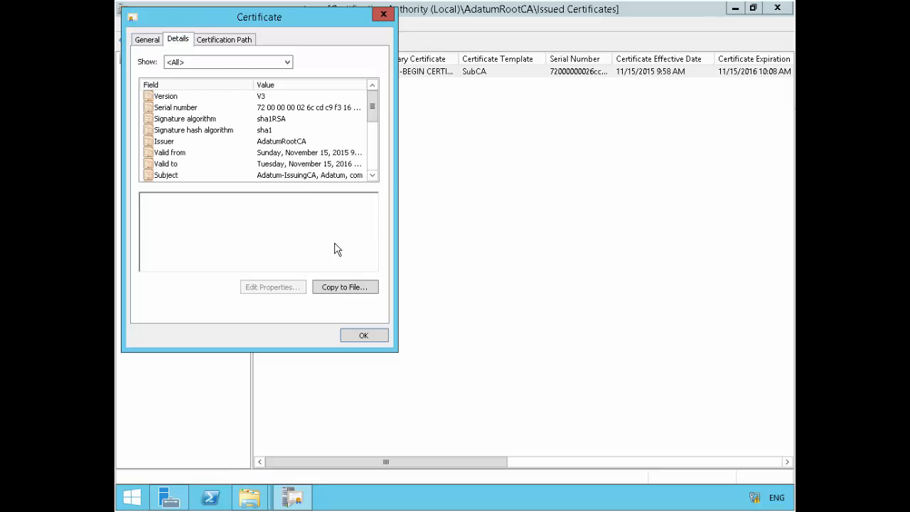
Step: Start exporting the SubCA certificate in PKCS #7 (.P7B) format, including all certificates in the certification path if possible
click(346, 288)
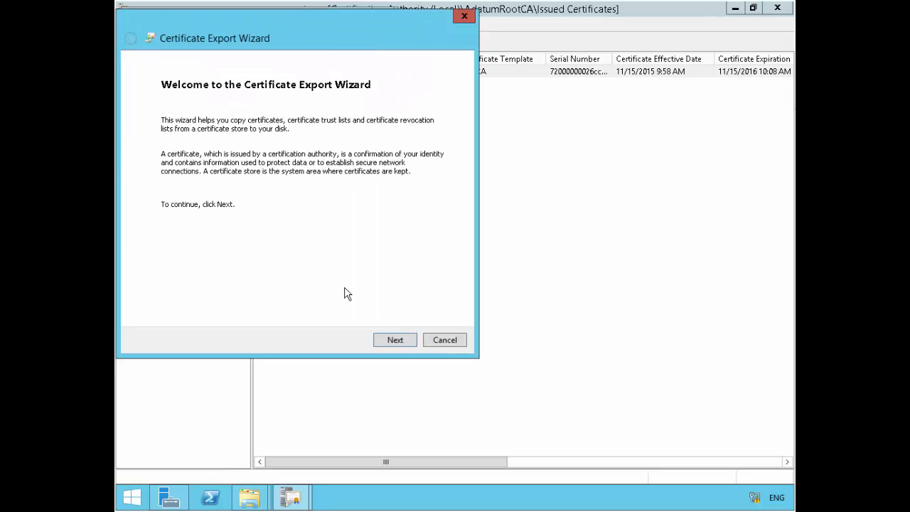
click(395, 340)
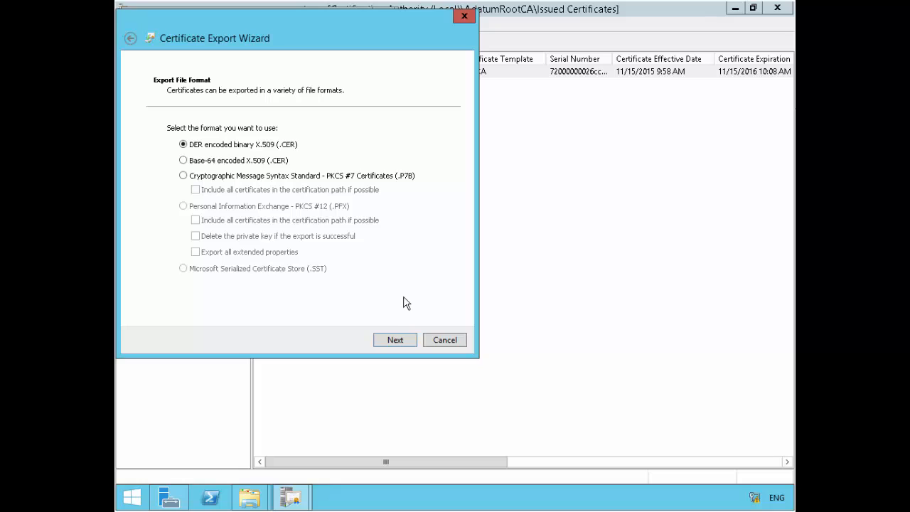
click(235, 182)
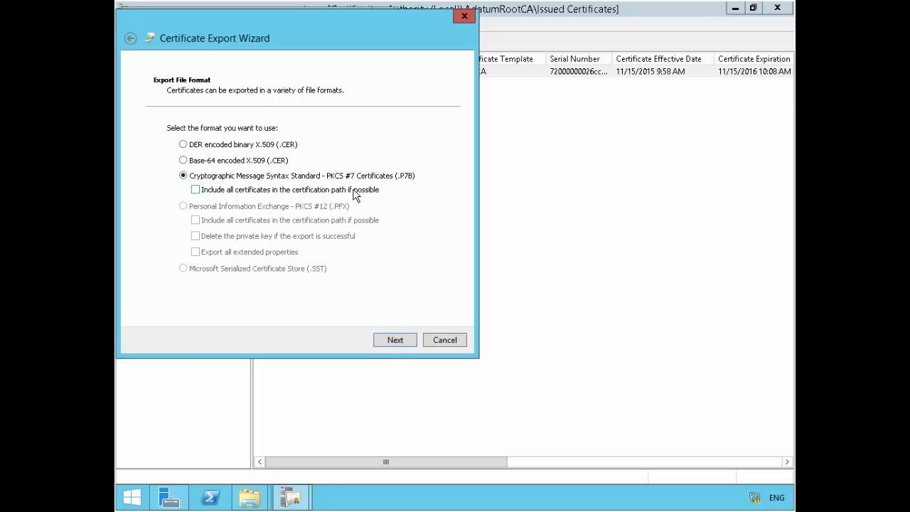
click(353, 190)
click(390, 341)
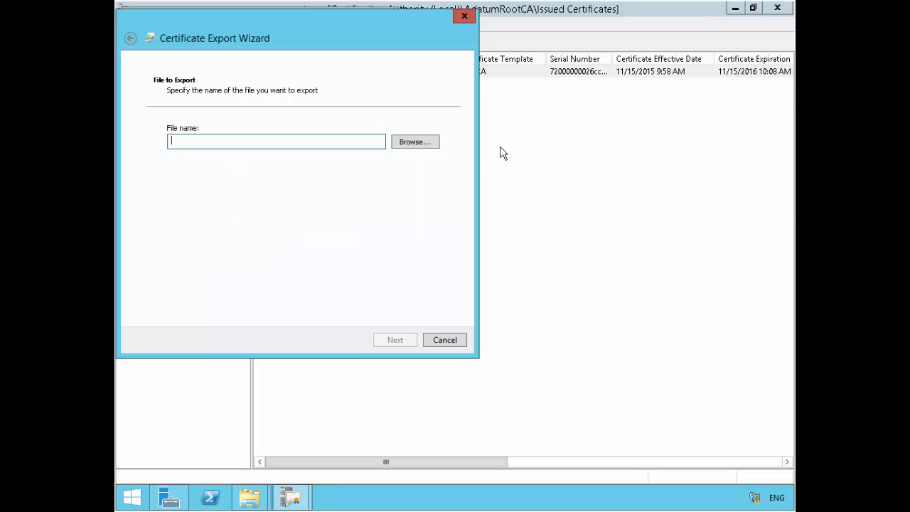
Step: Save the certificate export as SubCA.p7b on lon-svr1's c$ share, finish the export and close the certificate
click(408, 142)
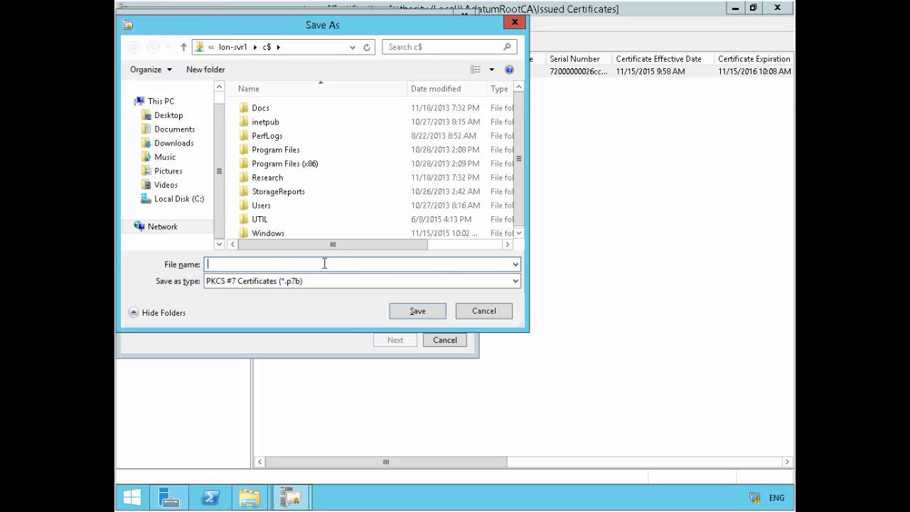
text(SubCA)
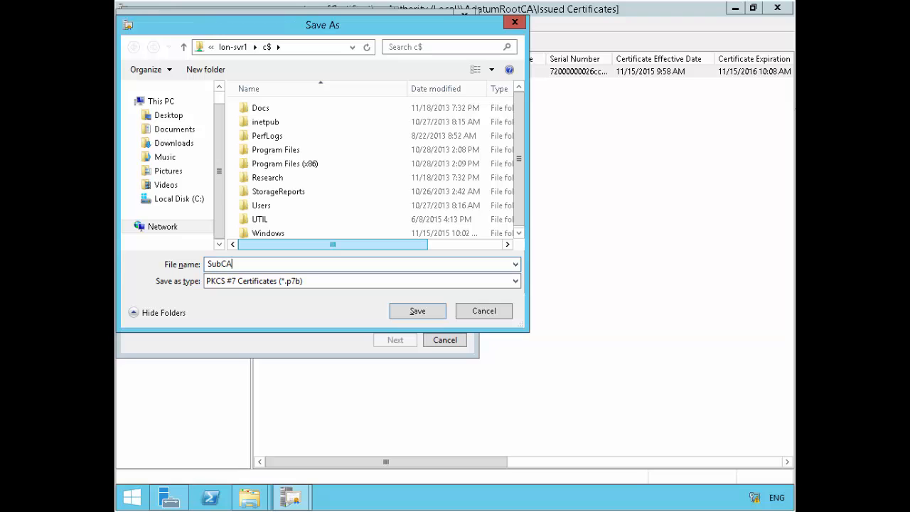
click(419, 309)
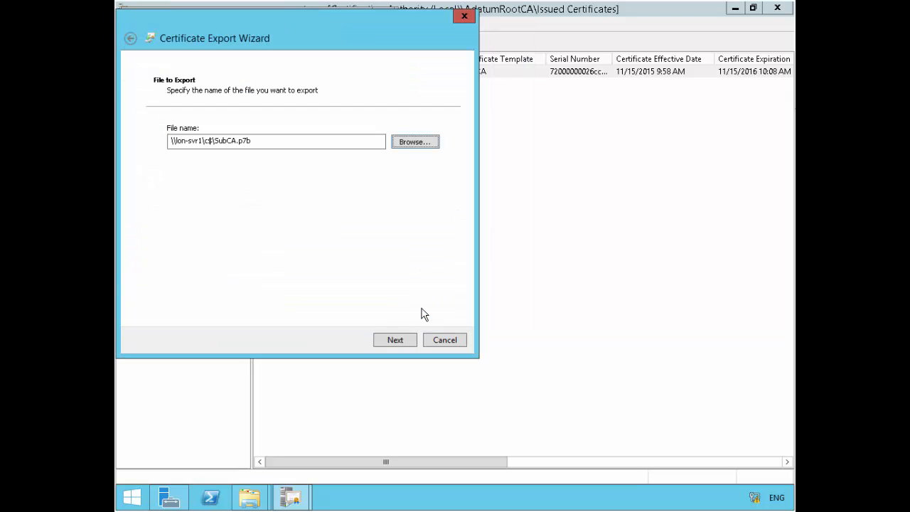
click(411, 337)
click(411, 336)
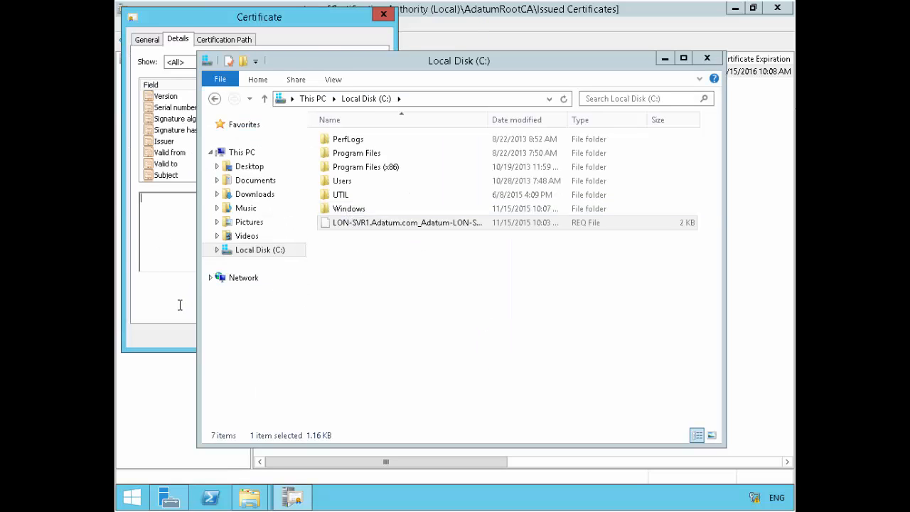
click(383, 15)
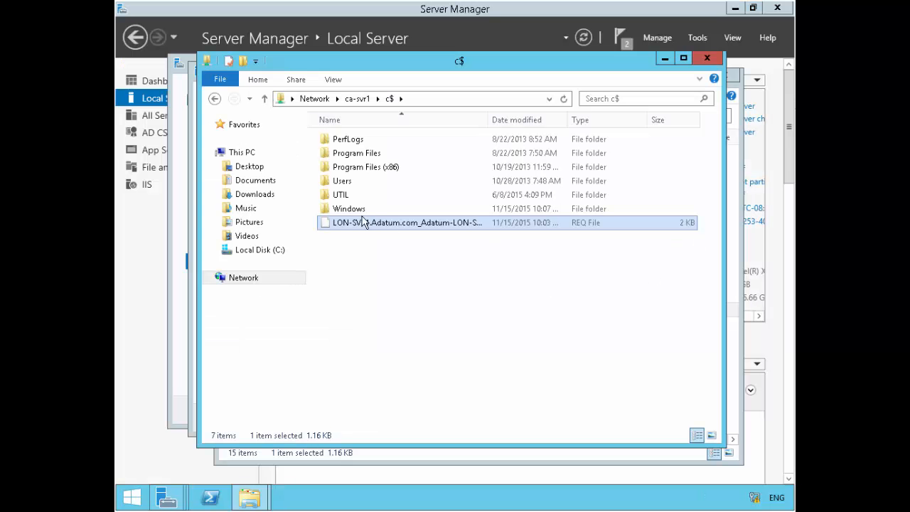
Step: On LON-SVR1, locate the exported SubCA.p7b file on Local Disk (C:)
click(320, 299)
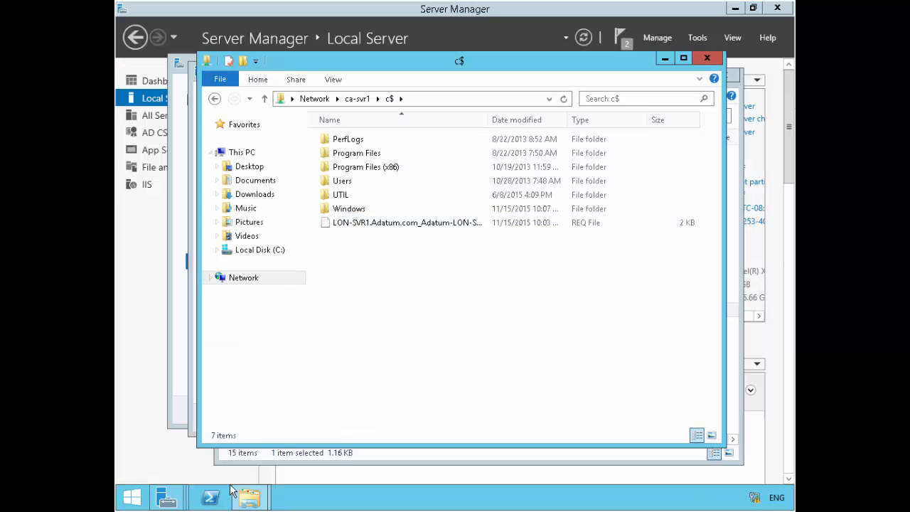
mouse_move(249, 497)
click(359, 415)
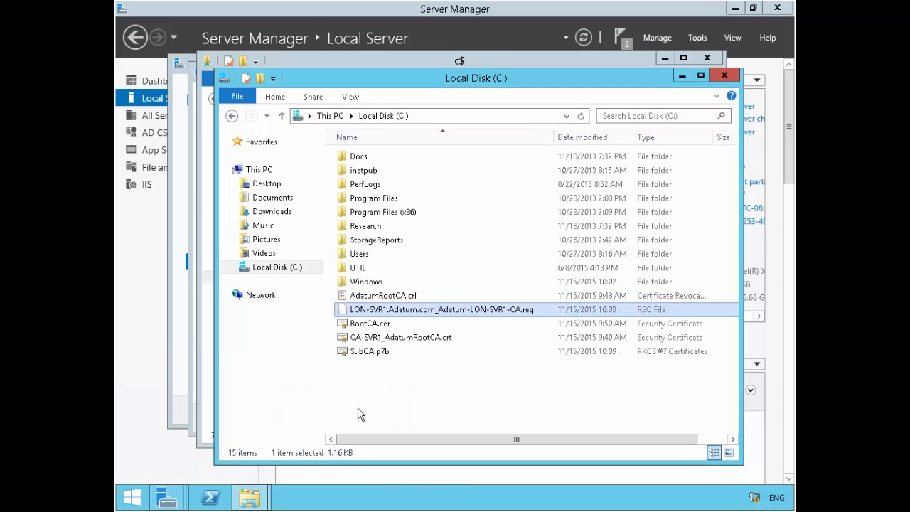
click(371, 351)
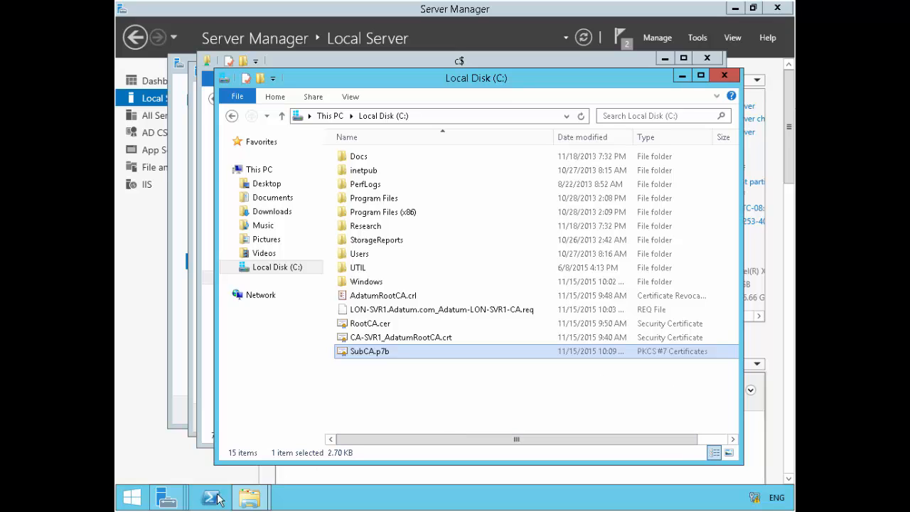
Step: Close the finished AD CS Configuration and Add Roles and Features wizards on LON-SVR1
mouse_move(171, 501)
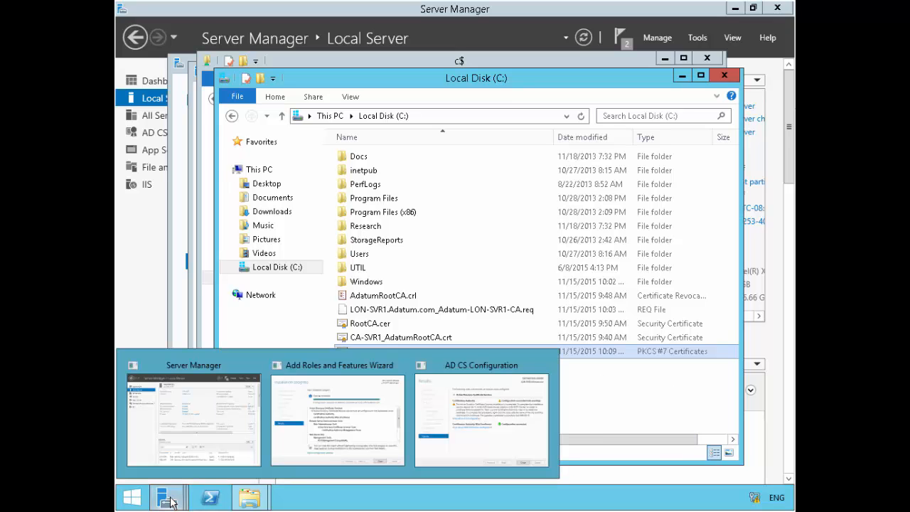
click(473, 409)
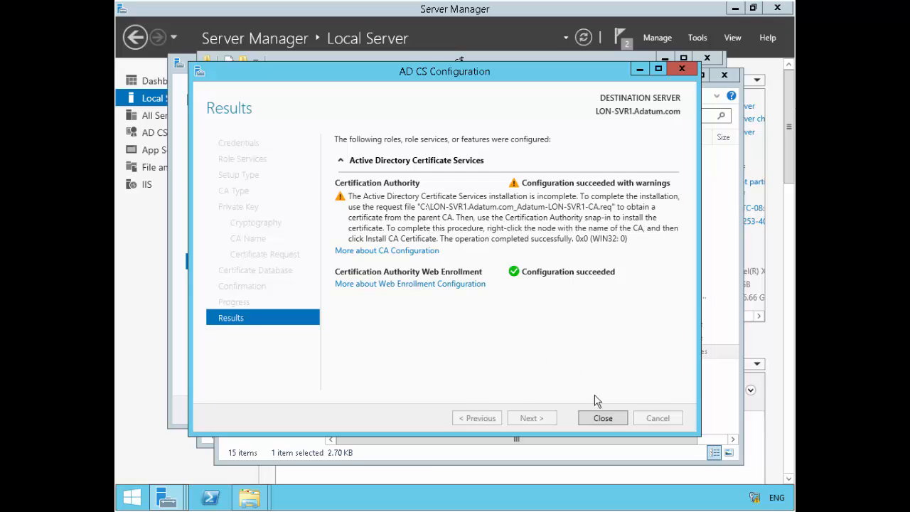
click(604, 419)
mouse_move(167, 497)
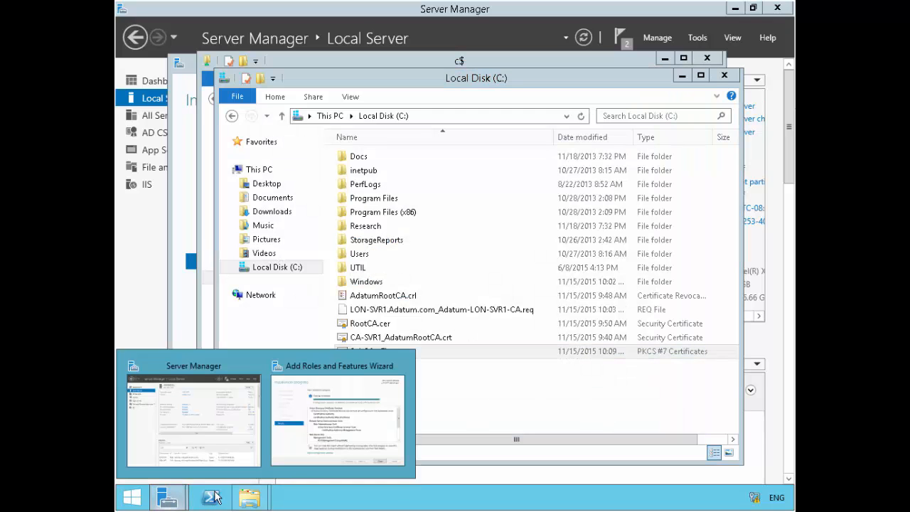
click(334, 419)
click(603, 411)
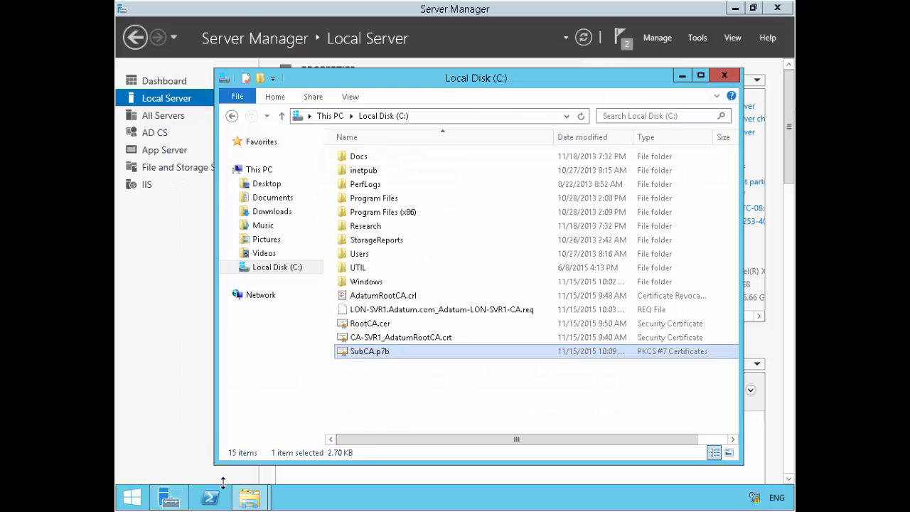
Step: Open the Certification Authority console from Server Manager on LON-SVR1 and maximize it
click(169, 497)
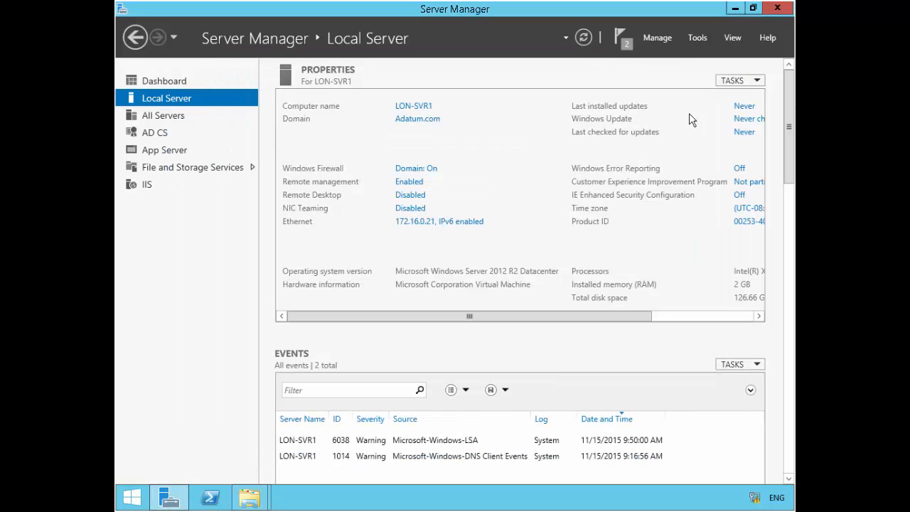
click(695, 39)
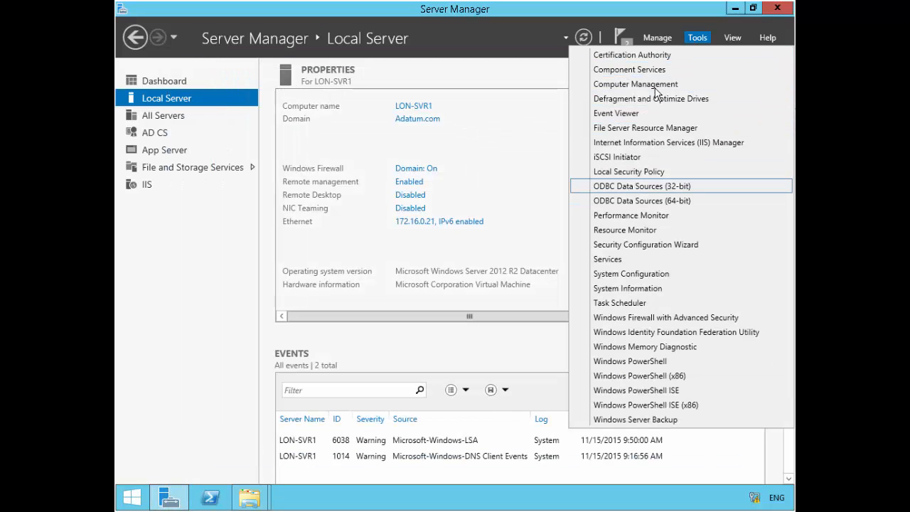
click(658, 59)
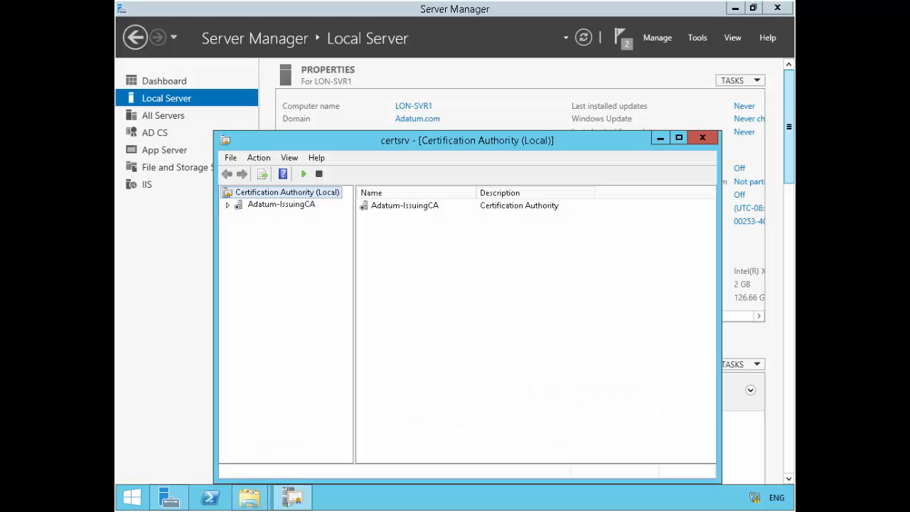
click(678, 140)
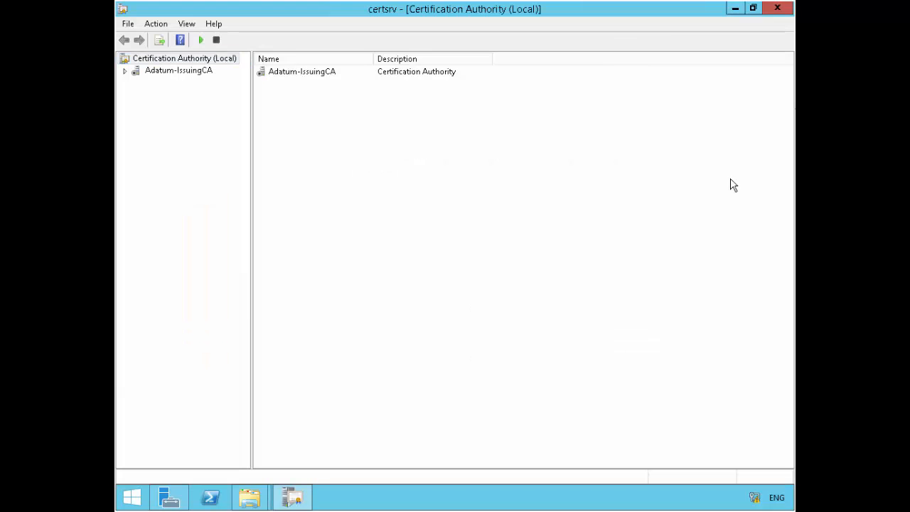
Step: Install the CA certificate for Adatum-IssuingCA from the SubCA.p7b file on Local Disk (C:)
click(126, 71)
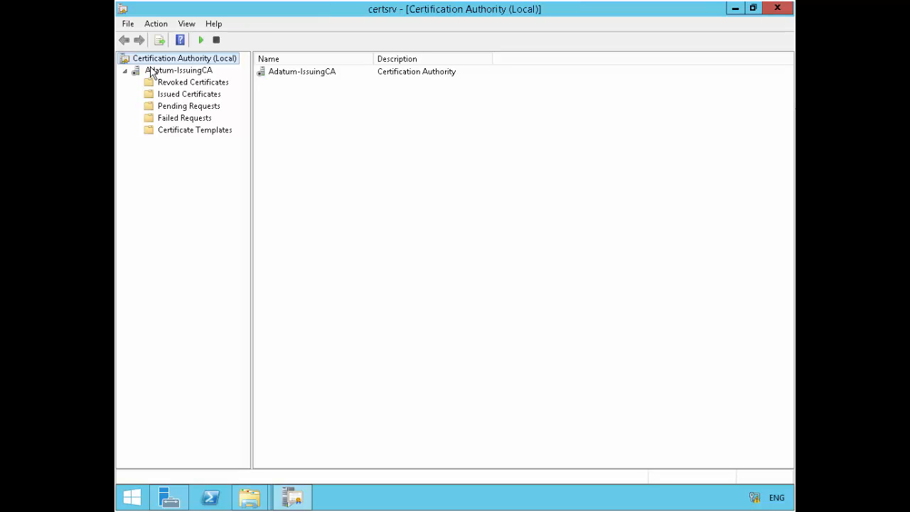
right_click(159, 71)
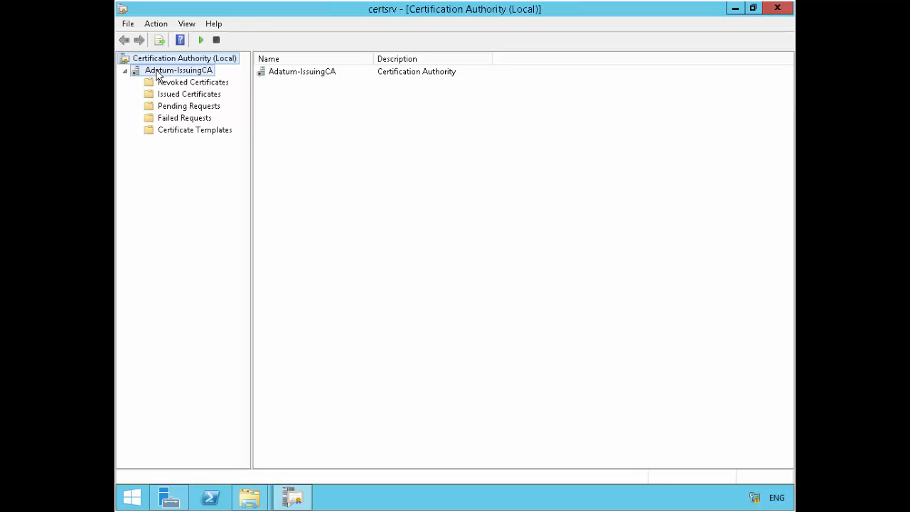
mouse_move(219, 80)
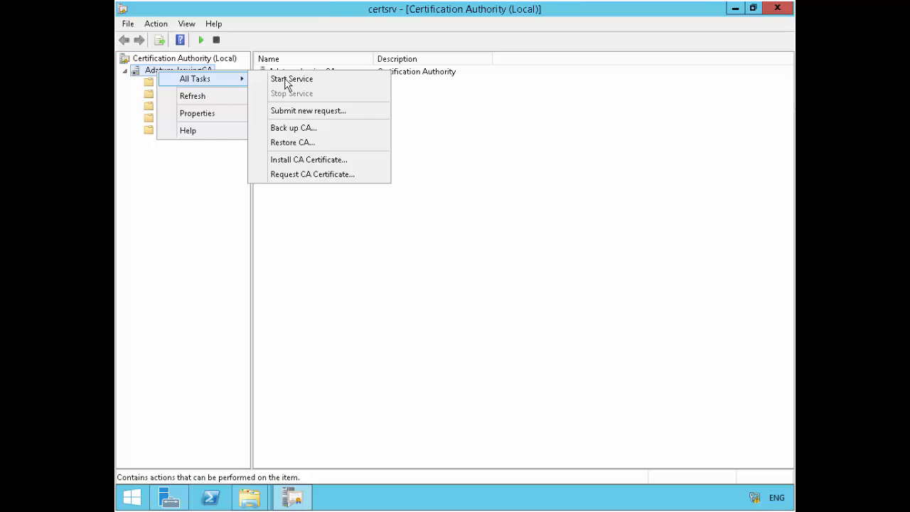
click(311, 160)
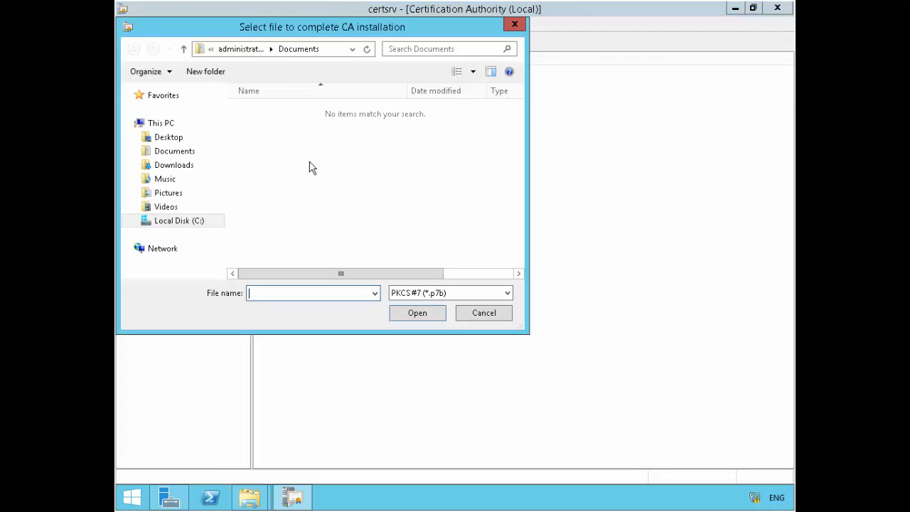
click(178, 223)
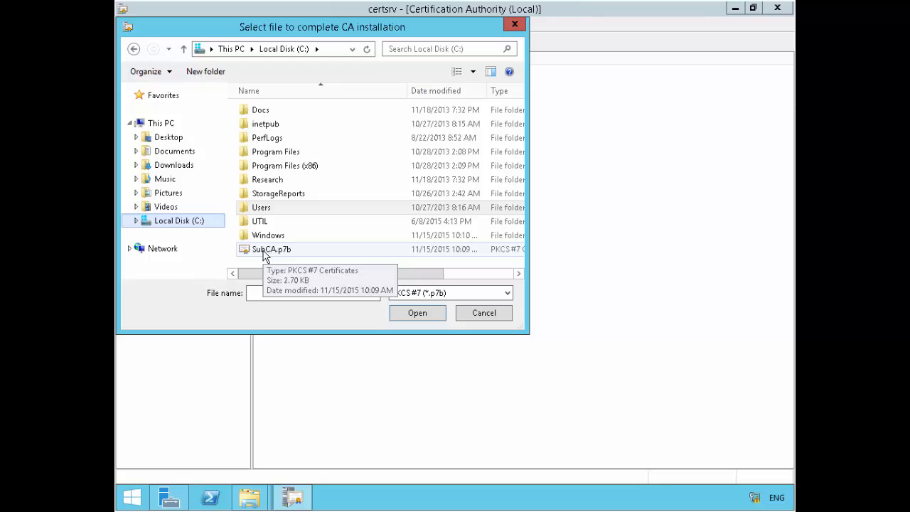
click(269, 250)
click(412, 317)
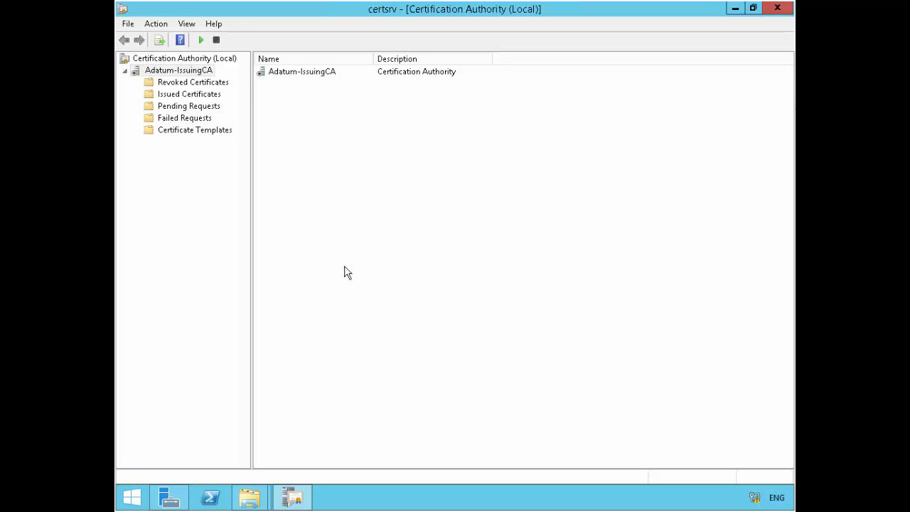
Step: Refresh Adatum-IssuingCA in the console tree and expand its node again
right_click(170, 69)
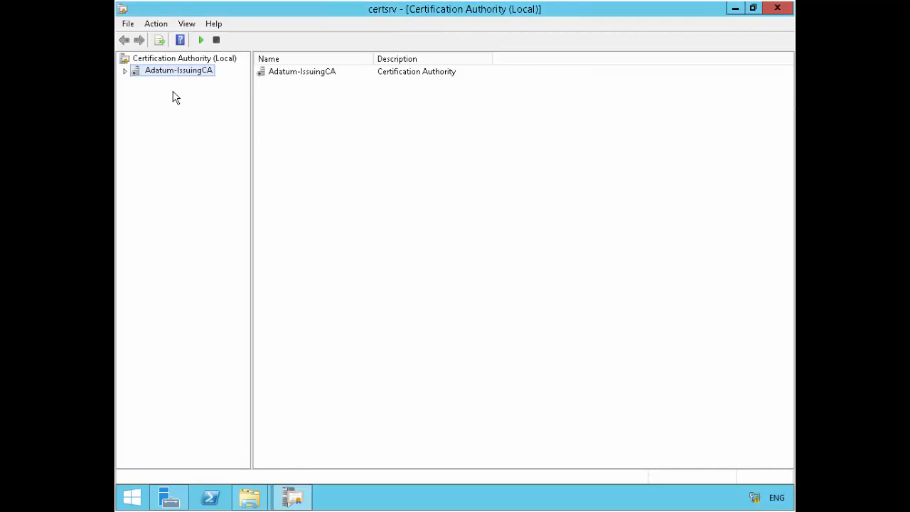
click(357, 189)
click(124, 72)
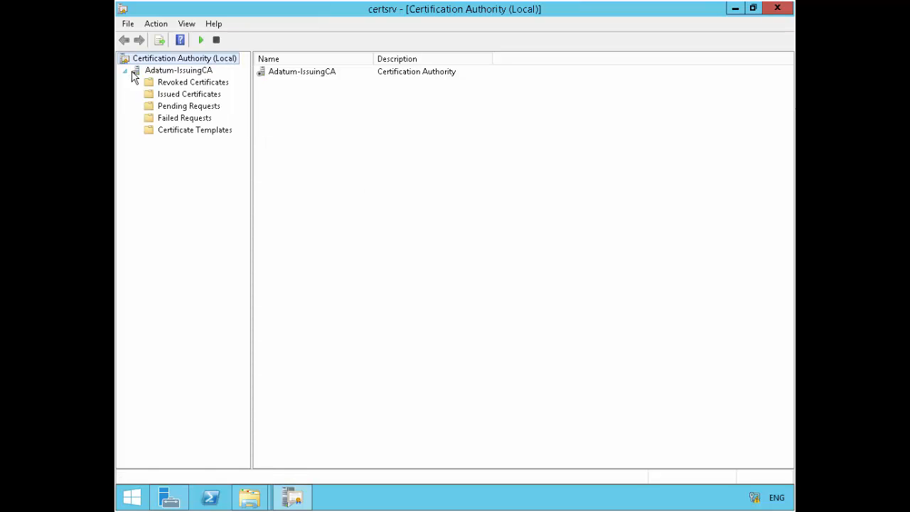
right_click(155, 70)
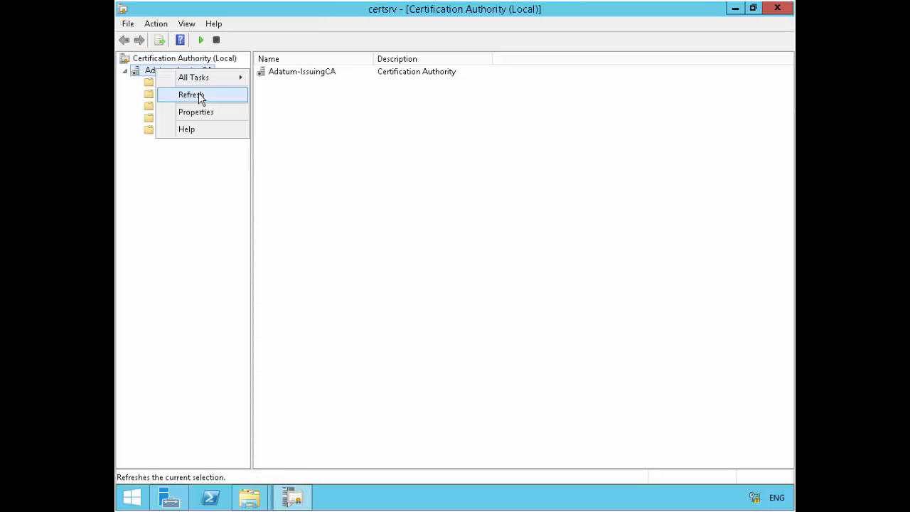
click(198, 93)
click(125, 72)
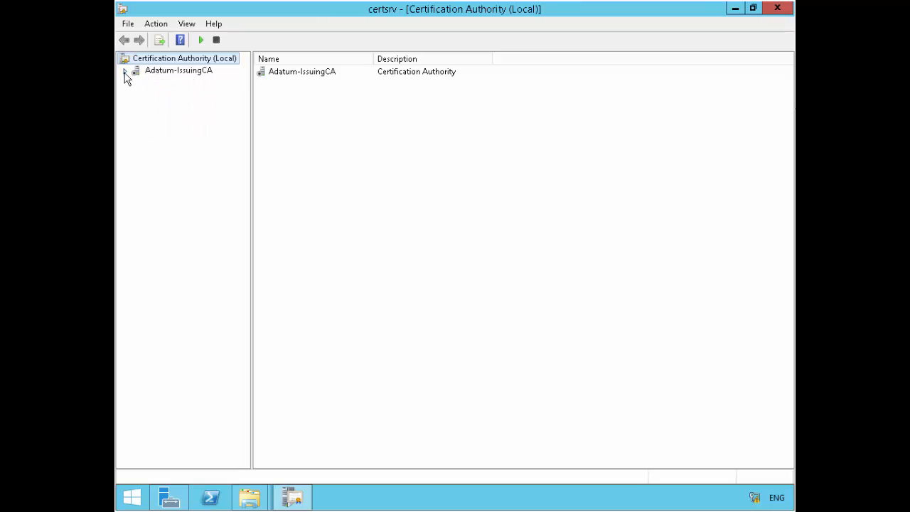
click(125, 72)
click(167, 74)
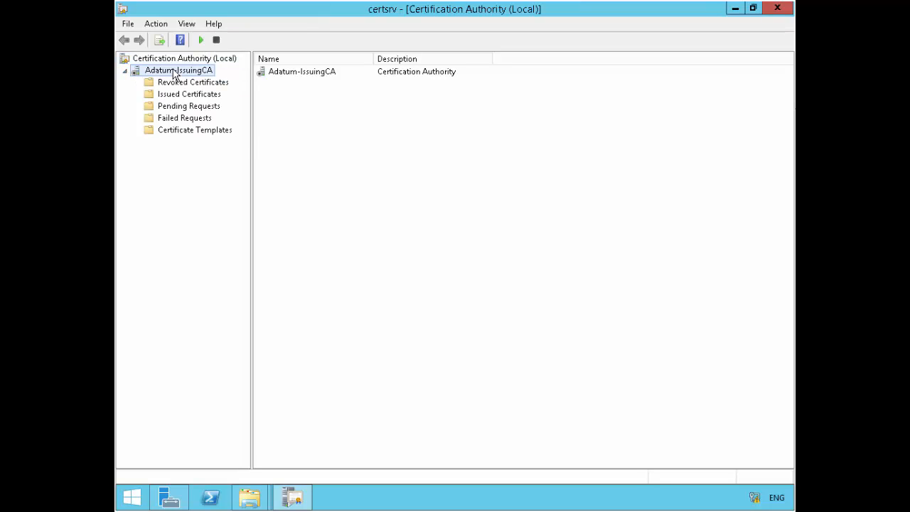
Step: Start the certificate service for Adatum-IssuingCA
right_click(173, 71)
mouse_move(207, 81)
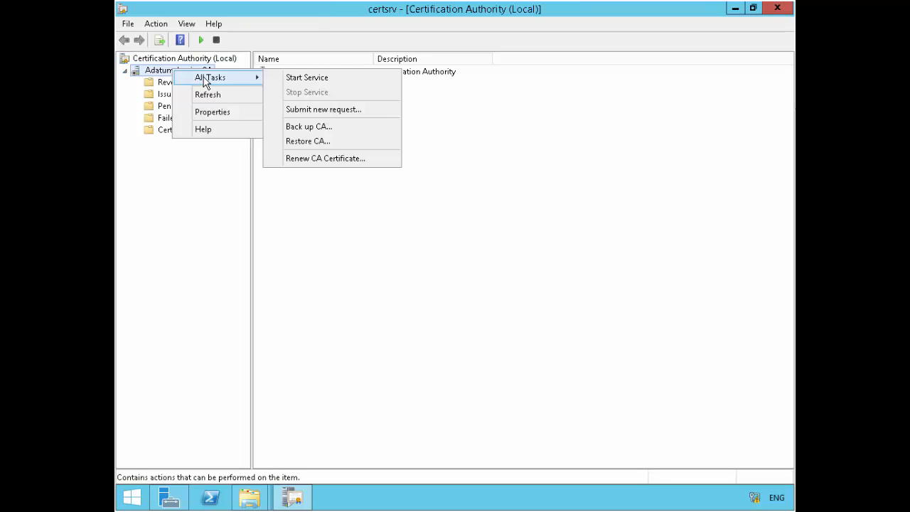
click(297, 82)
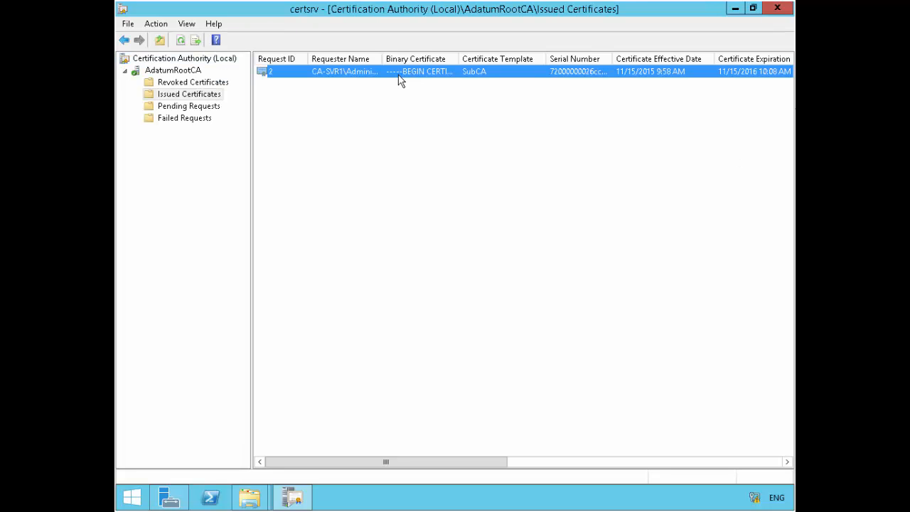
Step: Examine the tasks available for the SubCA certificate issued by AdatumRootCA, including Revoke Certificate, without revoking it
right_click(296, 70)
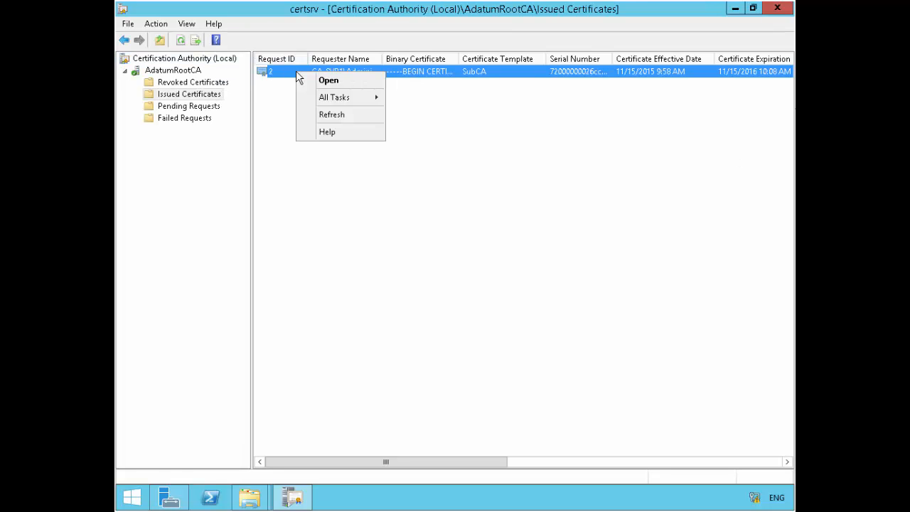
mouse_move(344, 97)
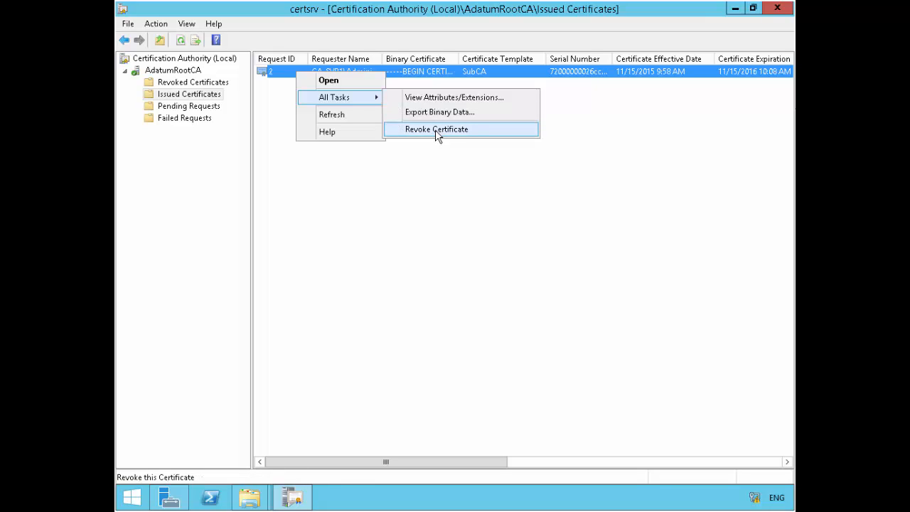
click(518, 156)
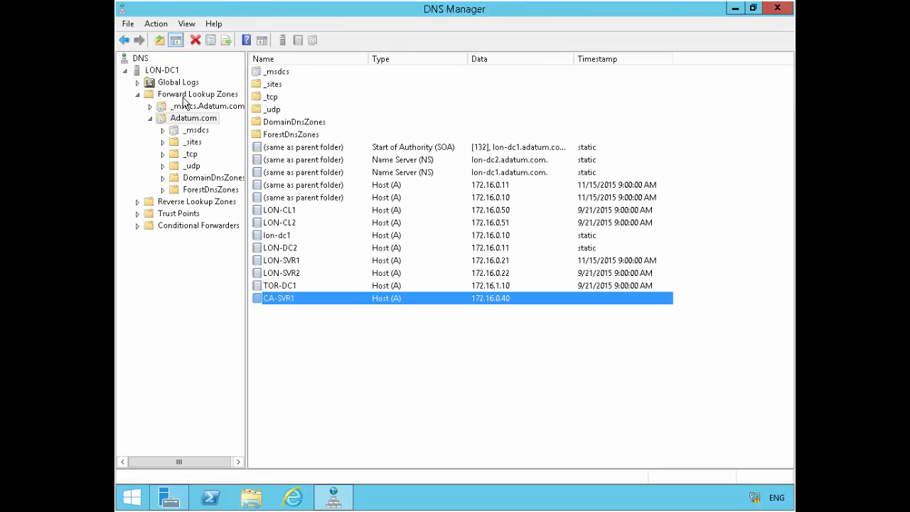
Step: Switch from DNS Manager to Server Manager on LON-DC1 and look through its available administrative tools
mouse_move(170, 498)
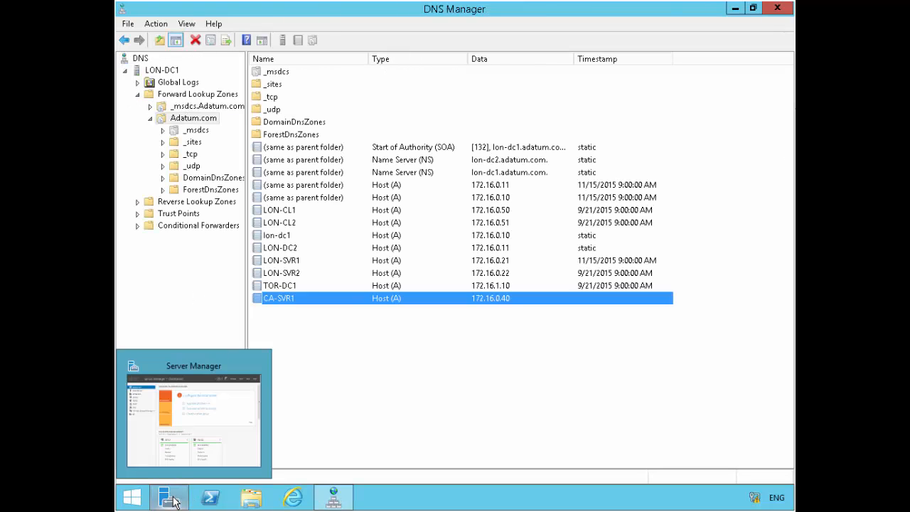
click(185, 430)
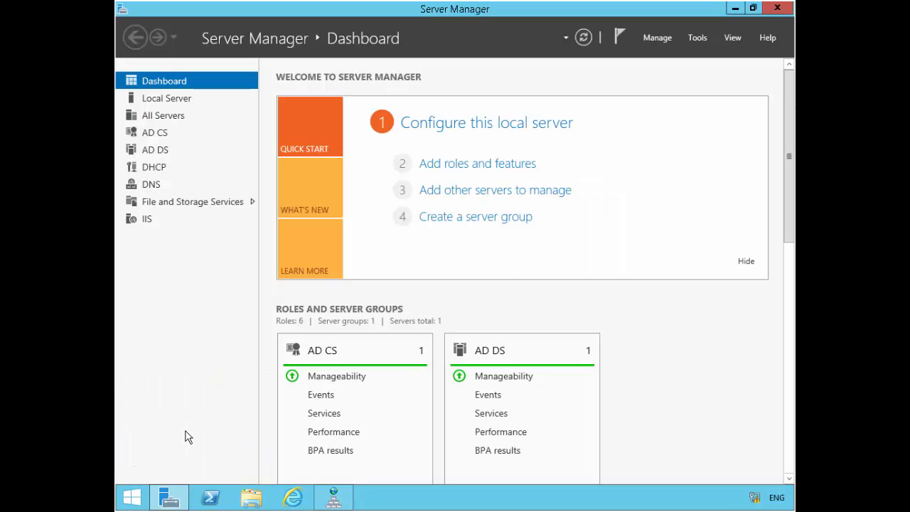
click(694, 39)
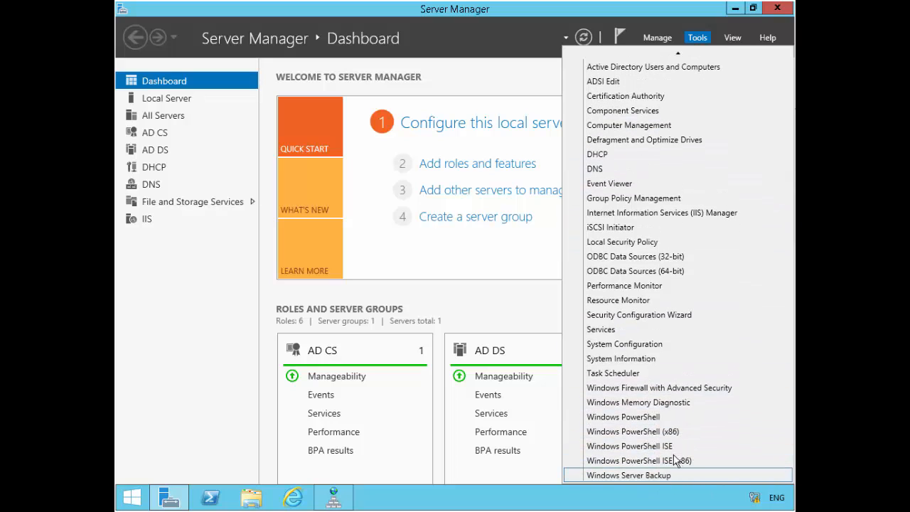
click(374, 296)
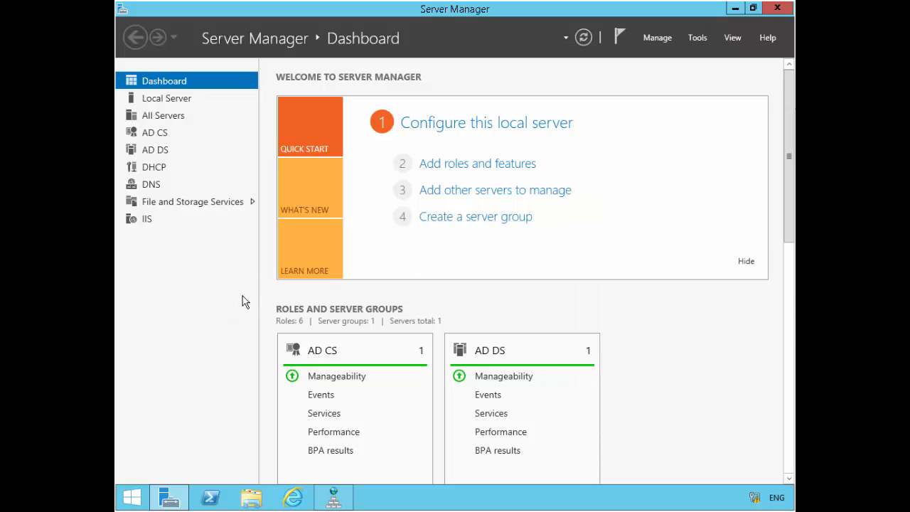
mouse_move(793, 510)
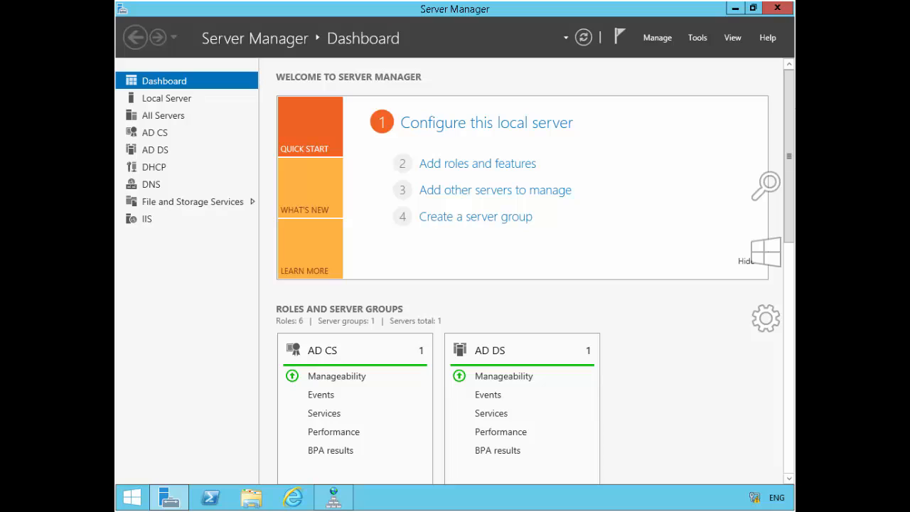